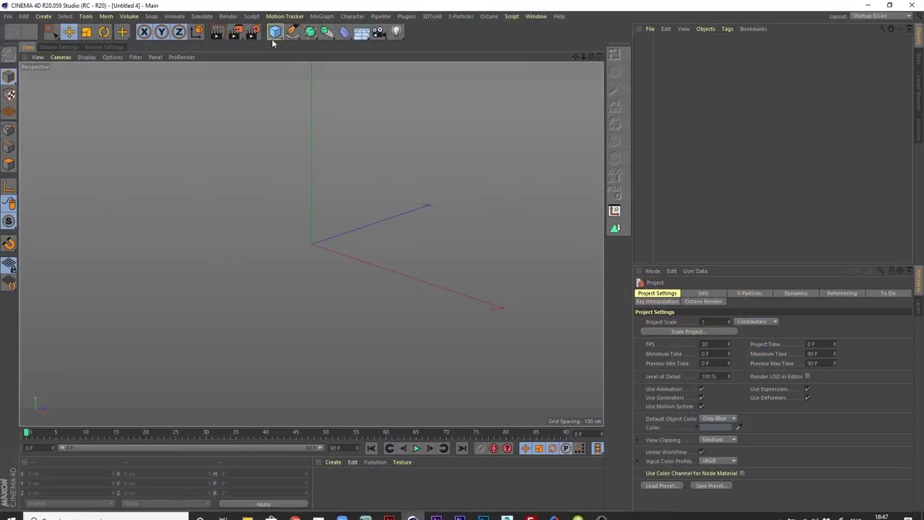
Step: Add a cube primitive and set its size to 55 cm in X, 130 cm in Y and 55 cm in Z
{"action": "left_click_drag", "start_coordinate": [274, 33], "coordinate": [360, 43]}
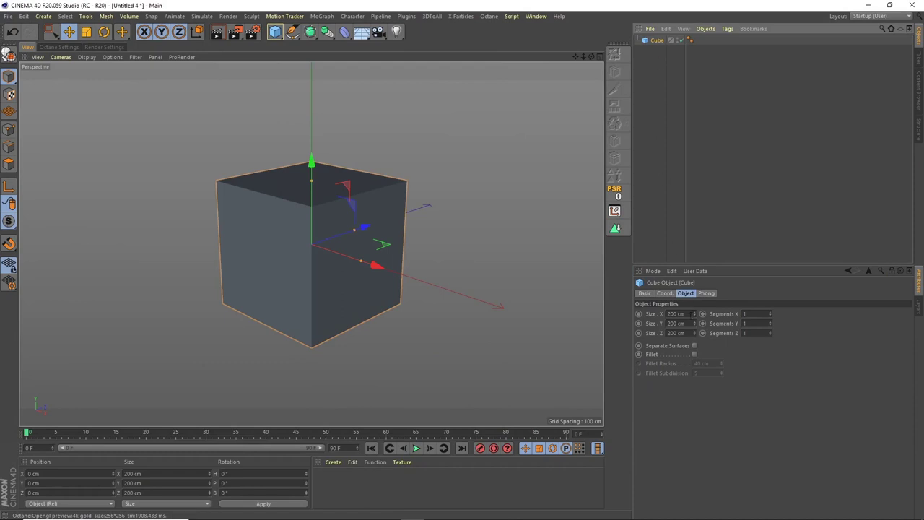
{"action": "double_click", "coordinate": [686, 315]}
{"action": "type", "text": "55"}
{"action": "key", "text": "Tab"}
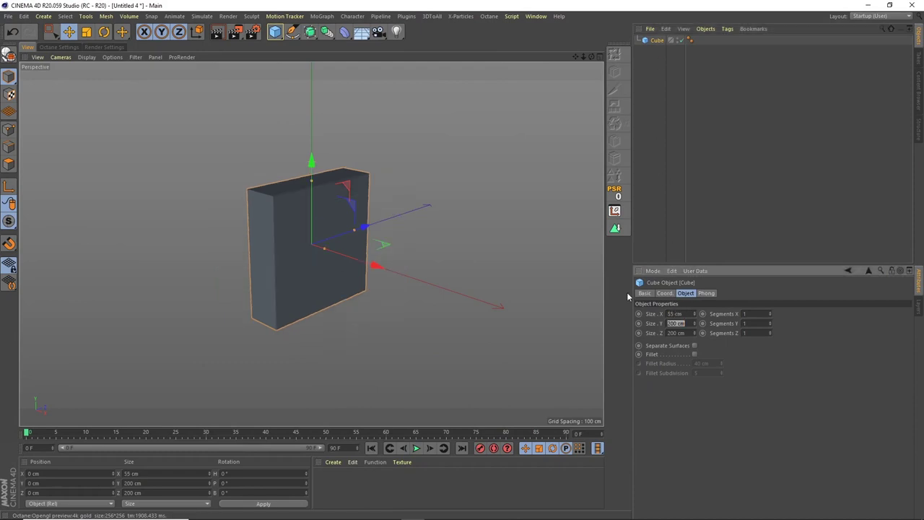
{"action": "type", "text": "130"}
{"action": "key", "text": "Tab"}
{"action": "type", "text": "55"}
{"action": "key", "text": "Return"}
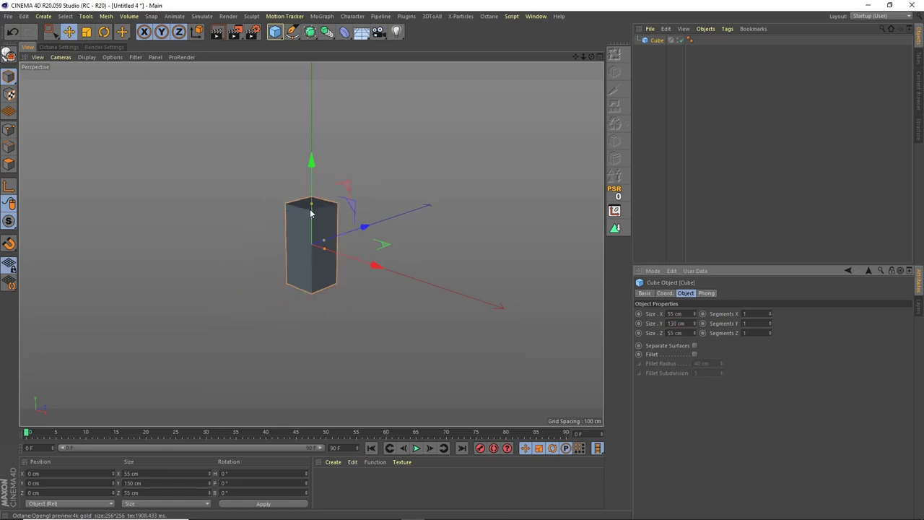
Step: Set the cube's segments to 40 in X, 300 in Y and 40 in Z
{"action": "scroll", "coordinate": [327, 222], "scroll_direction": "up", "scroll_amount": 3}
{"action": "left_click_drag", "start_coordinate": [327, 222], "coordinate": [341, 174], "text": "alt"}
{"action": "left_click", "coordinate": [748, 314]}
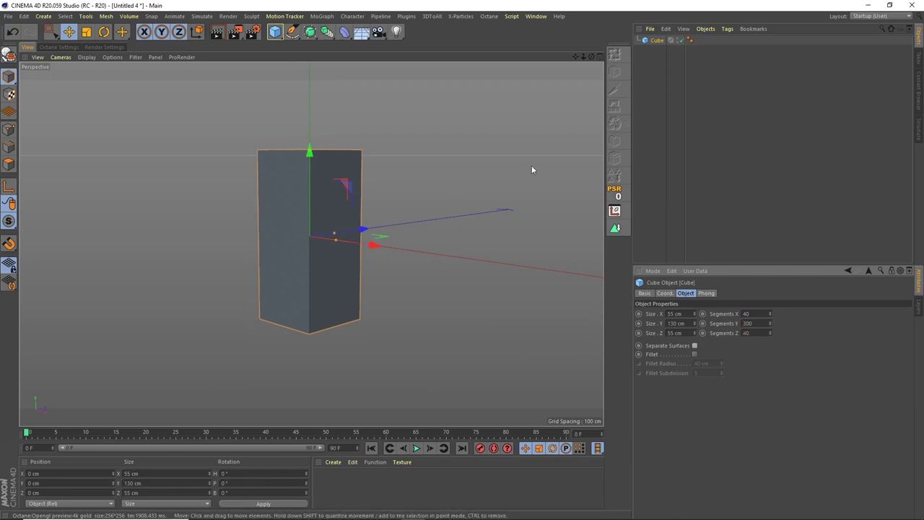
Step: Enable the cube's fillet with a radius of 5 cm and a subdivision of 20
{"action": "left_click", "coordinate": [695, 355]}
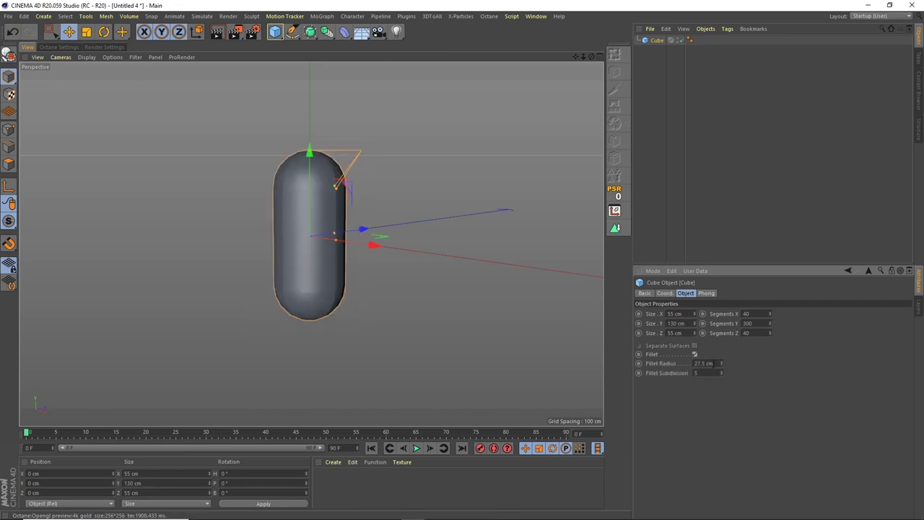
{"action": "key", "text": "Tab"}
{"action": "type", "text": "5"}
{"action": "key", "text": "Tab"}
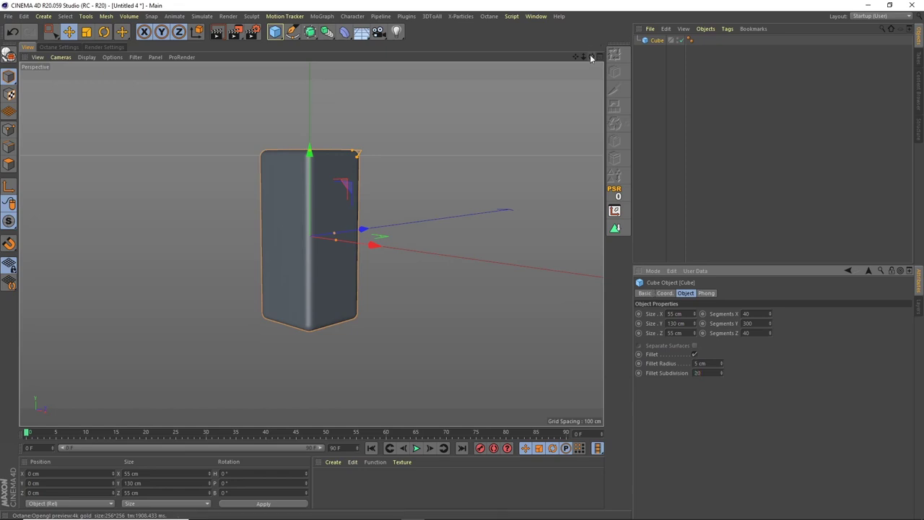
{"action": "mouse_move", "coordinate": [591, 57]}
{"action": "left_mouse_down"}
{"action": "mouse_move", "coordinate": [495, 72]}
{"action": "mouse_move", "coordinate": [582, 60]}
{"action": "left_mouse_up"}
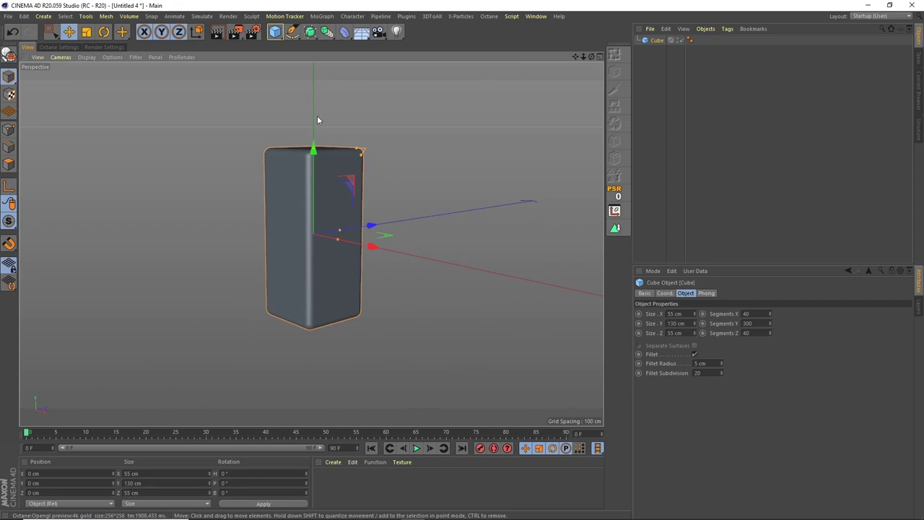
Step: Duplicate the cube in the Front view and set the copy's Y size to 10 cm
{"action": "left_click", "coordinate": [599, 57]}
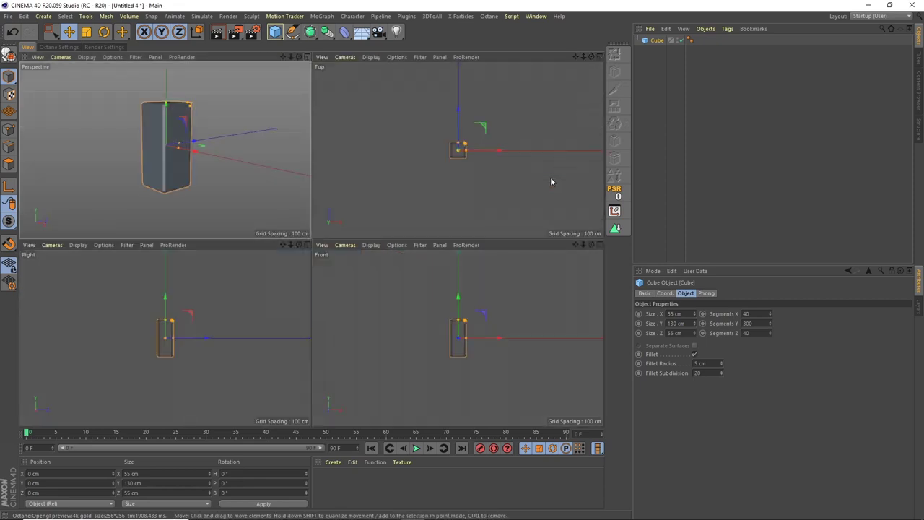
{"action": "left_click", "coordinate": [599, 245]}
{"action": "scroll", "coordinate": [334, 181], "scroll_direction": "up", "scroll_amount": 5}
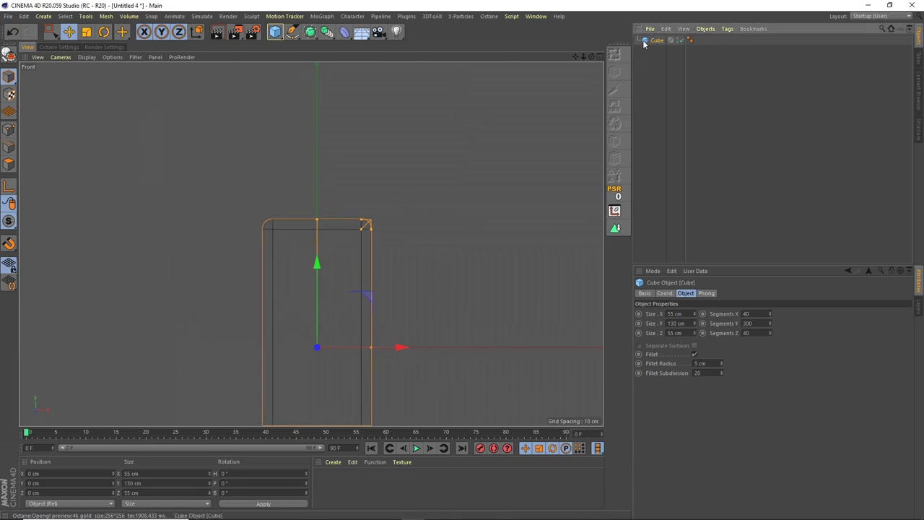
{"action": "key", "text": "ctrl+c"}
{"action": "key", "text": "ctrl+v"}
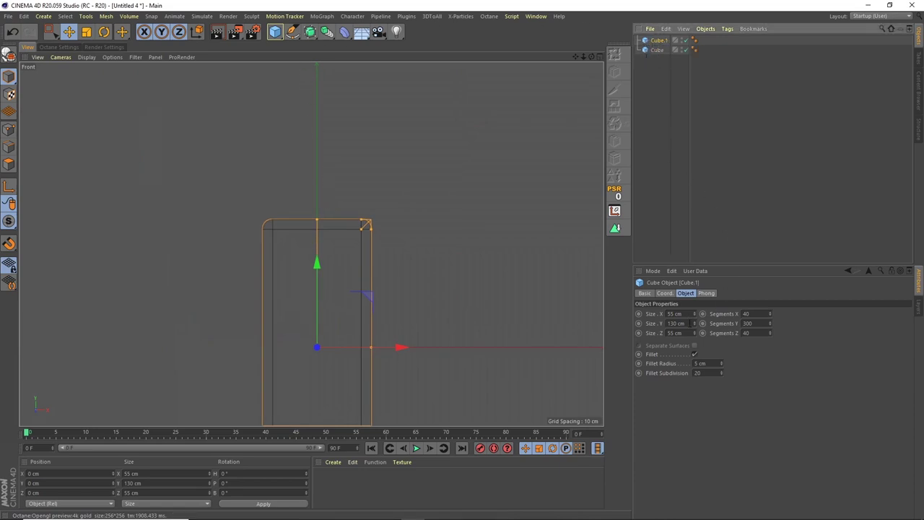
{"action": "double_click", "coordinate": [676, 324]}
{"action": "type", "text": "20"}
{"action": "key", "text": "Return"}
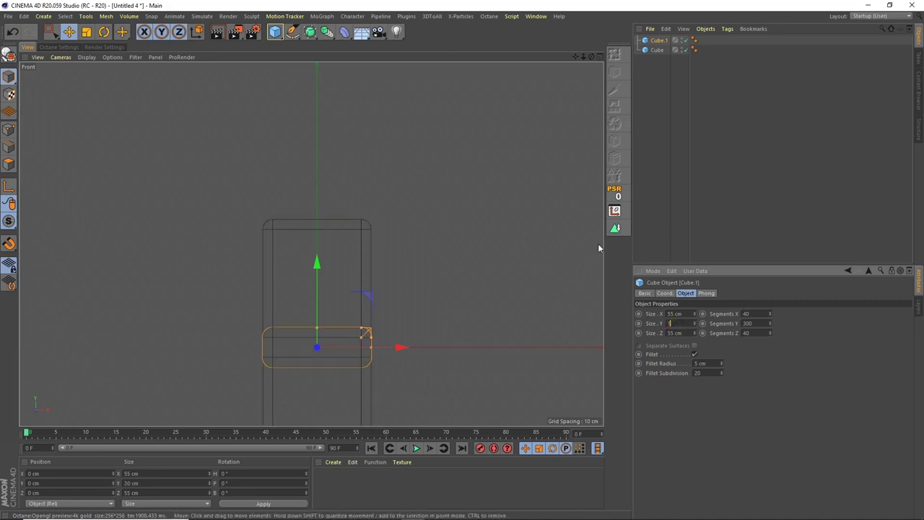
{"action": "type", "text": "10"}
{"action": "key", "text": "Return"}
Step: Raise the flat cube to just above the tall body, about Y 70.7 cm, and set its fillet radius to 2 cm
{"action": "left_click_drag", "start_coordinate": [322, 312], "coordinate": [322, 172]}
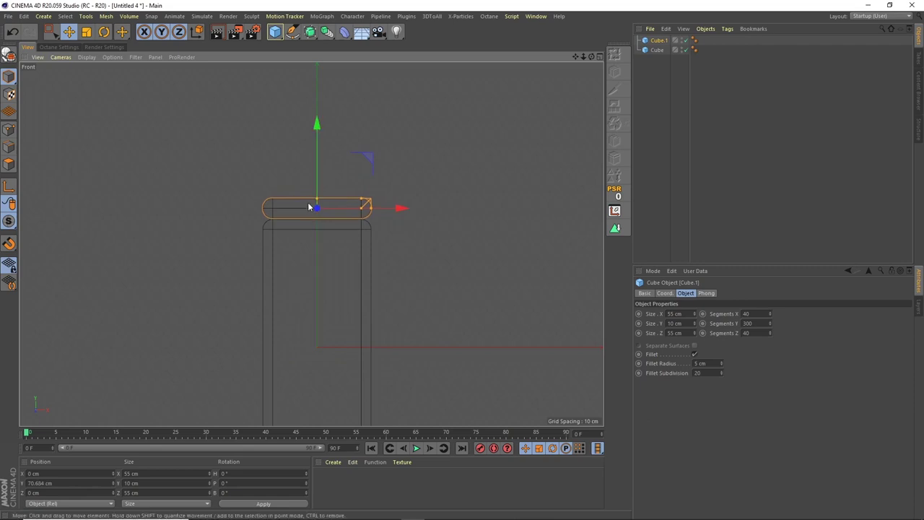
{"action": "scroll", "coordinate": [310, 201], "scroll_direction": "up", "scroll_amount": 5}
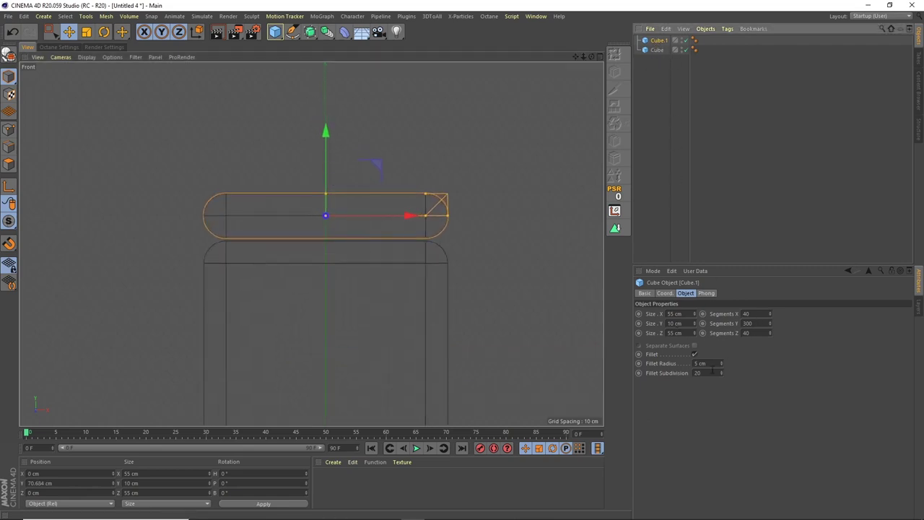
{"action": "left_click", "coordinate": [705, 374]}
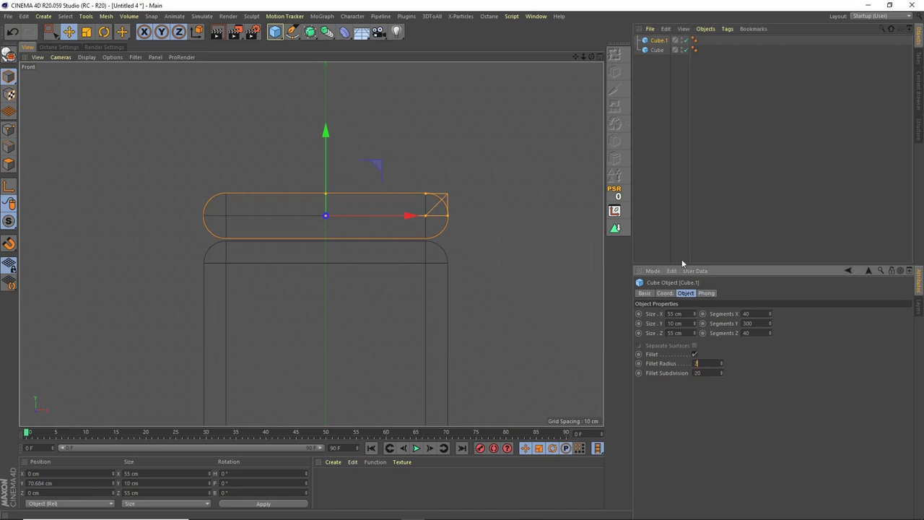
{"action": "key", "text": "Return"}
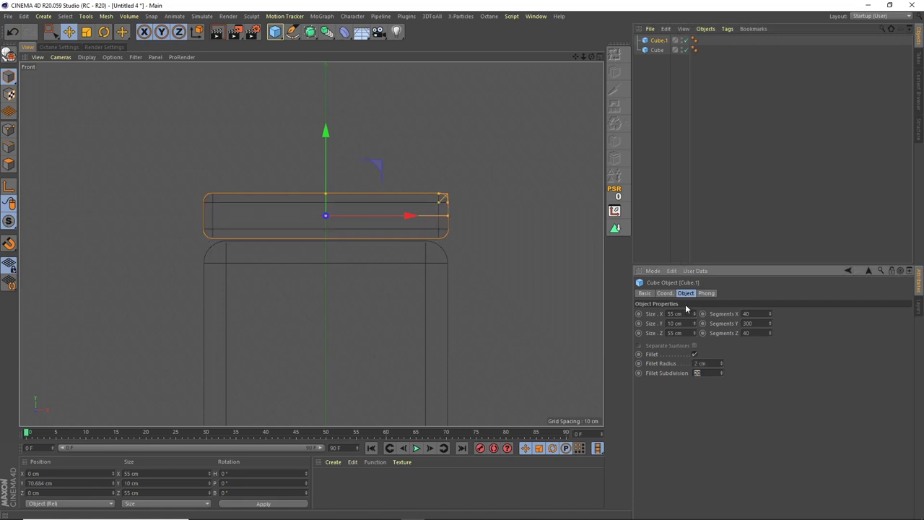
{"action": "left_click", "coordinate": [655, 44]}
{"action": "key", "text": "ctrl+c"}
{"action": "key", "text": "ctrl+v"}
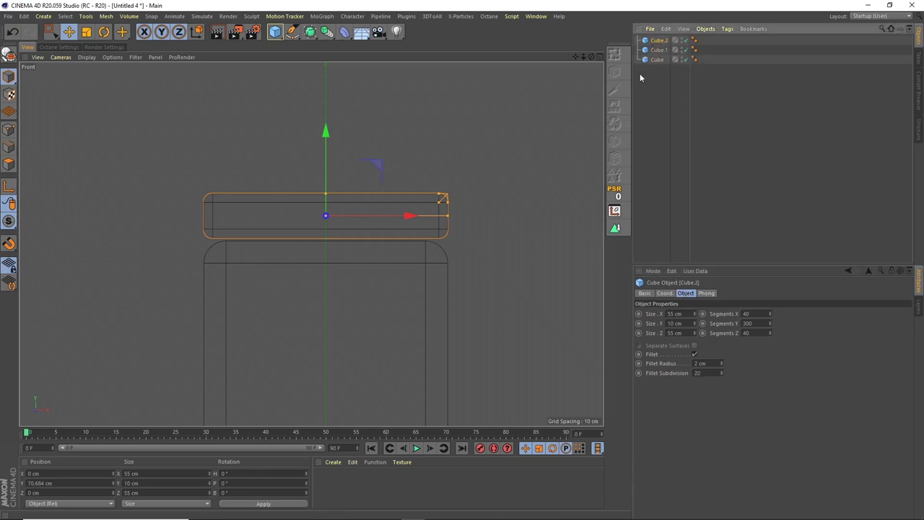
{"action": "left_click_drag", "start_coordinate": [326, 181], "coordinate": [326, 171]}
{"action": "key", "text": "Delete"}
Step: Add a cylinder primitive and scale it down uniformly to about 45.7 cm in diameter
{"action": "left_click_drag", "start_coordinate": [275, 31], "coordinate": [473, 43]}
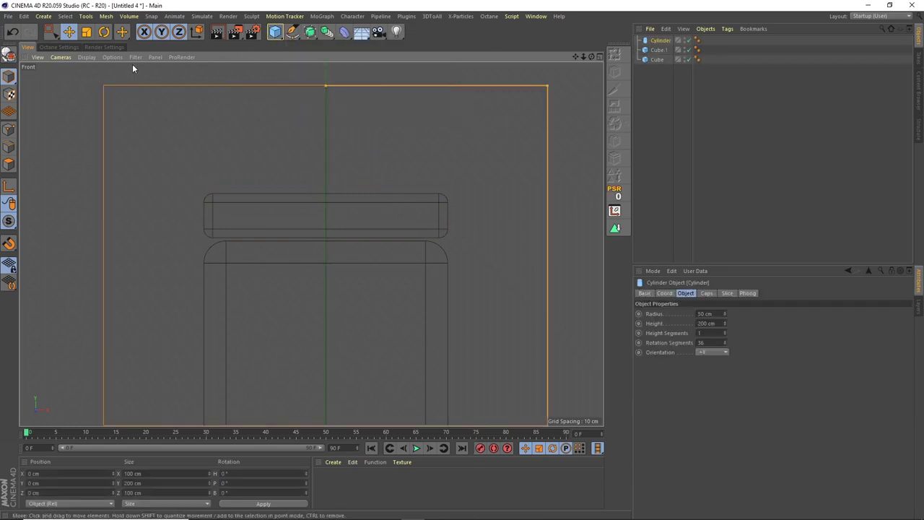
{"action": "key", "text": "t"}
{"action": "left_click_drag", "start_coordinate": [505, 180], "coordinate": [351, 231]}
Step: Flatten the cylinder to about 7.6 cm tall and place it on top of the flat cube, at about Y 75 cm
{"action": "key", "text": "e"}
{"action": "left_click_drag", "start_coordinate": [326, 396], "coordinate": [322, 212]}
{"action": "key", "text": "ctrl+z"}
{"action": "scroll", "coordinate": [575, 63], "scroll_direction": "down", "scroll_amount": 3}
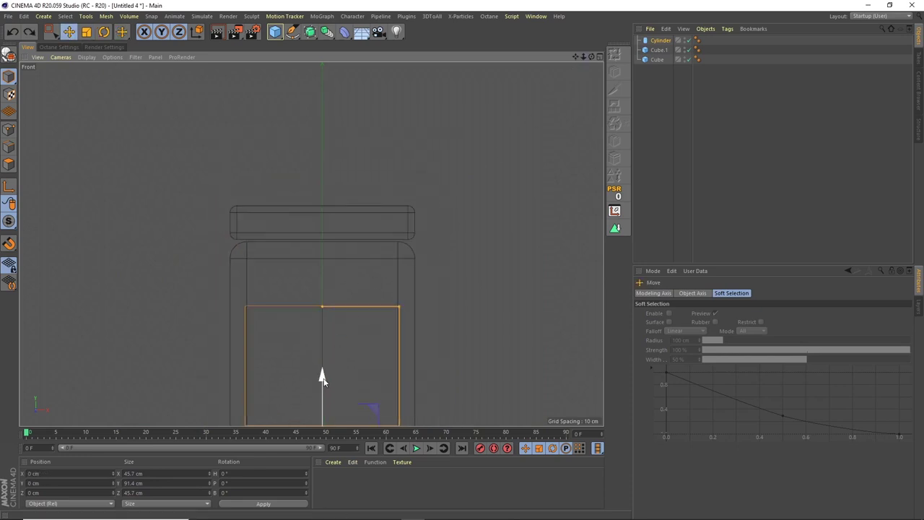
{"action": "left_click_drag", "start_coordinate": [322, 375], "coordinate": [326, 119]}
{"action": "key", "text": "ctrl+z"}
{"action": "key", "text": "ctrl+z"}
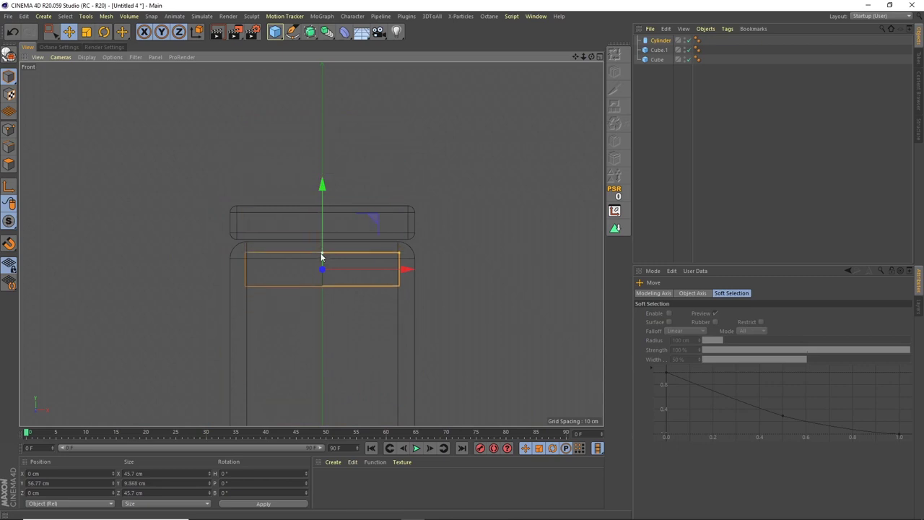
{"action": "left_click_drag", "start_coordinate": [322, 231], "coordinate": [322, 149]}
Step: Duplicate the cylinder, scale the copy to about 37.2 cm in diameter and stack it on the first at about Y 80.3 cm
{"action": "key", "text": "ctrl+c"}
{"action": "key", "text": "ctrl+v"}
{"action": "key", "text": "t"}
{"action": "left_click_drag", "start_coordinate": [409, 106], "coordinate": [363, 126]}
Step: In the Perspective view, raise the lower cylinder to about Y 76.7 cm and the upper cylinder to about Y 82.1 cm
{"action": "key", "text": "F5"}
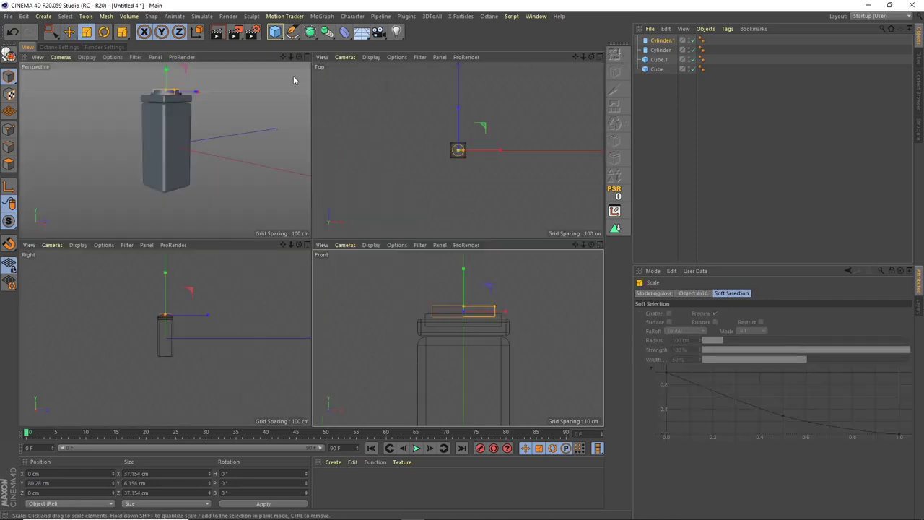
{"action": "key", "text": "F1"}
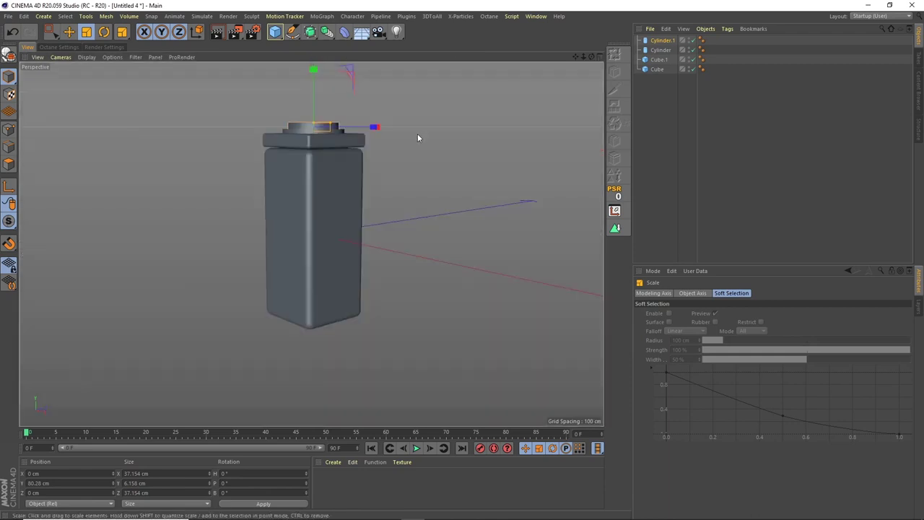
{"action": "left_click_drag", "start_coordinate": [590, 59], "coordinate": [570, 84]}
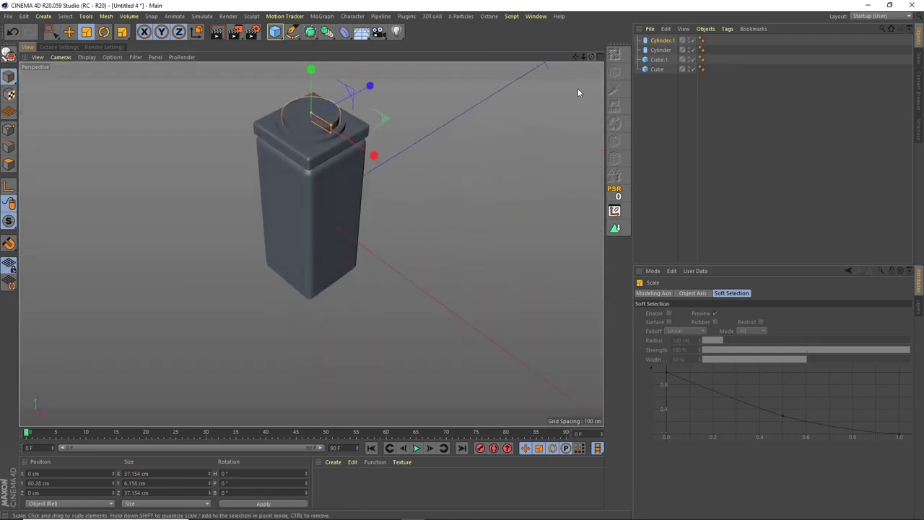
{"action": "left_click", "coordinate": [659, 50]}
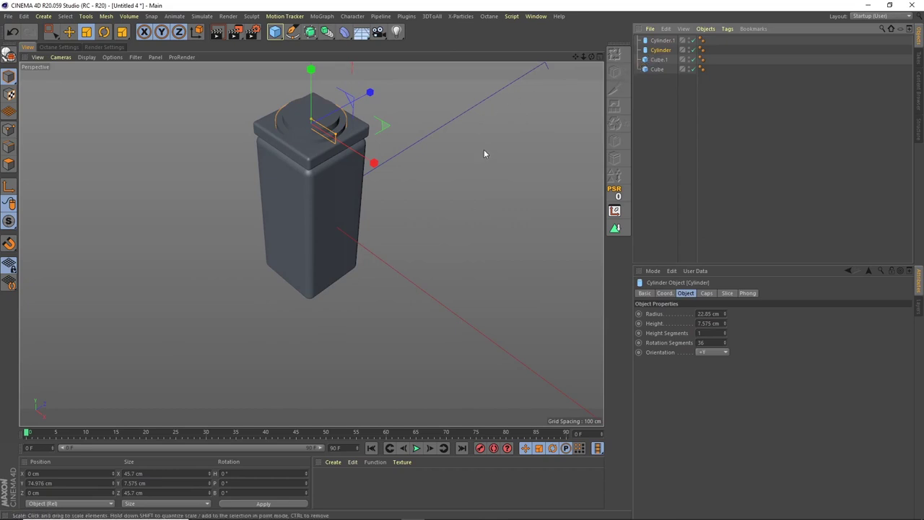
{"action": "left_click_drag", "start_coordinate": [592, 56], "coordinate": [585, 33]}
{"action": "scroll", "coordinate": [399, 142], "scroll_direction": "up", "scroll_amount": 2}
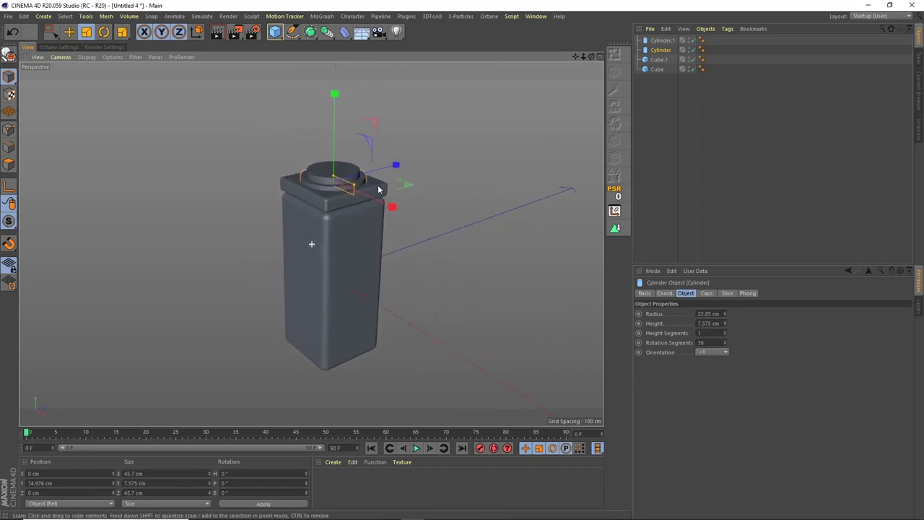
{"action": "scroll", "coordinate": [372, 186], "scroll_direction": "up", "scroll_amount": 4}
{"action": "left_click", "coordinate": [658, 41]}
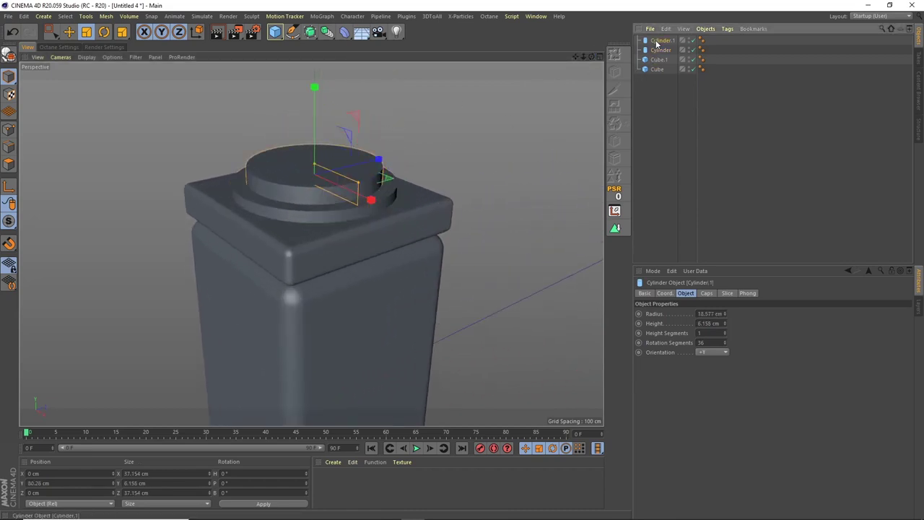
{"action": "left_click", "coordinate": [659, 50]}
{"action": "left_click", "coordinate": [68, 32]}
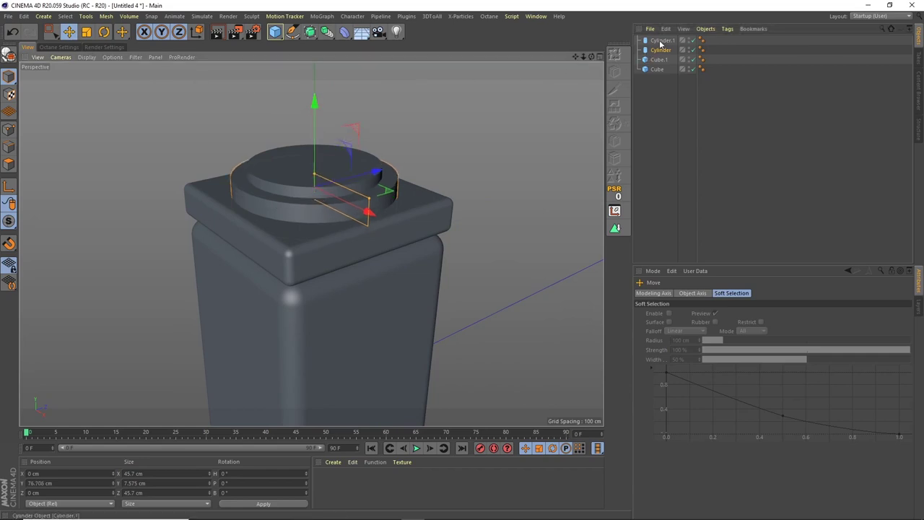
{"action": "left_click", "coordinate": [314, 154]}
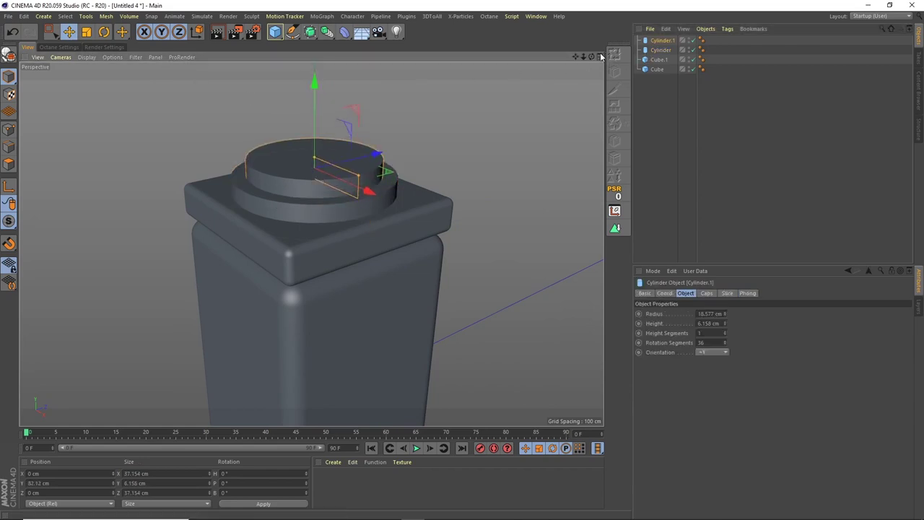
Step: Add a rectangle spline in the Right view
{"action": "middle_click", "coordinate": [512, 233]}
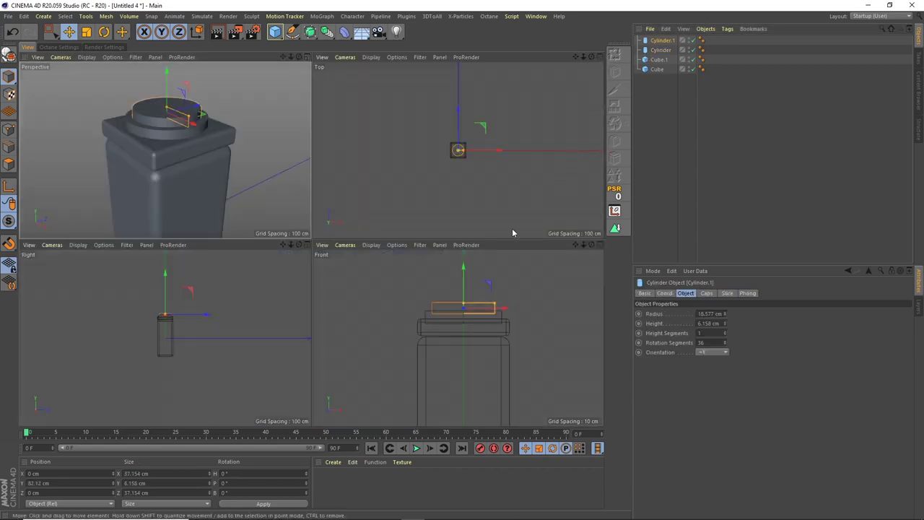
{"action": "middle_click", "coordinate": [294, 254]}
{"action": "scroll", "coordinate": [339, 223], "scroll_direction": "up", "scroll_amount": 5}
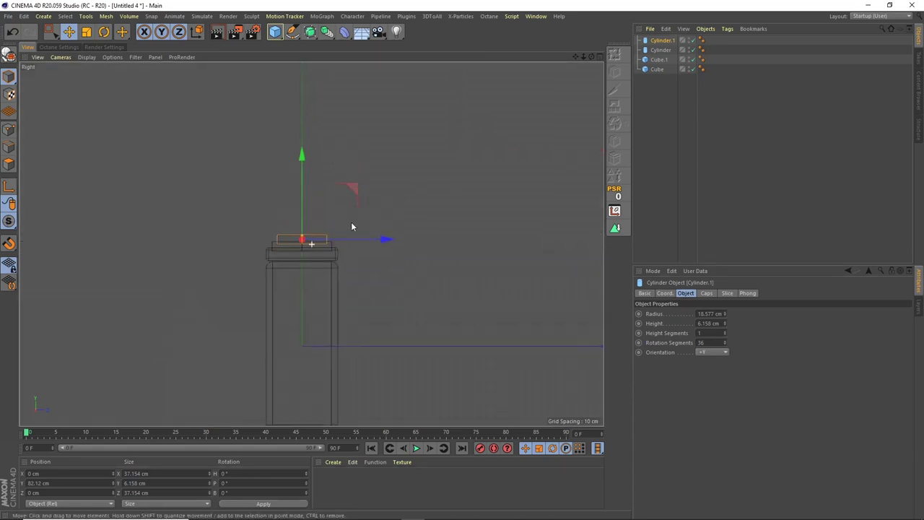
{"action": "middle_click_drag", "start_coordinate": [353, 216], "coordinate": [353, 124], "text": "alt"}
{"action": "left_click", "coordinate": [292, 31]}
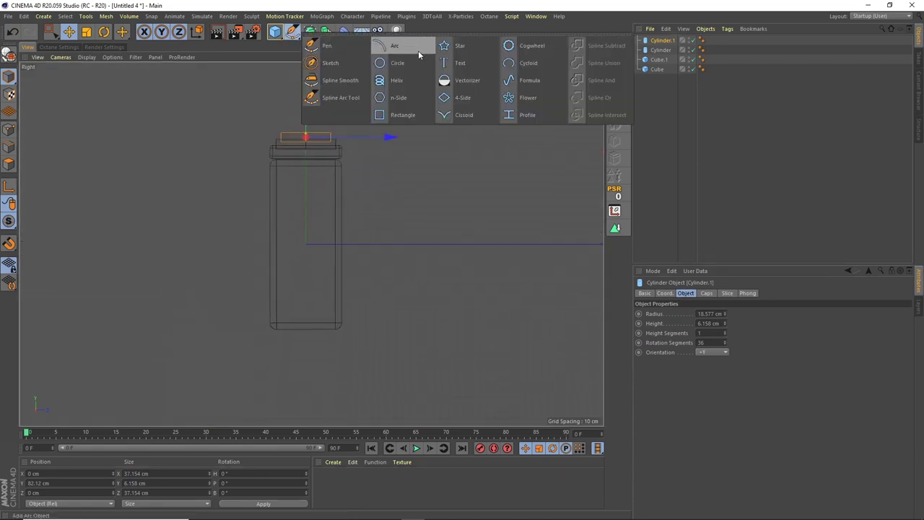
{"action": "left_click", "coordinate": [407, 117]}
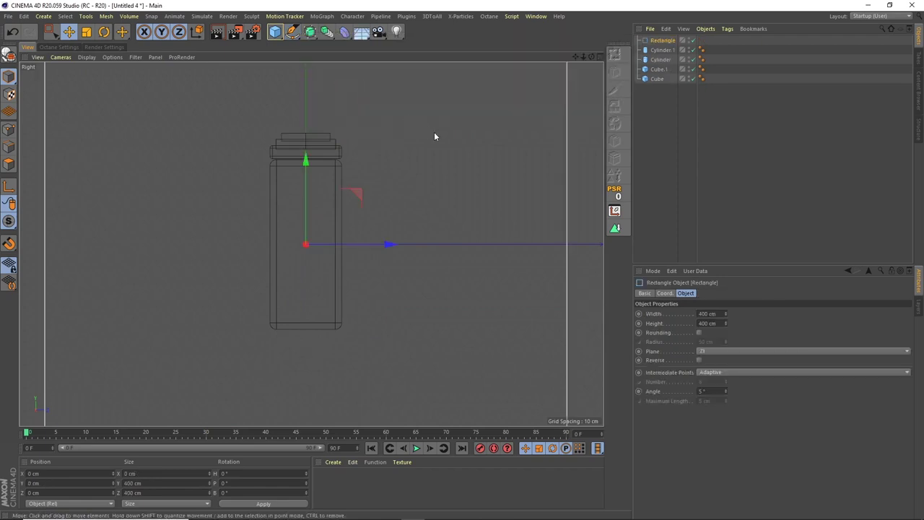
{"action": "left_click_drag", "start_coordinate": [587, 57], "coordinate": [560, 68]}
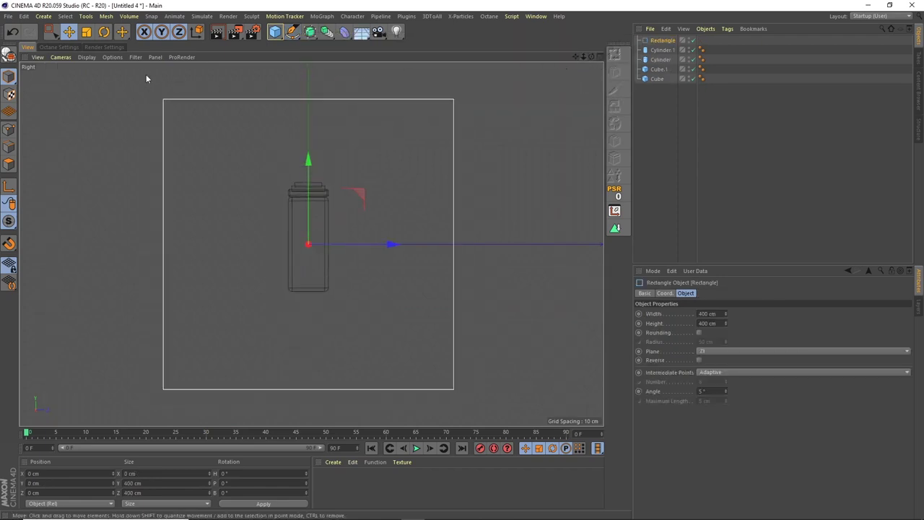
Step: Scale the rectangle down to about 63.6 cm and shift it along Z to about 31.2 cm, overlapping the body's side
{"action": "key", "text": "t"}
{"action": "left_click_drag", "start_coordinate": [484, 153], "coordinate": [238, 325]}
{"action": "left_click", "coordinate": [69, 32]}
{"action": "left_click_drag", "start_coordinate": [346, 244], "coordinate": [365, 245]}
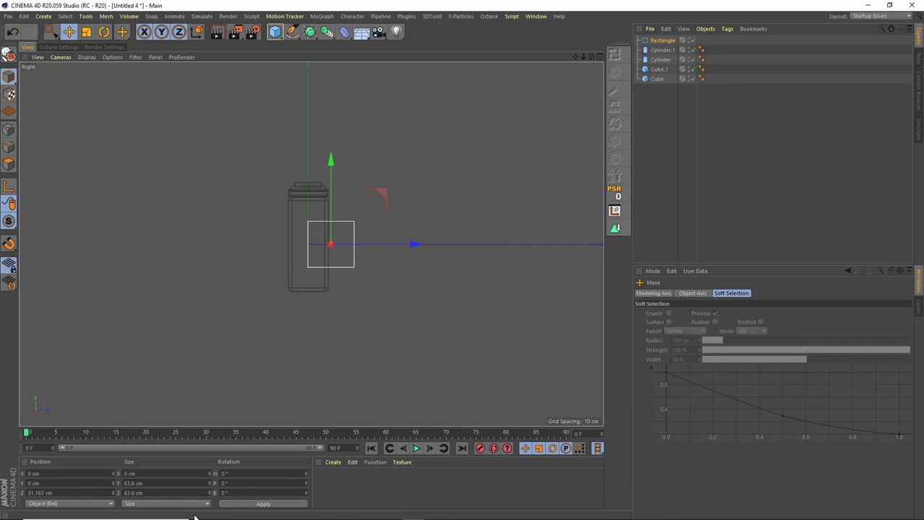
Step: Set the rectangle's width and height to 65 cm and enable rounding of its corners
{"action": "key", "text": "Return"}
{"action": "type", "text": "65"}
{"action": "key", "text": "Return"}
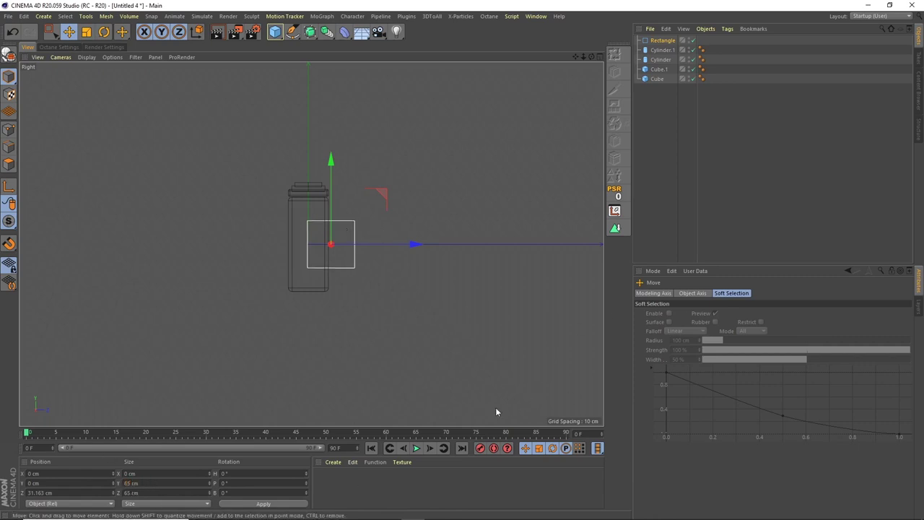
{"action": "left_click", "coordinate": [673, 40]}
{"action": "left_click", "coordinate": [700, 332]}
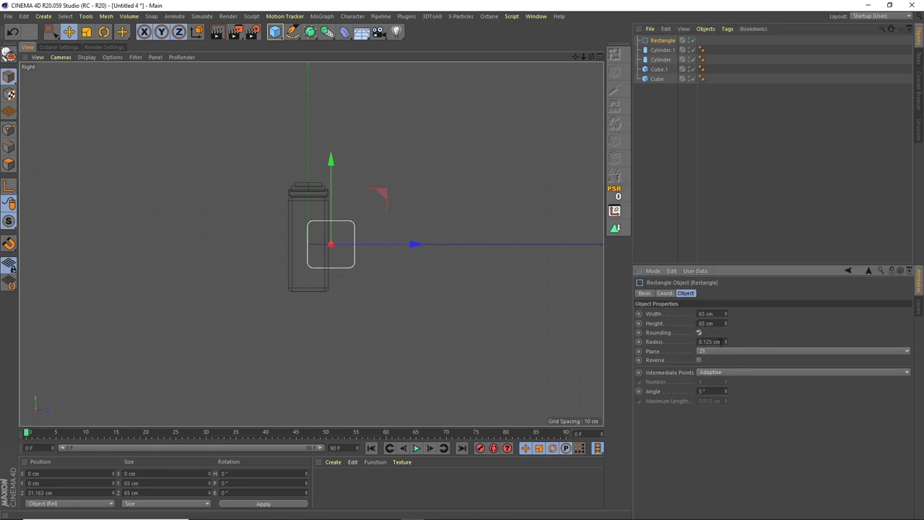
Step: Set the rectangle's corner radius to 32.5 cm and its height to 200 cm
{"action": "double_click", "coordinate": [698, 341]}
{"action": "type", "text": "32.5"}
{"action": "key", "text": "Return"}
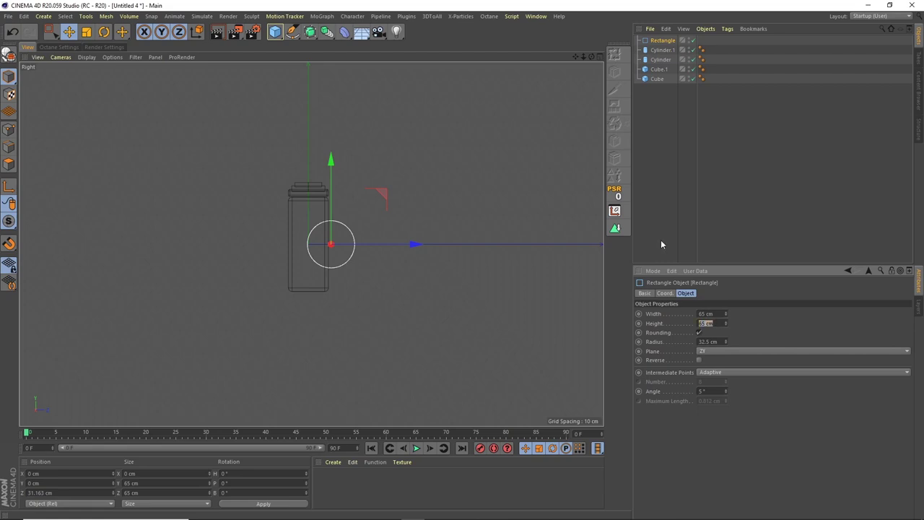
{"action": "type", "text": "200"}
{"action": "key", "text": "Return"}
Step: Move the rectangle to about Y 19.6 cm and Z 32.8 cm, aligning its near side with the container's centre axis
{"action": "scroll", "coordinate": [355, 204], "scroll_direction": "up", "scroll_amount": 5}
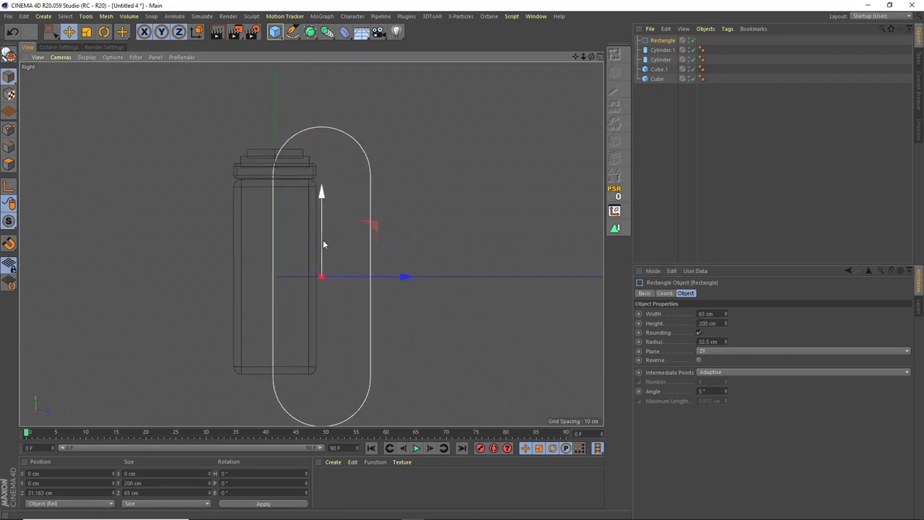
{"action": "left_click_drag", "start_coordinate": [324, 242], "coordinate": [322, 212]}
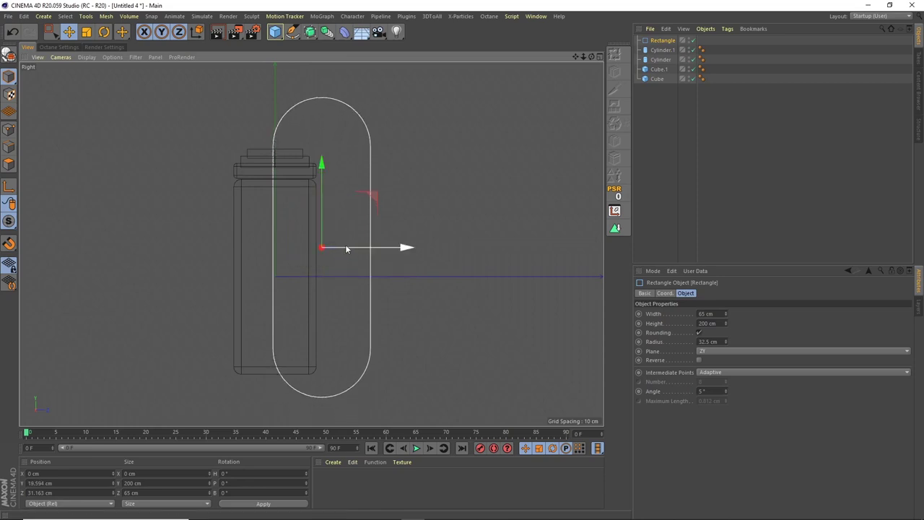
{"action": "left_click_drag", "start_coordinate": [345, 249], "coordinate": [348, 248]}
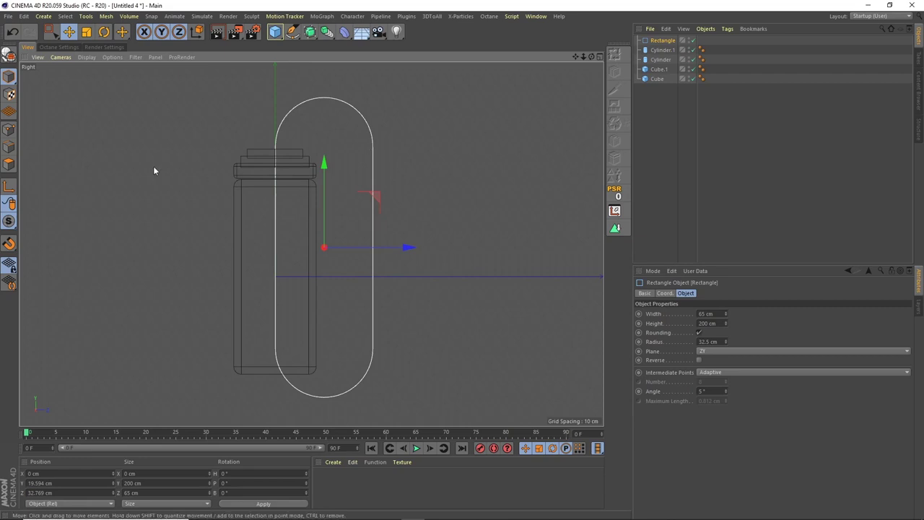
Step: Convert the rectangle to an editable spline and open it by disabling Close Spline
{"action": "left_click", "coordinate": [9, 56]}
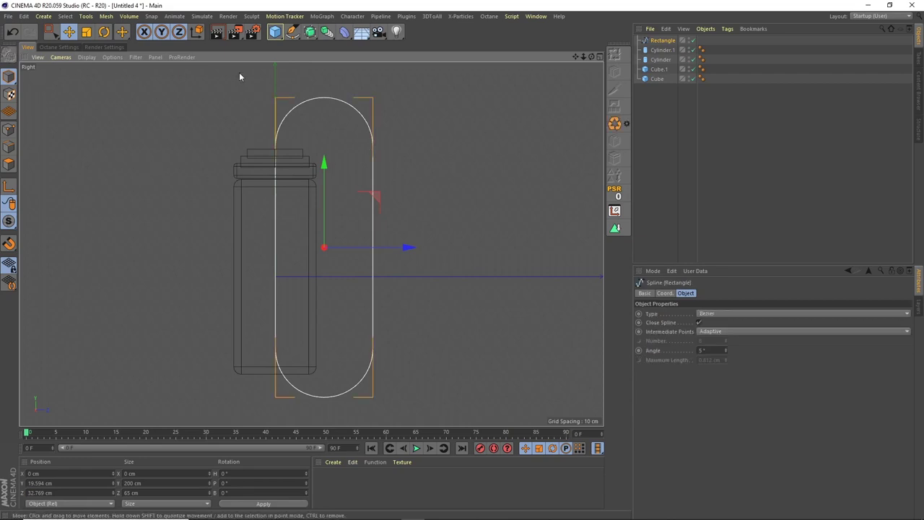
{"action": "left_click", "coordinate": [10, 129]}
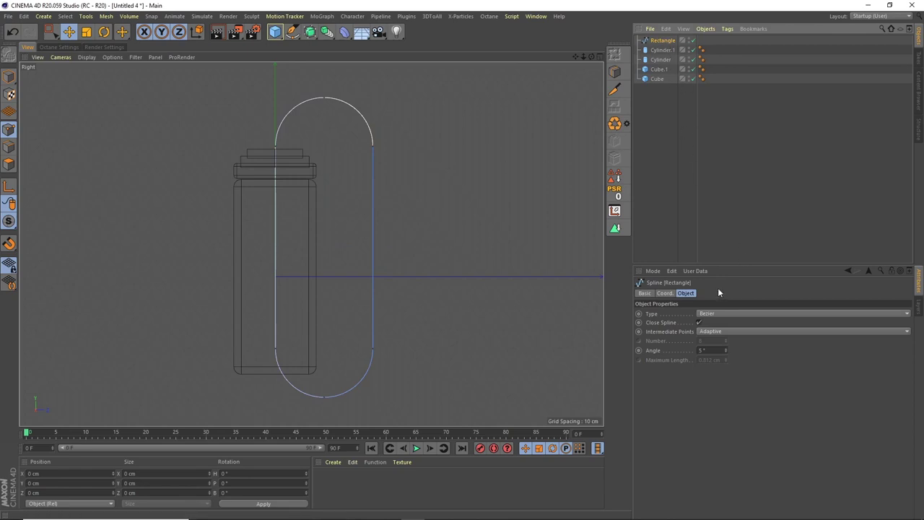
{"action": "left_click", "coordinate": [699, 323]}
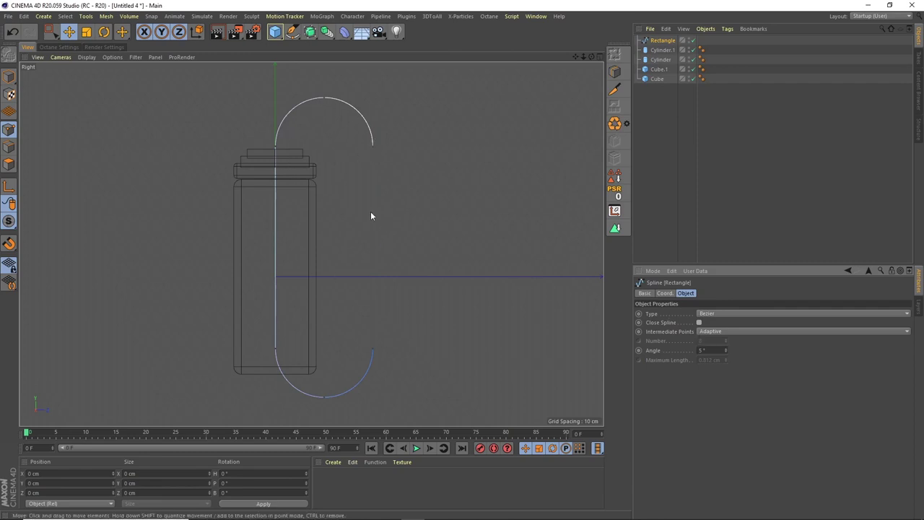
Step: Make the lower point of the rectangle's side on the container's centre axis the spline's first point
{"action": "left_click", "coordinate": [9, 76]}
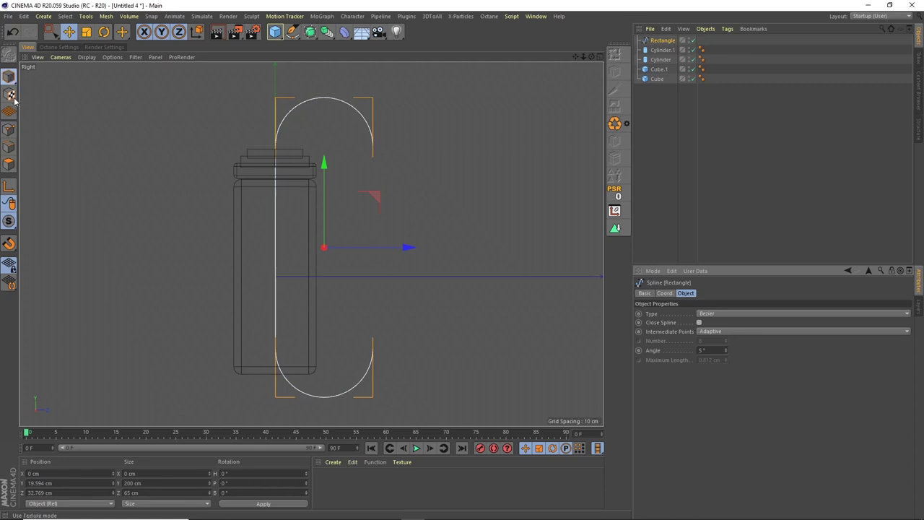
{"action": "left_click", "coordinate": [9, 129]}
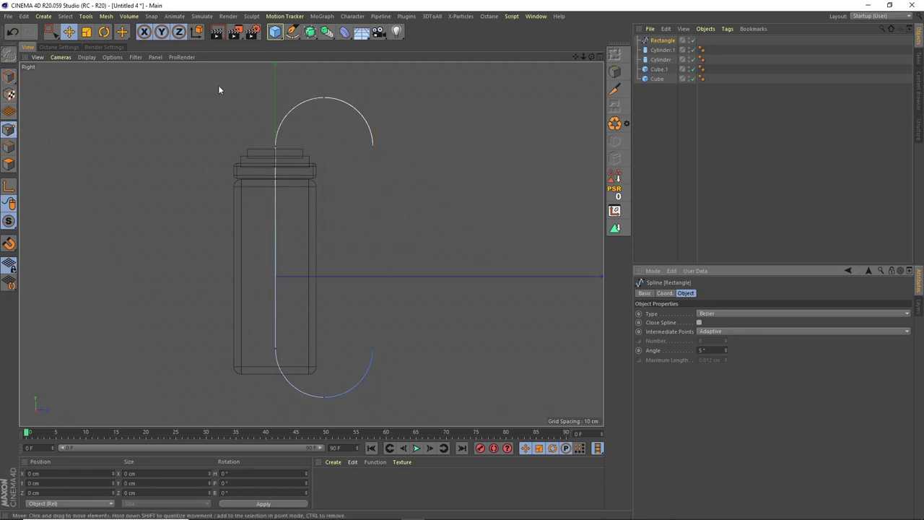
{"action": "left_click_drag", "start_coordinate": [49, 31], "coordinate": [78, 56]}
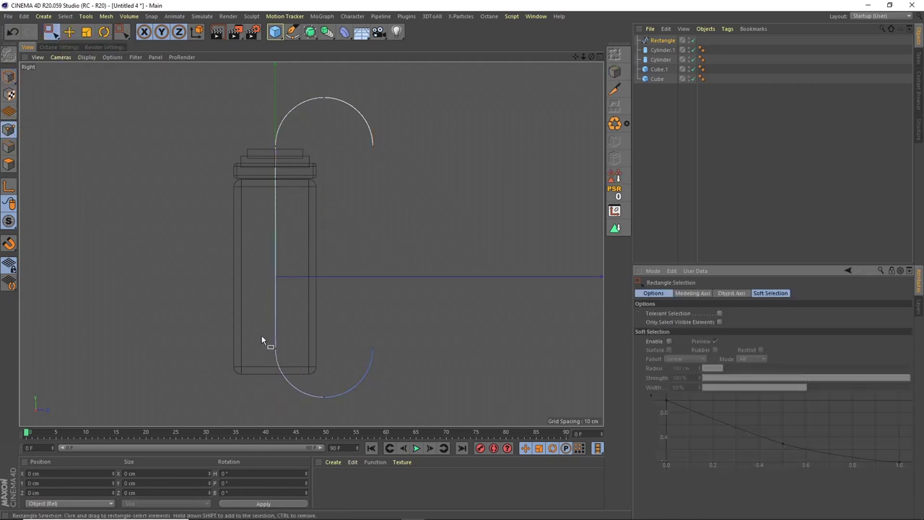
{"action": "left_click_drag", "start_coordinate": [262, 336], "coordinate": [290, 362]}
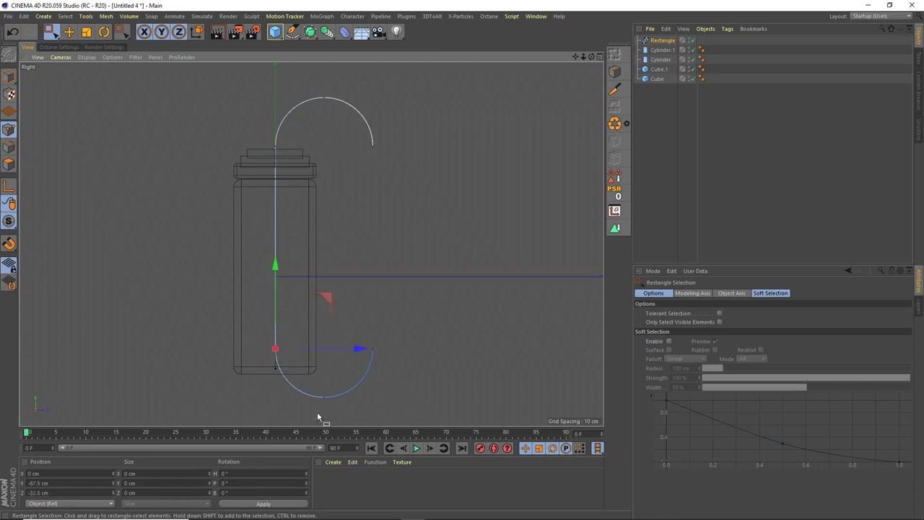
{"action": "left_click", "coordinate": [106, 16]}
{"action": "mouse_move", "coordinate": [129, 75]}
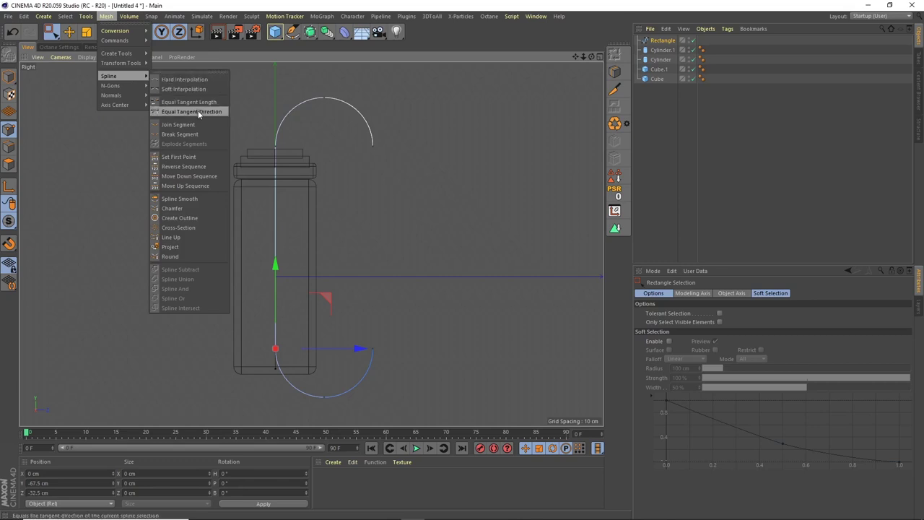
{"action": "left_click", "coordinate": [187, 157]}
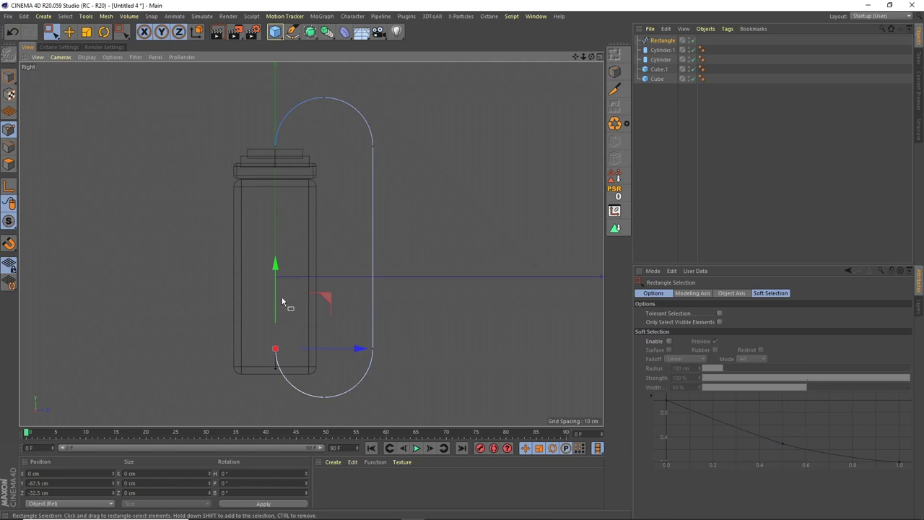
Step: Delete the spline's lower arc and raise the end point of the remaining straight leg to about Y 39.5 cm
{"action": "left_click_drag", "start_coordinate": [51, 31], "coordinate": [78, 64]}
{"action": "left_click_drag", "start_coordinate": [263, 403], "coordinate": [375, 332]}
{"action": "key", "text": "Delete"}
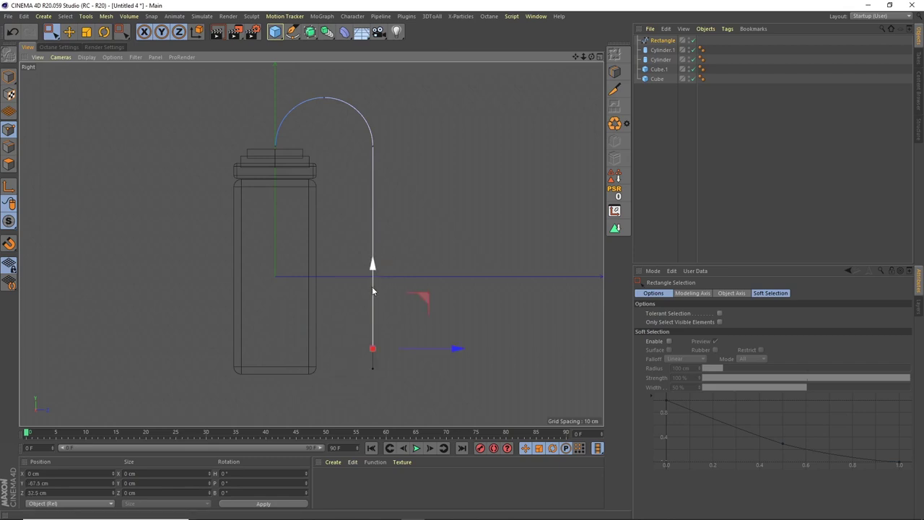
{"action": "left_click_drag", "start_coordinate": [373, 290], "coordinate": [372, 129]}
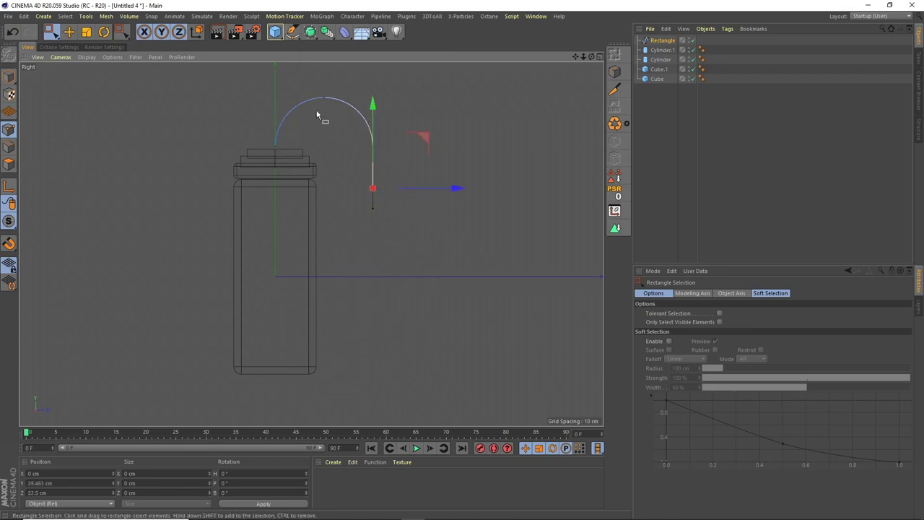
Step: Add a circle spline with a radius of 10 cm
{"action": "left_click", "coordinate": [292, 32]}
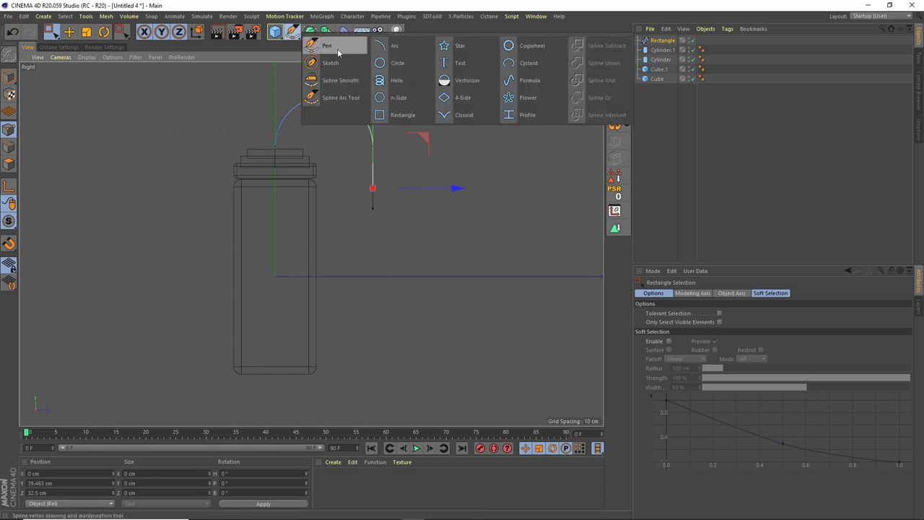
{"action": "left_click", "coordinate": [390, 58]}
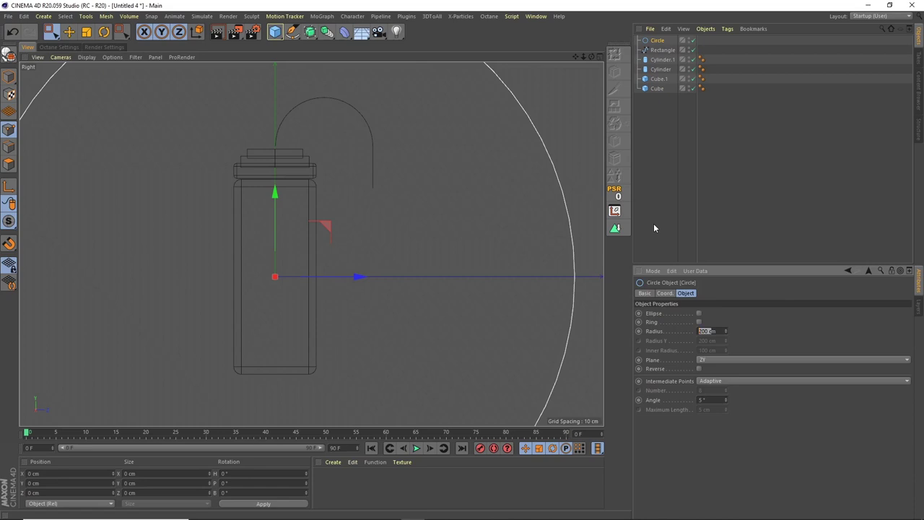
{"action": "type", "text": "20"}
{"action": "key", "text": "Return"}
{"action": "type", "text": "10"}
{"action": "key", "text": "Return"}
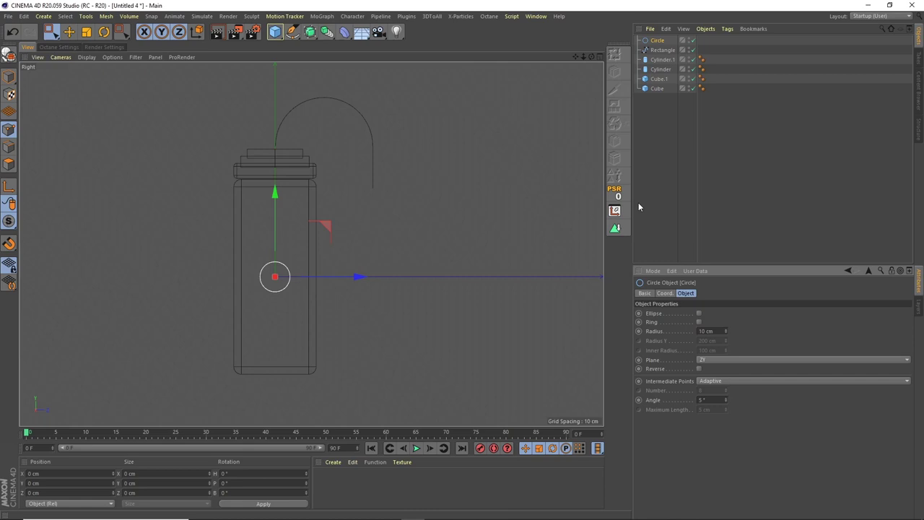
Step: Create a Sweep of the circle along the rectangle spline, with the circle's plane set to XY
{"action": "left_click", "coordinate": [293, 32]}
{"action": "left_click_drag", "start_coordinate": [310, 31], "coordinate": [348, 80]}
{"action": "left_click", "coordinate": [659, 53]}
{"action": "left_click", "coordinate": [661, 60], "text": "shift"}
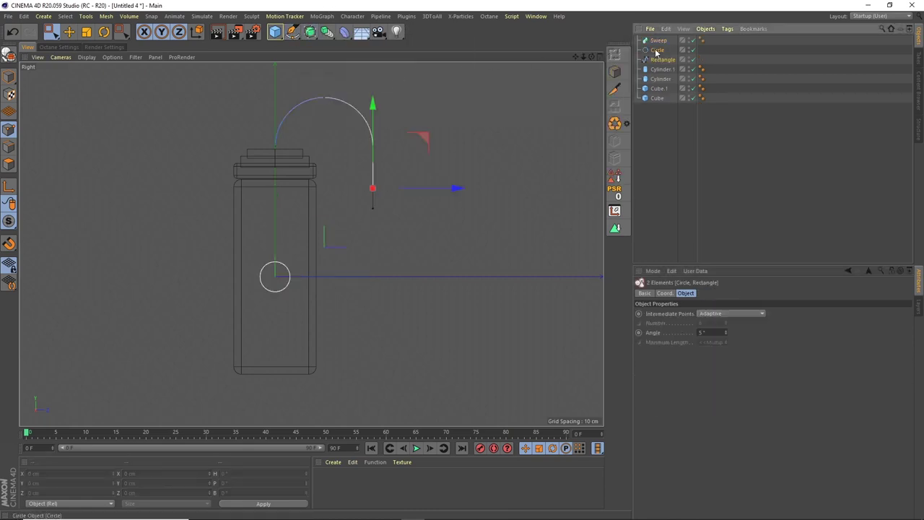
{"action": "left_click_drag", "start_coordinate": [662, 41], "coordinate": [662, 43]}
{"action": "left_click", "coordinate": [663, 49]}
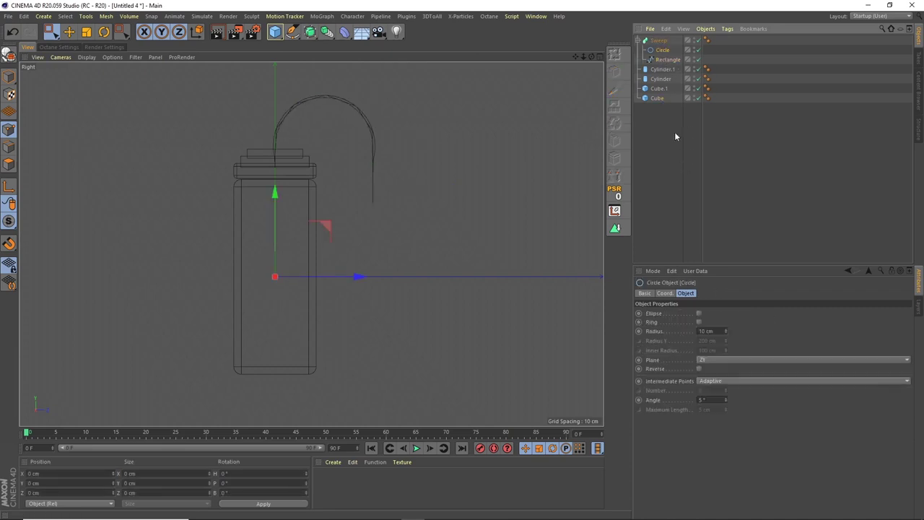
{"action": "left_click", "coordinate": [711, 360]}
{"action": "left_click", "coordinate": [713, 373]}
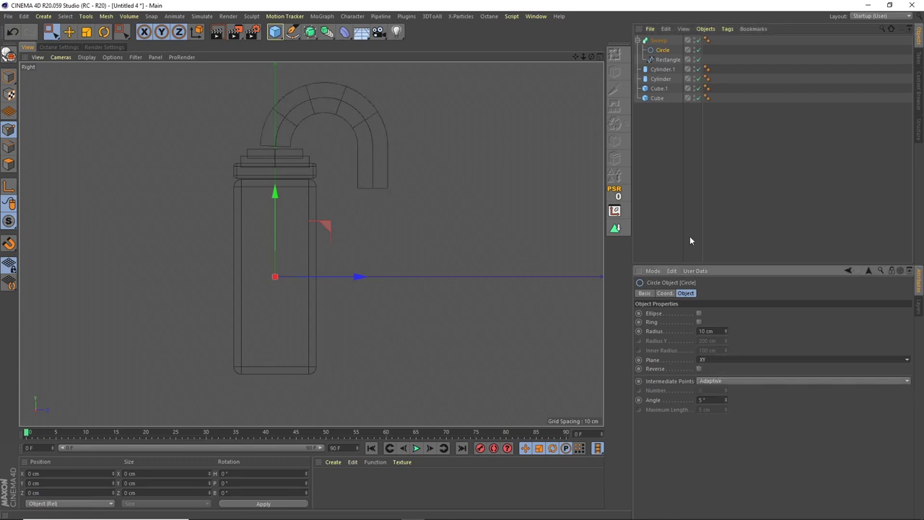
Step: Lower the whole Sweep to about Y -4.5 cm so the tube sinks into the stacked cap
{"action": "left_click", "coordinate": [645, 41]}
{"action": "left_click", "coordinate": [658, 41]}
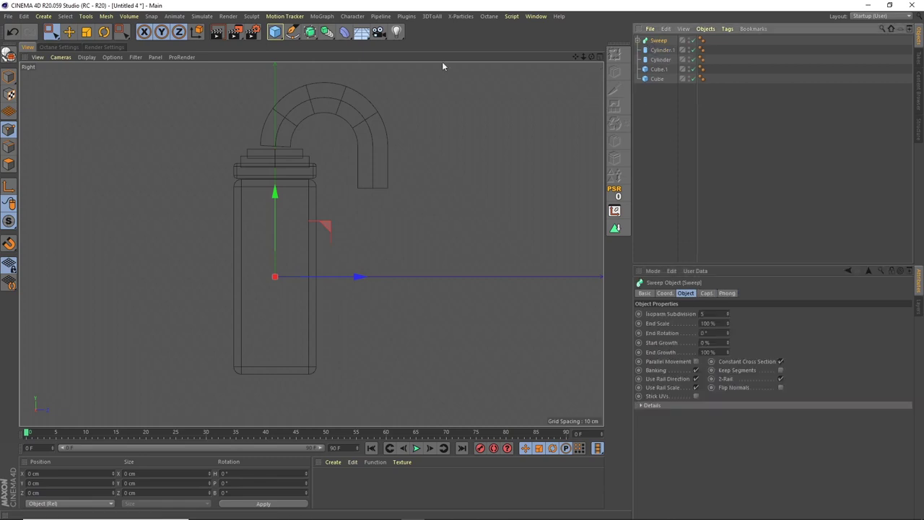
{"action": "left_click", "coordinate": [67, 40]}
{"action": "left_click", "coordinate": [9, 76]}
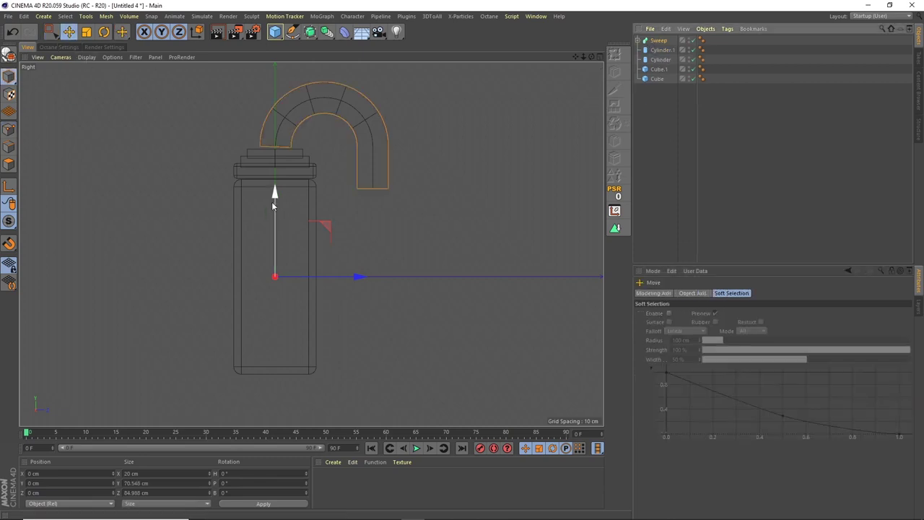
{"action": "left_click_drag", "start_coordinate": [274, 194], "coordinate": [277, 200]}
Step: In the Perspective view, add a Volume Builder and a Volume Mesher to the scene
{"action": "left_click", "coordinate": [600, 57]}
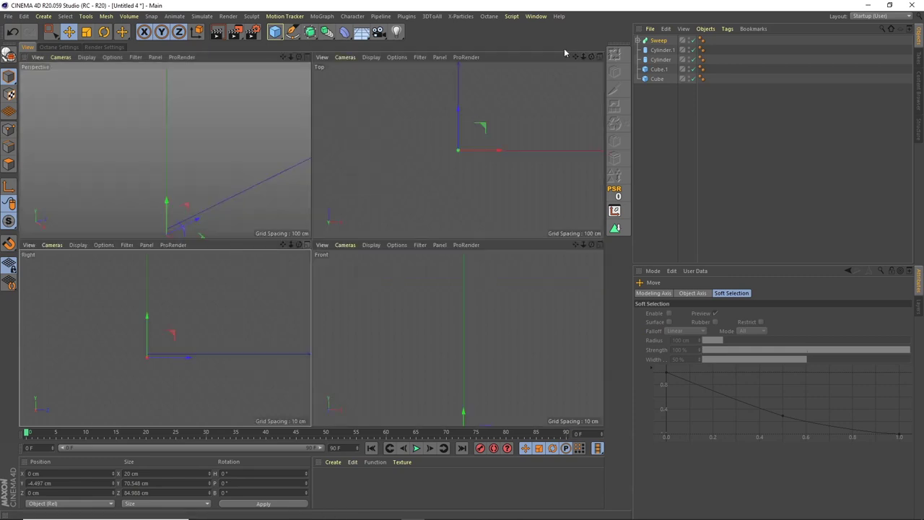
{"action": "left_click", "coordinate": [306, 58]}
{"action": "left_click_drag", "start_coordinate": [582, 59], "coordinate": [476, 134]}
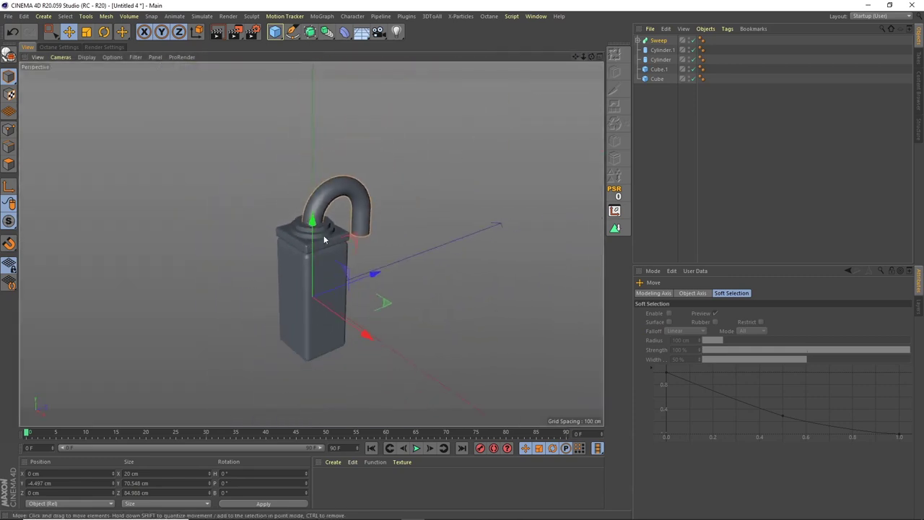
{"action": "left_click", "coordinate": [659, 40]}
{"action": "left_click", "coordinate": [660, 59], "text": "shift"}
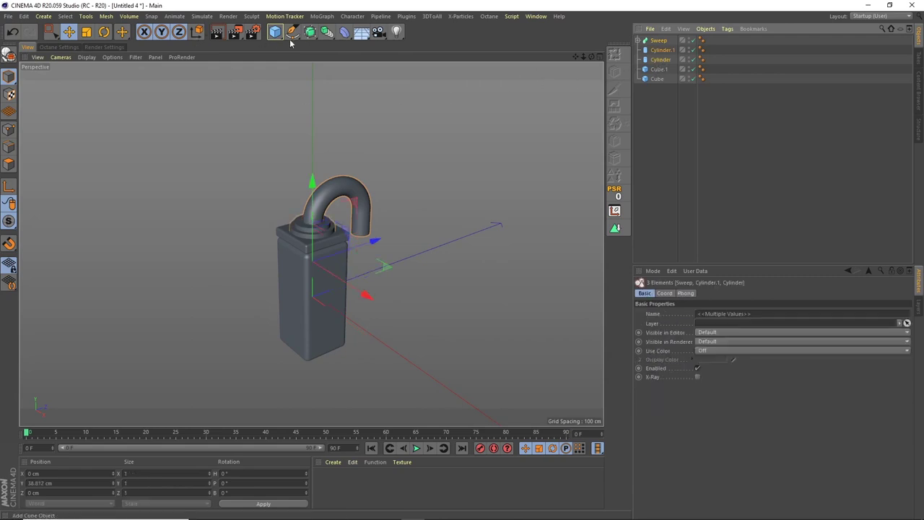
{"action": "left_click", "coordinate": [107, 16]}
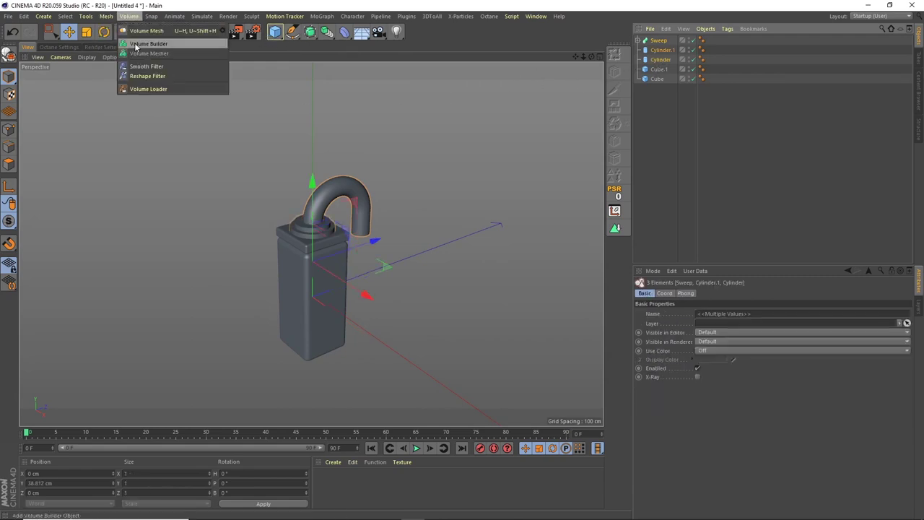
{"action": "left_click", "coordinate": [132, 29]}
{"action": "left_click", "coordinate": [106, 16]}
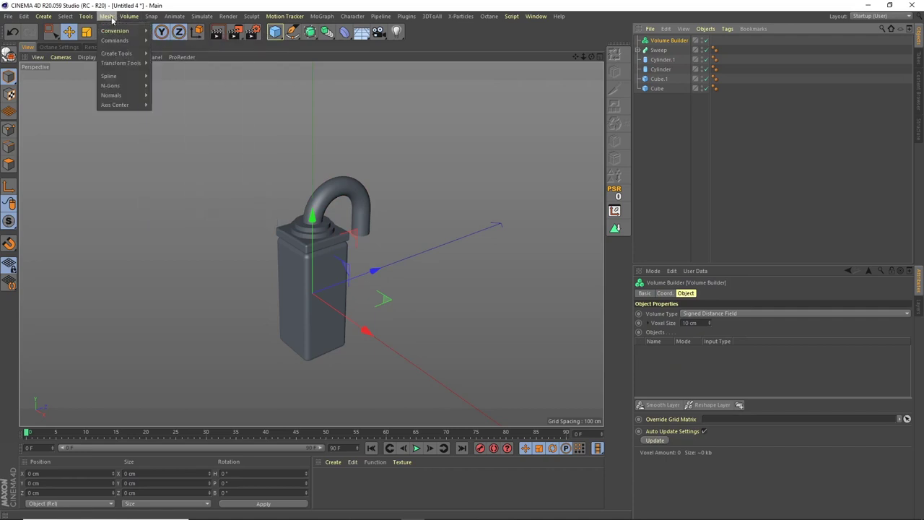
{"action": "mouse_move", "coordinate": [129, 15]}
{"action": "left_click", "coordinate": [141, 53]}
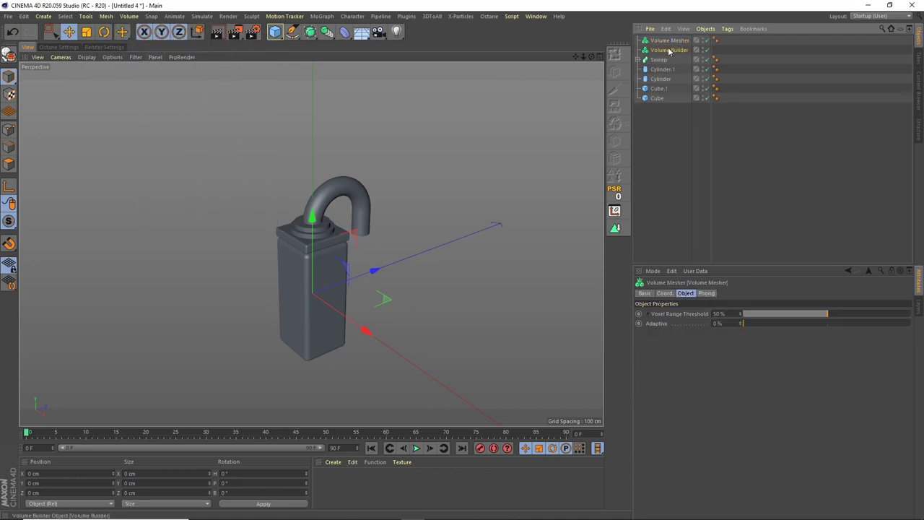
Step: Nest the Volume Builder under the Volume Mesher, and place the Sweep, both cylinders and the lid cube inside the Volume Builder
{"action": "left_click_drag", "start_coordinate": [671, 41], "coordinate": [672, 51]}
{"action": "left_click", "coordinate": [660, 60]}
{"action": "left_click", "coordinate": [658, 88], "text": "shift"}
Step: Set the Volume Builder's voxel size to 1 cm
{"action": "left_click", "coordinate": [672, 50]}
{"action": "left_click", "coordinate": [690, 323]}
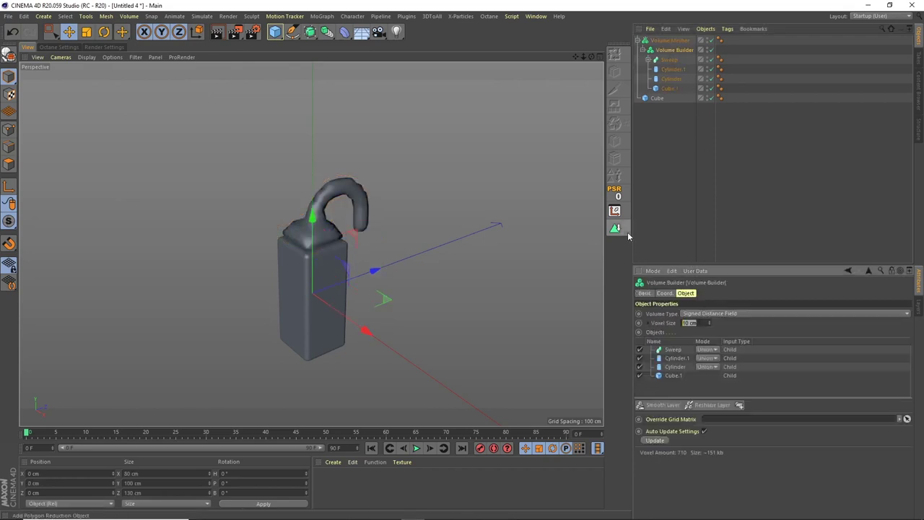
{"action": "type", "text": "1"}
{"action": "key", "text": "Return"}
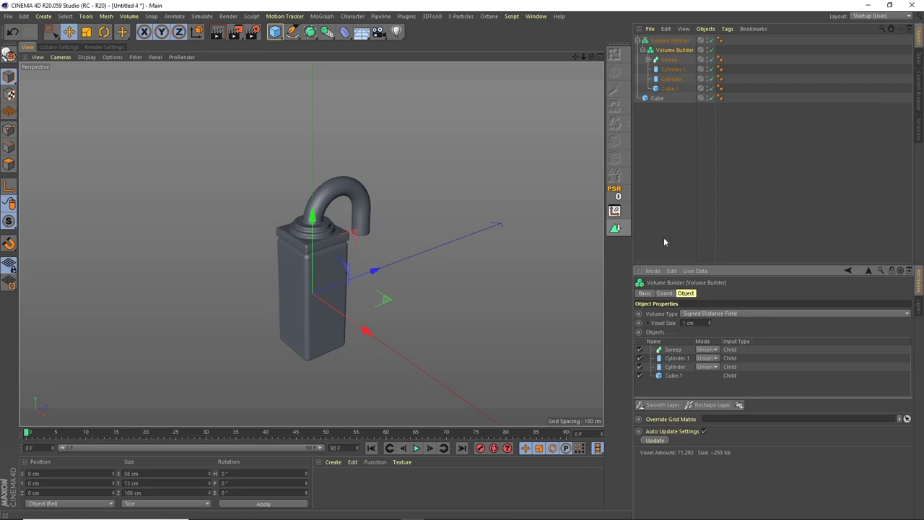
Step: Add a Smooth Layer to the Volume Builder and set its iterations to 2
{"action": "left_click", "coordinate": [669, 407]}
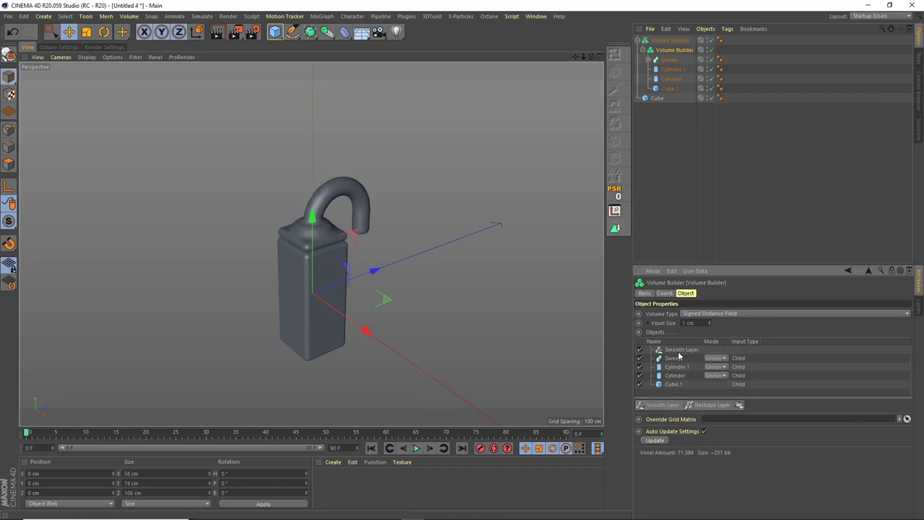
{"action": "left_click", "coordinate": [678, 354]}
{"action": "key", "text": "Tab"}
{"action": "type", "text": "2"}
{"action": "key", "text": "Return"}
{"action": "scroll", "coordinate": [378, 208], "scroll_direction": "up", "scroll_amount": 3}
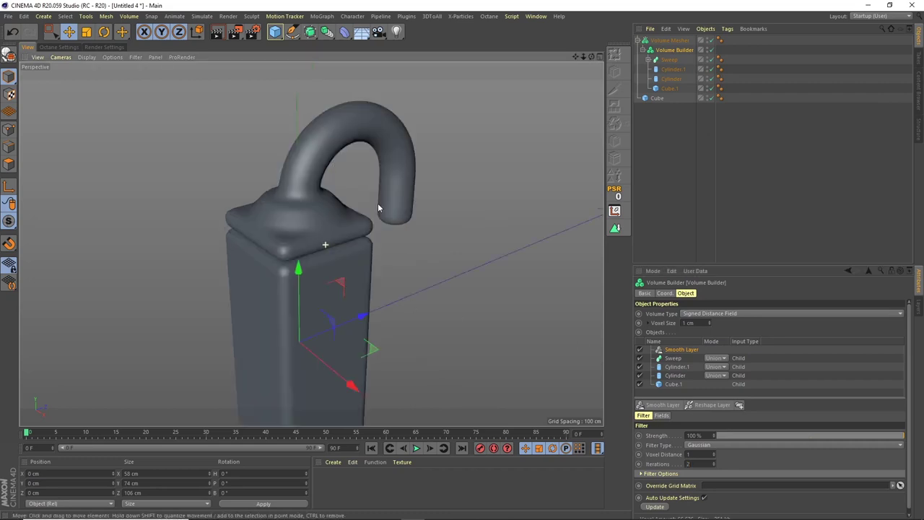
Step: Keep the Volume Builder's voxel size at 1 cm and set the Smooth Layer's iterations to 1
{"action": "left_click_drag", "start_coordinate": [379, 208], "coordinate": [416, 263], "text": "alt"}
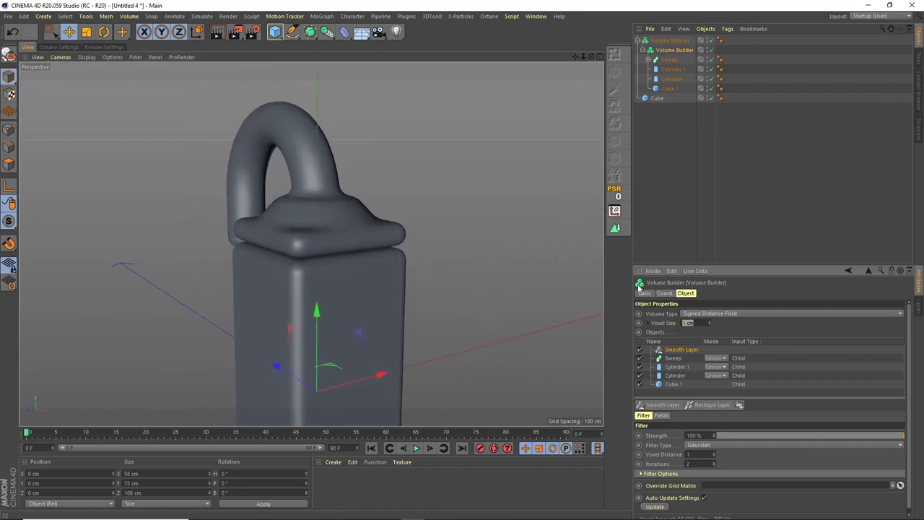
{"action": "left_click", "coordinate": [688, 323]}
{"action": "key", "text": "Return"}
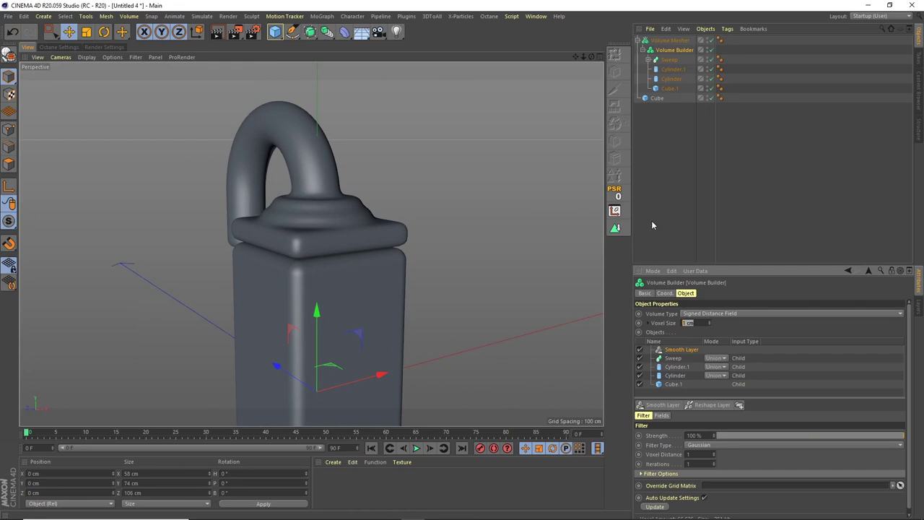
Step: Try a Volume Builder voxel size of 0.5 cm, and settle on 0.8 cm
{"action": "type", "text": "0.5"}
{"action": "key", "text": "Return"}
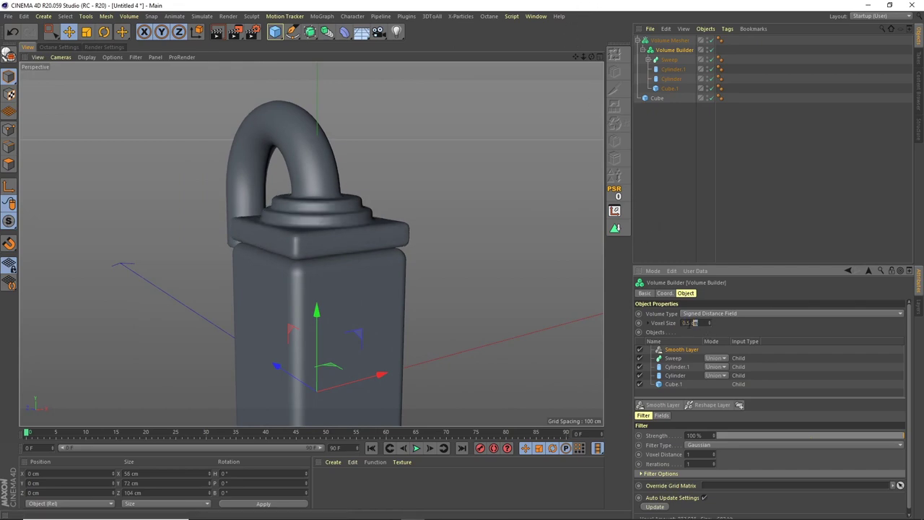
{"action": "type", "text": "0.8"}
{"action": "key", "text": "Return"}
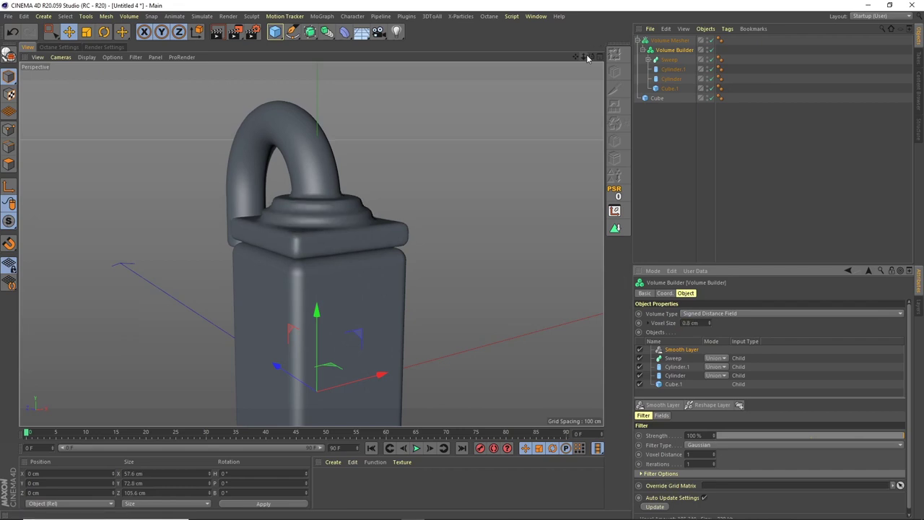
Step: Add a cylinder in the Right view, shrink it to about 10 cm wide and 4 cm high, and place it at the spout's open end
{"action": "scroll", "coordinate": [551, 87], "scroll_direction": "down", "scroll_amount": 4}
{"action": "left_click_drag", "start_coordinate": [551, 82], "coordinate": [338, 167], "text": "alt"}
{"action": "left_click_drag", "start_coordinate": [398, 146], "coordinate": [366, 209], "text": "alt"}
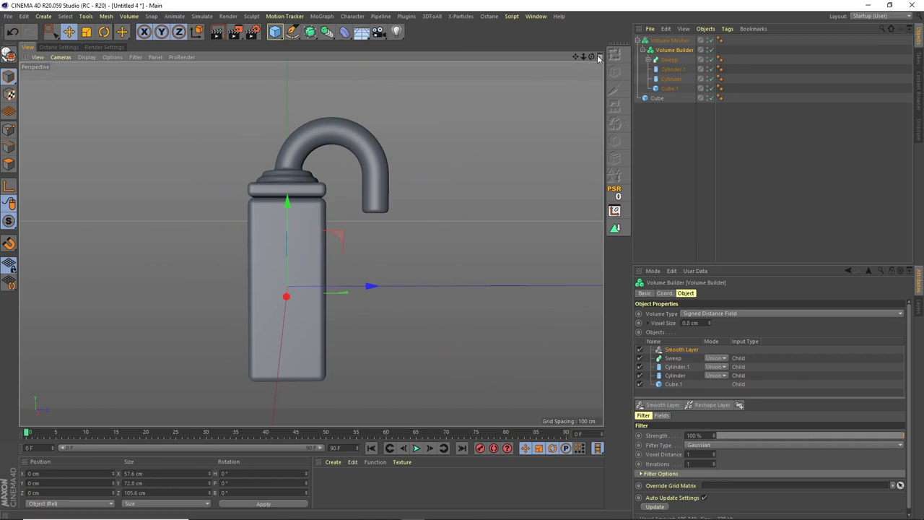
{"action": "middle_click", "coordinate": [580, 221]}
{"action": "middle_click", "coordinate": [301, 252]}
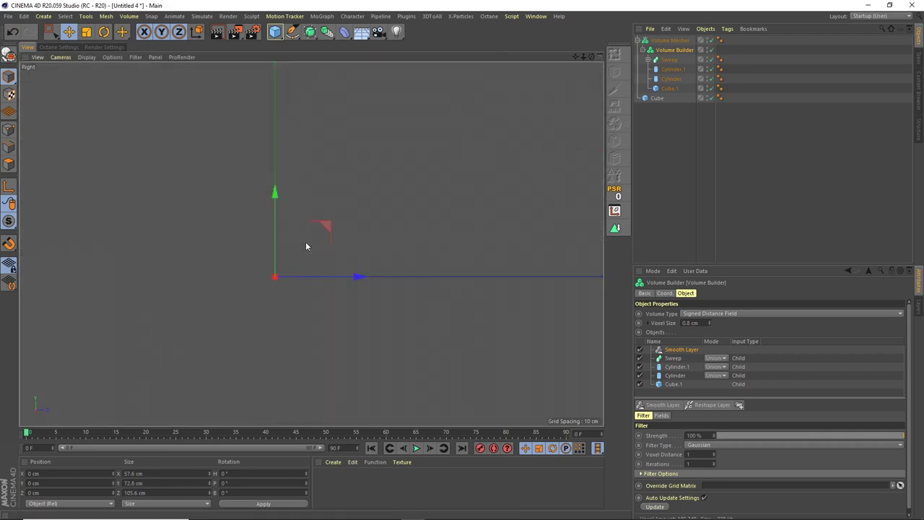
{"action": "scroll", "coordinate": [424, 131], "scroll_direction": "up", "scroll_amount": 2}
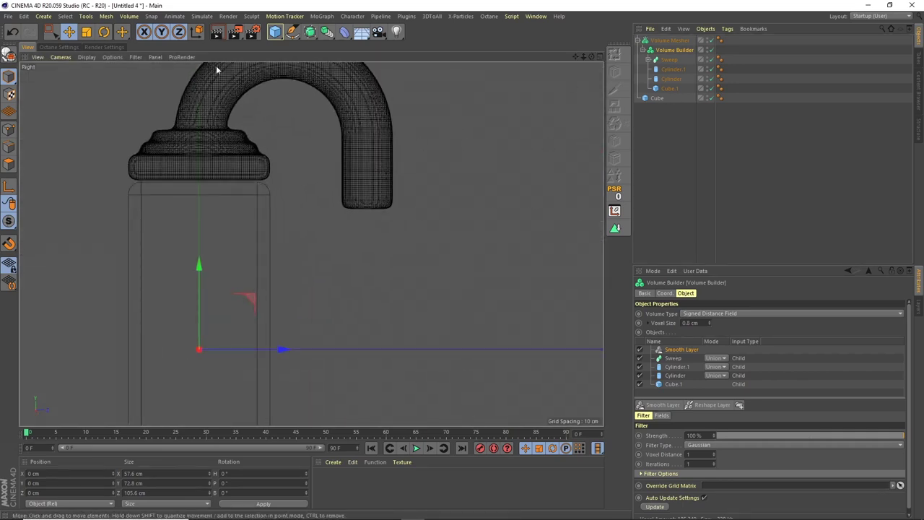
{"action": "left_click", "coordinate": [276, 32]}
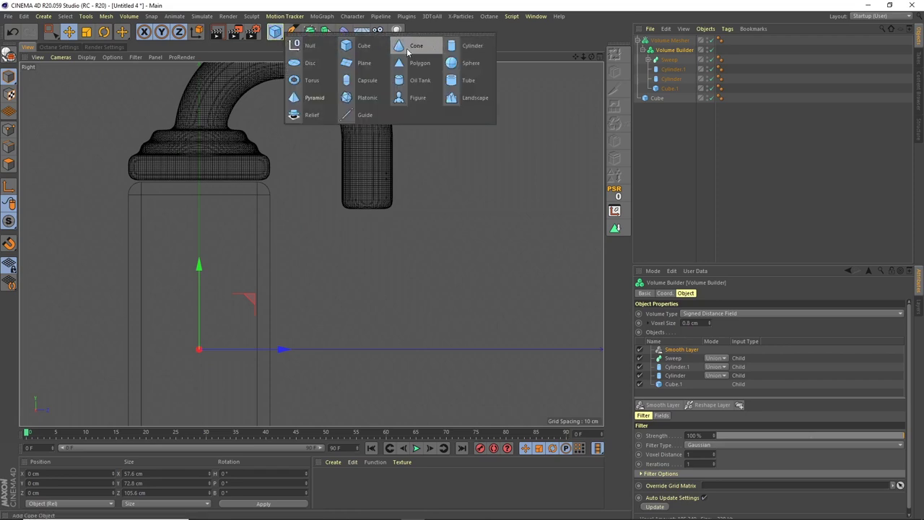
{"action": "left_click", "coordinate": [471, 46]}
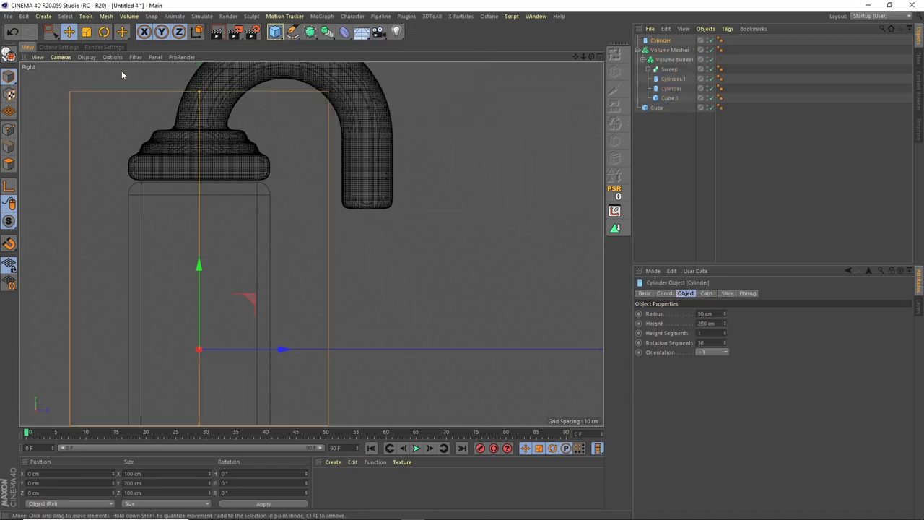
{"action": "left_click", "coordinate": [85, 32]}
{"action": "mouse_move", "coordinate": [347, 180]}
{"action": "left_mouse_down"}
{"action": "mouse_move", "coordinate": [298, 188]}
{"action": "mouse_move", "coordinate": [198, 284]}
{"action": "mouse_move", "coordinate": [204, 347]}
{"action": "mouse_move", "coordinate": [187, 319]}
{"action": "mouse_move", "coordinate": [333, 203]}
{"action": "mouse_move", "coordinate": [339, 176]}
{"action": "mouse_move", "coordinate": [353, 180]}
{"action": "left_mouse_up"}
{"action": "key", "text": "e"}
{"action": "key", "text": "t"}
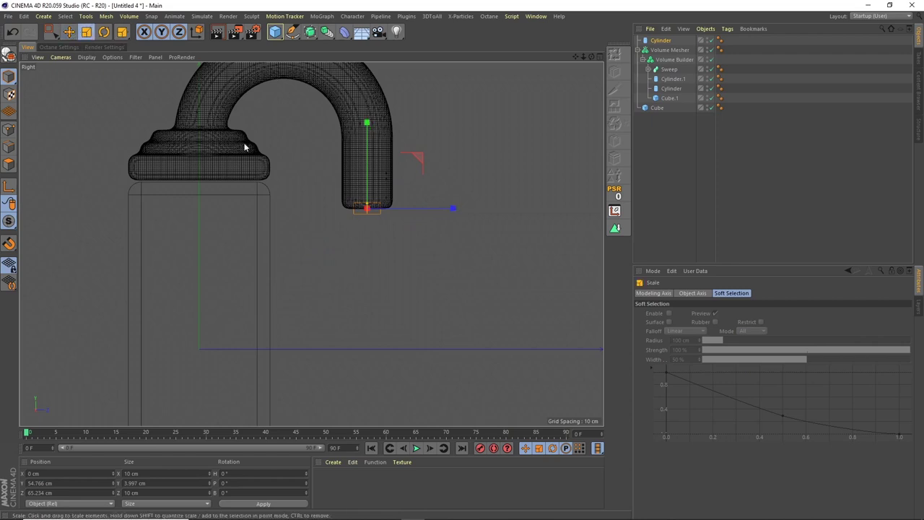
Step: Enlarge the new cylinder to about 23.5 cm wide, flatten it to about 5.9 cm high, and centre it on the spout's end
{"action": "left_click_drag", "start_coordinate": [257, 155], "coordinate": [746, 62]}
{"action": "left_click", "coordinate": [69, 31]}
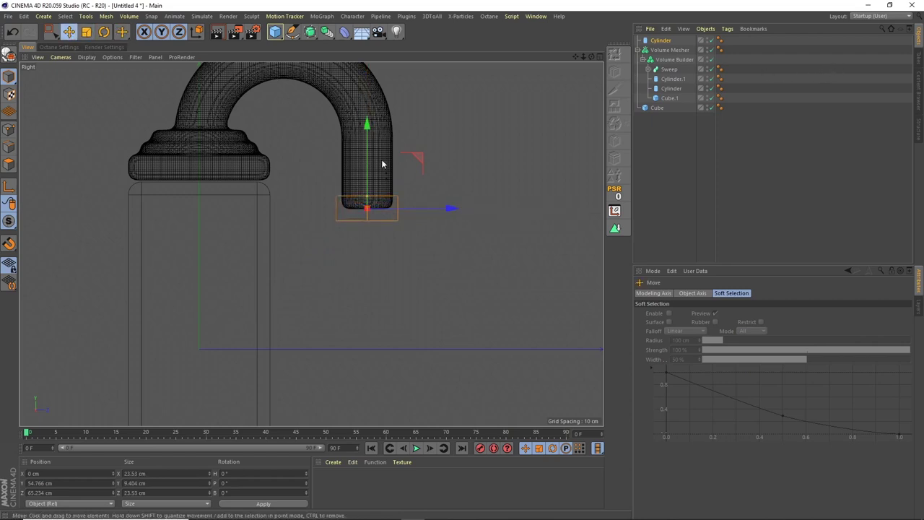
{"action": "left_click_drag", "start_coordinate": [368, 162], "coordinate": [368, 153]}
{"action": "left_click", "coordinate": [366, 195]}
{"action": "left_click_drag", "start_coordinate": [366, 195], "coordinate": [366, 202]}
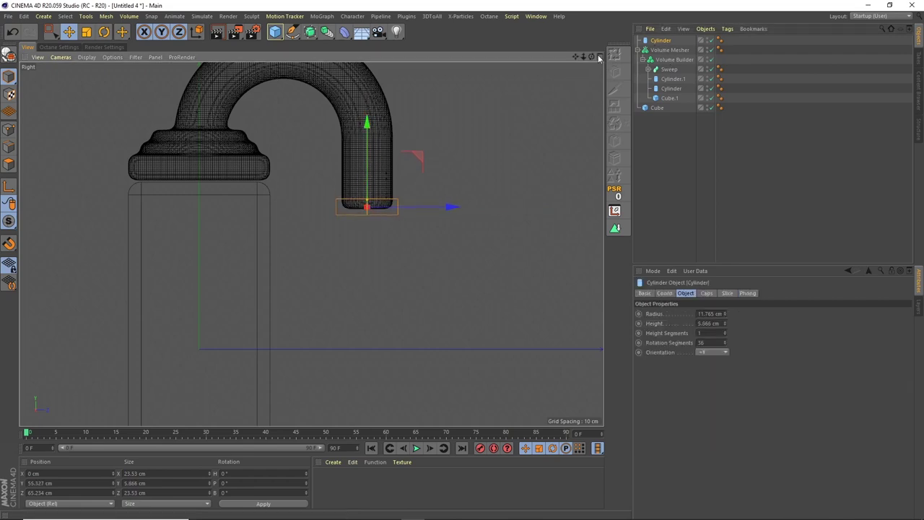
{"action": "scroll", "coordinate": [392, 227], "scroll_direction": "up", "scroll_amount": 8}
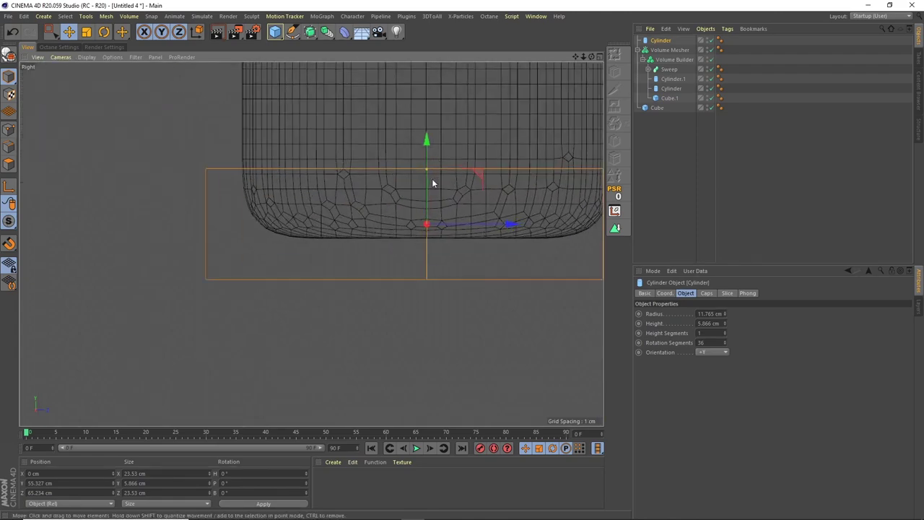
{"action": "scroll", "coordinate": [434, 178], "scroll_direction": "up", "scroll_amount": 5}
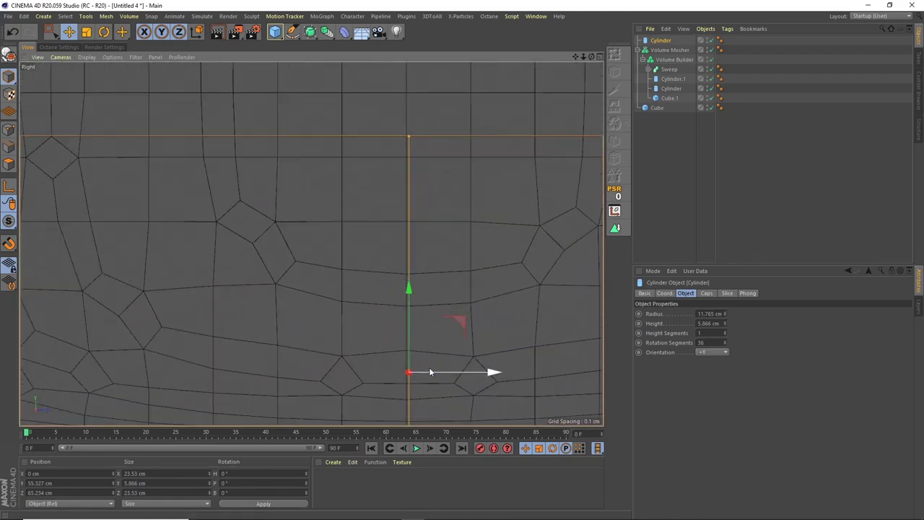
{"action": "left_click_drag", "start_coordinate": [430, 373], "coordinate": [427, 373]}
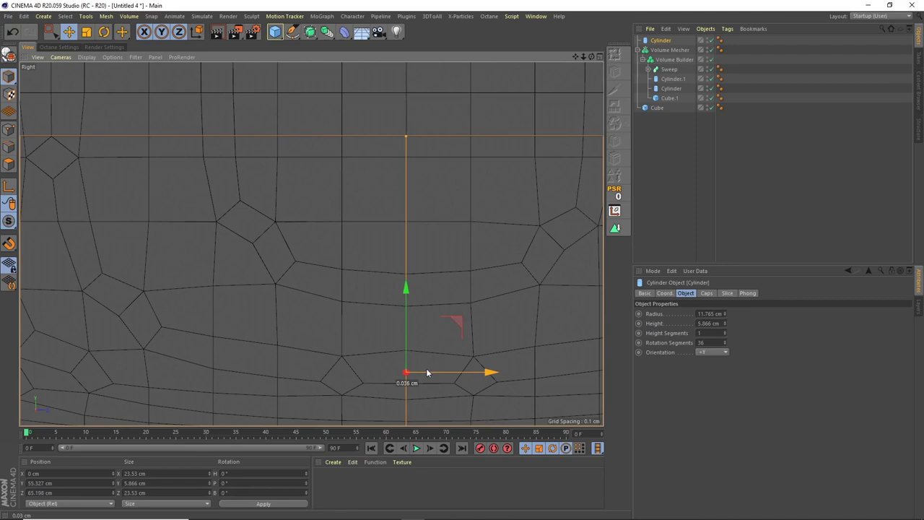
{"action": "scroll", "coordinate": [463, 266], "scroll_direction": "down", "scroll_amount": 5}
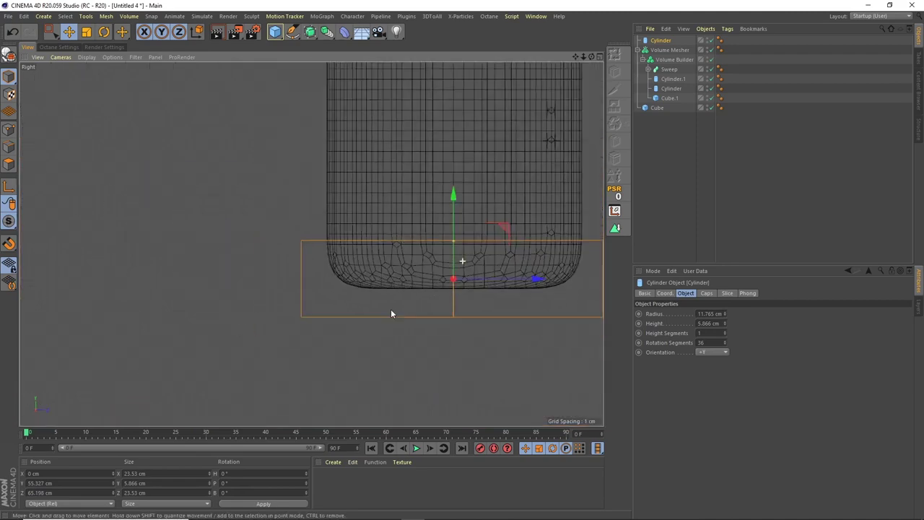
Step: Place the spout-end cylinder inside the Volume Builder and order it below the Smooth Layer in the builder's object list
{"action": "left_click_drag", "start_coordinate": [668, 73], "coordinate": [669, 72]}
{"action": "left_click", "coordinate": [674, 50]}
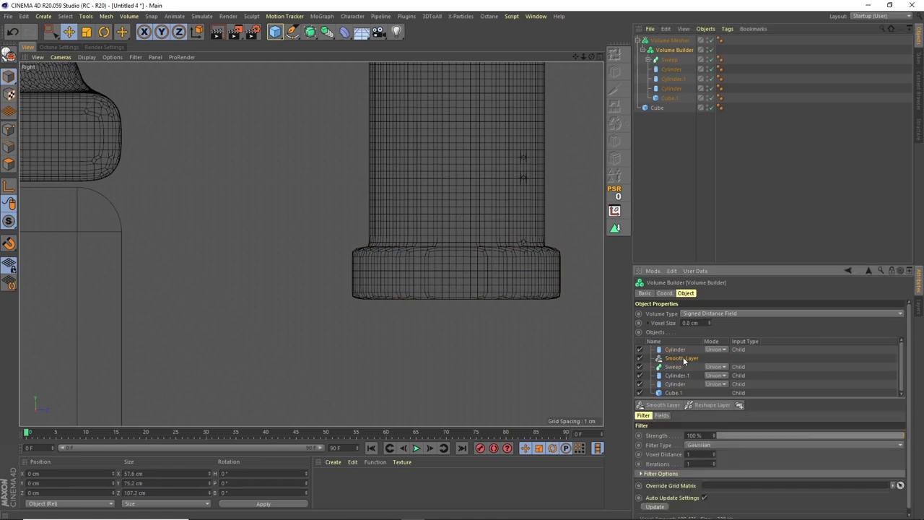
{"action": "left_click_drag", "start_coordinate": [682, 351], "coordinate": [678, 355]}
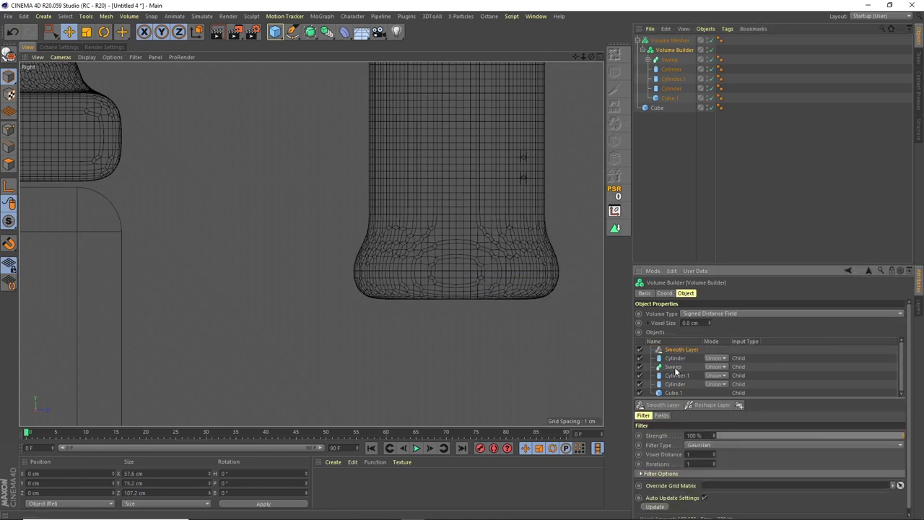
Step: Scale the spout-end cylinder up to about 25.9 cm wide and 9.1 cm high
{"action": "left_click", "coordinate": [672, 69]}
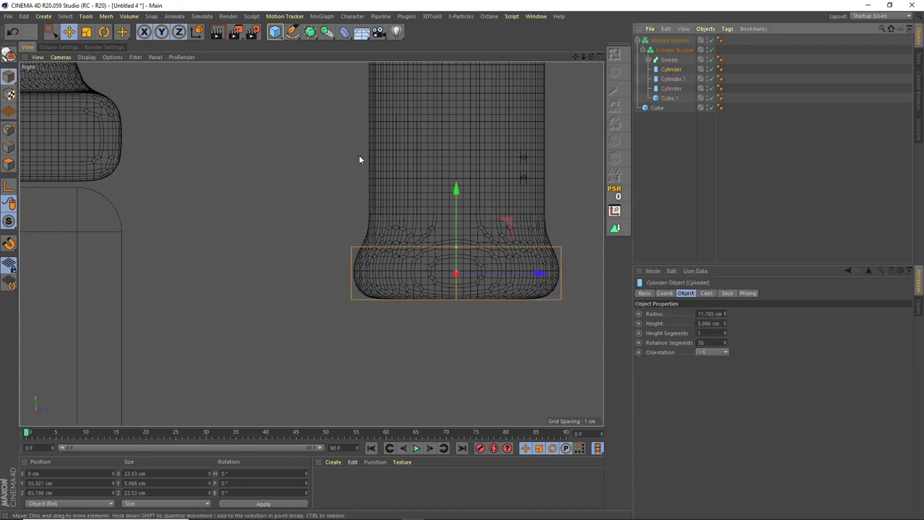
{"action": "key", "text": "t"}
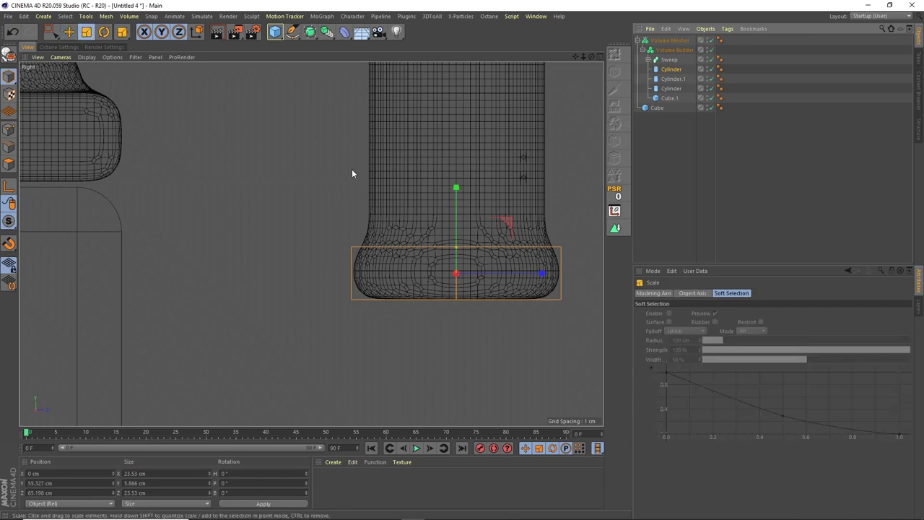
{"action": "left_click_drag", "start_coordinate": [354, 173], "coordinate": [397, 166]}
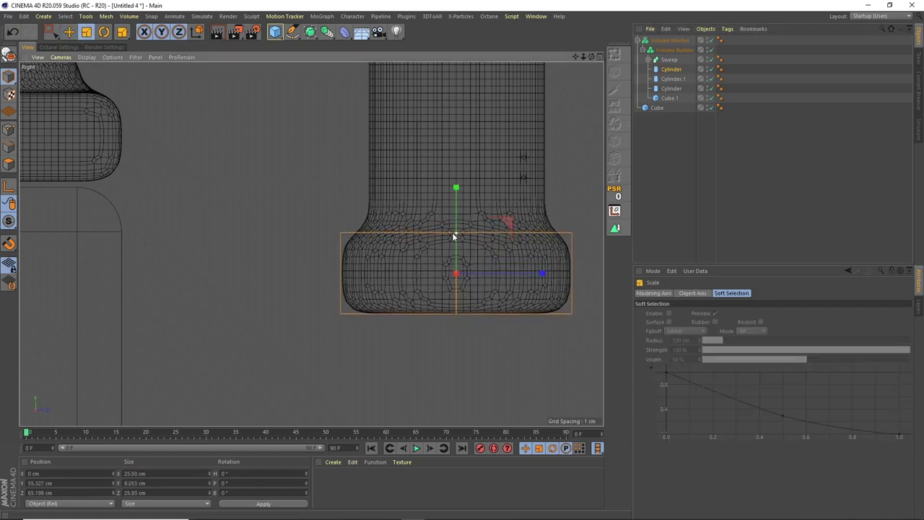
{"action": "left_click", "coordinate": [650, 200]}
Step: Collapse the Volume Mesher's hierarchy and save the project as squashandstretch_v1 in the Squash and Stretch folder, replacing the existing file
{"action": "left_click_drag", "start_coordinate": [584, 55], "coordinate": [524, 114]}
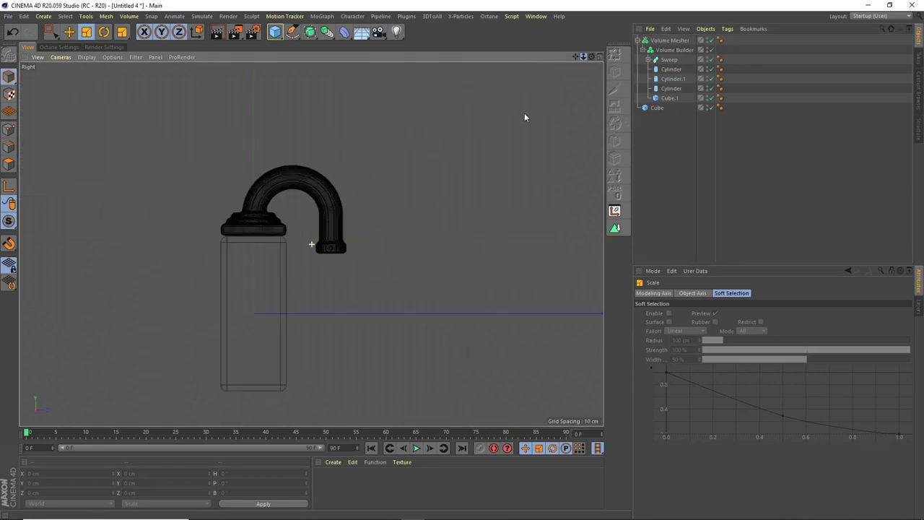
{"action": "left_click", "coordinate": [599, 57]}
{"action": "left_click", "coordinate": [309, 57]}
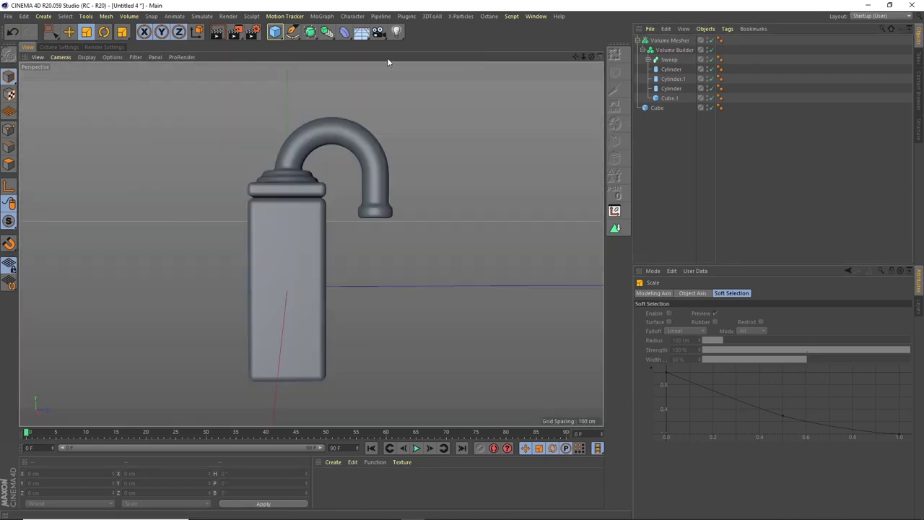
{"action": "left_click_drag", "start_coordinate": [583, 56], "coordinate": [359, 171]}
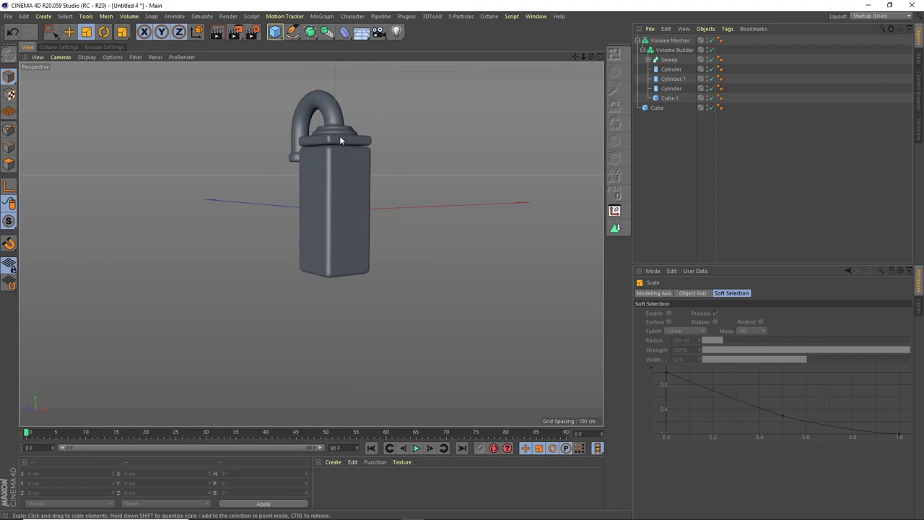
{"action": "left_click_drag", "start_coordinate": [343, 142], "coordinate": [354, 223], "text": "alt"}
{"action": "key", "text": "ctrl+shift+z"}
{"action": "left_click", "coordinate": [640, 40]}
{"action": "left_click", "coordinate": [670, 40]}
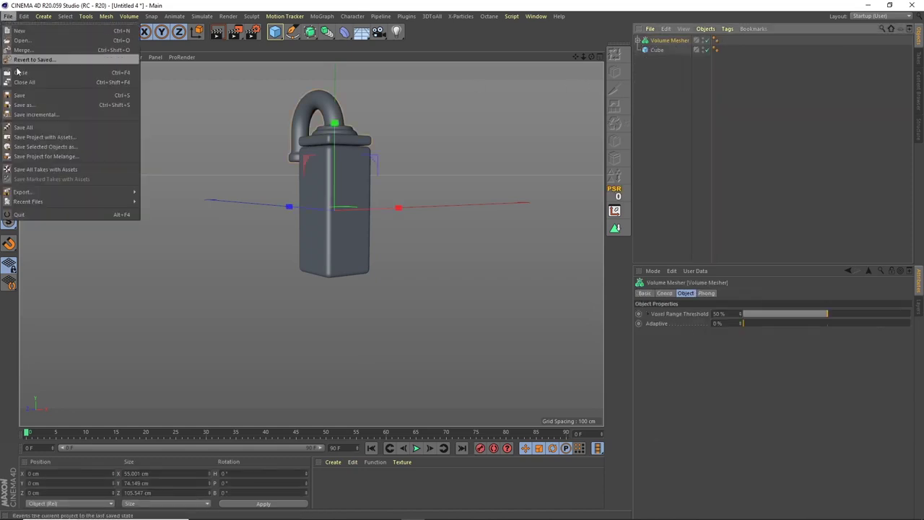
{"action": "left_click", "coordinate": [20, 73]}
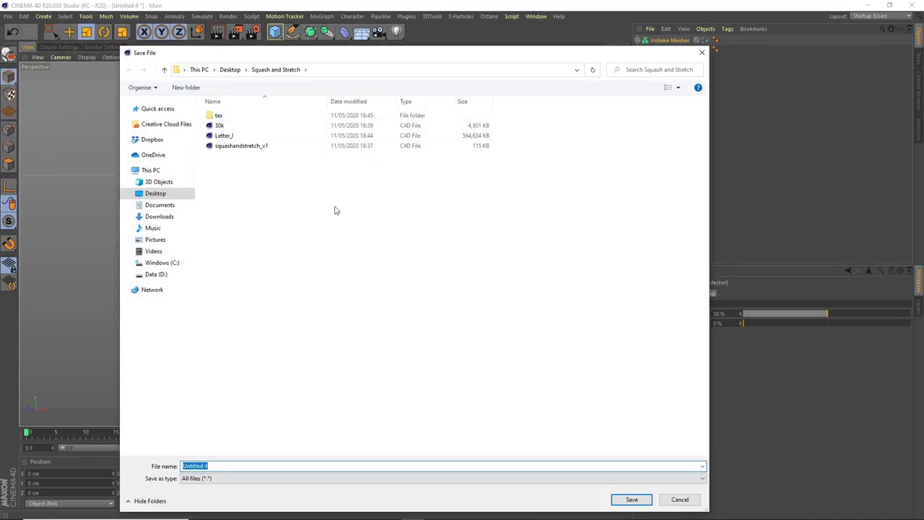
{"action": "left_click", "coordinate": [245, 146]}
{"action": "left_click", "coordinate": [632, 501]}
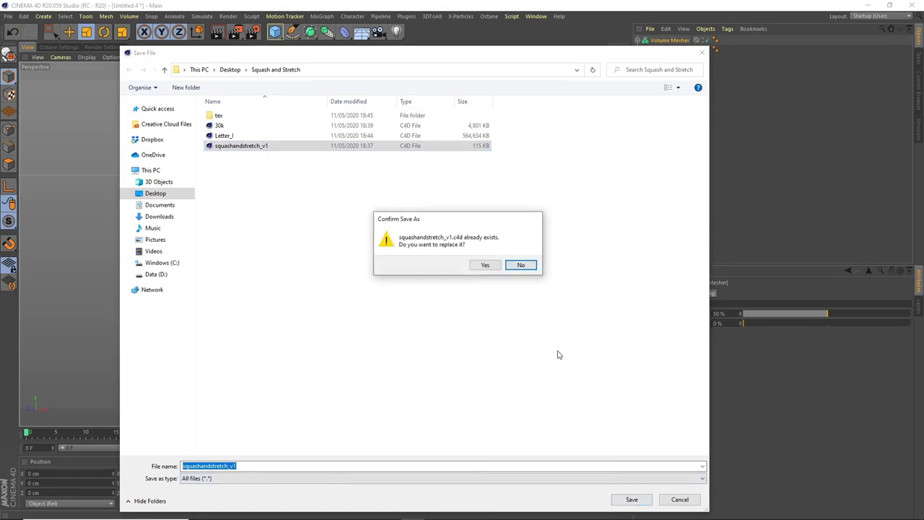
{"action": "left_click", "coordinate": [487, 264]}
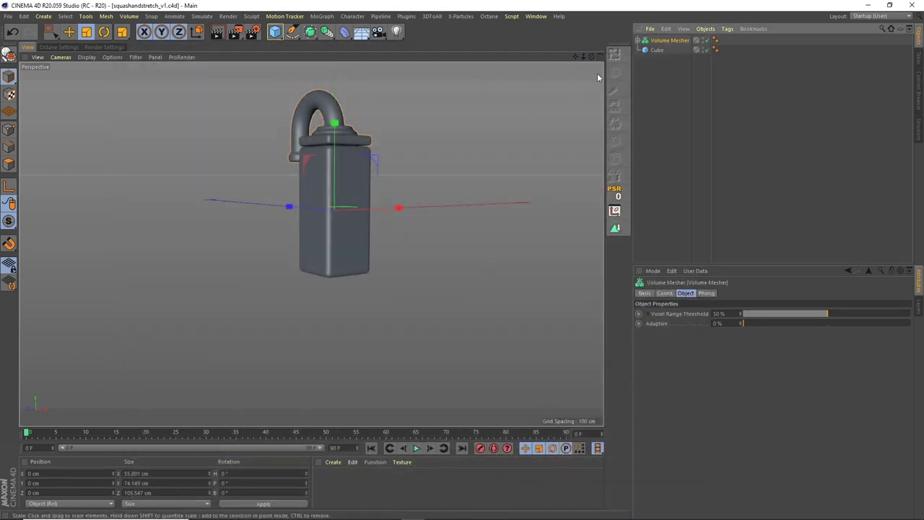
Step: Convert the Volume Mesher into an editable polygon object and rename it Top
{"action": "left_click", "coordinate": [671, 40]}
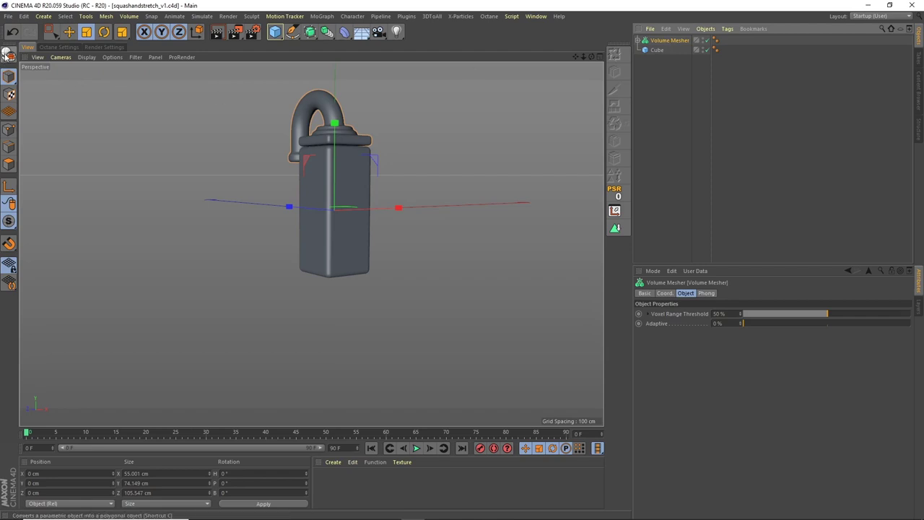
{"action": "left_click", "coordinate": [8, 55]}
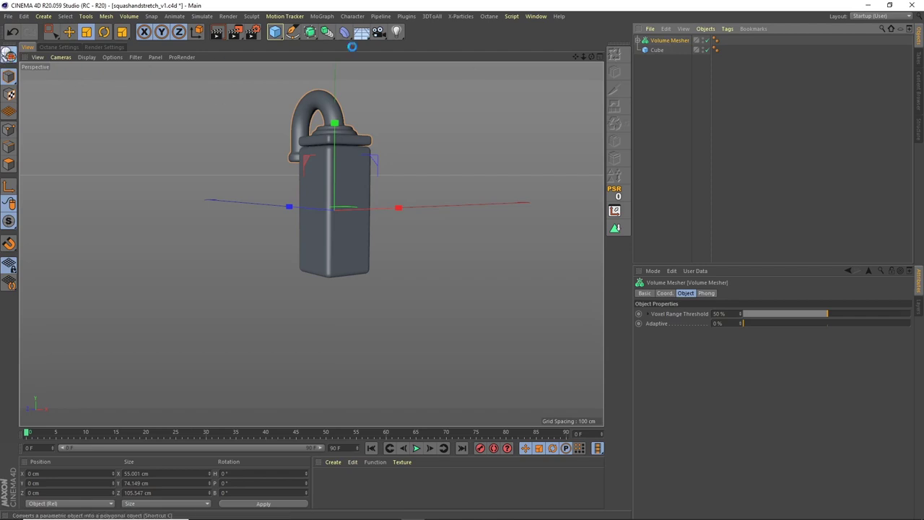
{"action": "double_click", "coordinate": [671, 41]}
{"action": "type", "text": "1op"}
{"action": "key", "text": "Return"}
Step: Lower the Top object about 0.9 cm toward the container body in the Right view
{"action": "mouse_move", "coordinate": [578, 58]}
{"action": "left_mouse_down"}
{"action": "mouse_move", "coordinate": [547, 99]}
{"action": "mouse_move", "coordinate": [373, 187]}
{"action": "mouse_move", "coordinate": [577, 60]}
{"action": "left_mouse_up"}
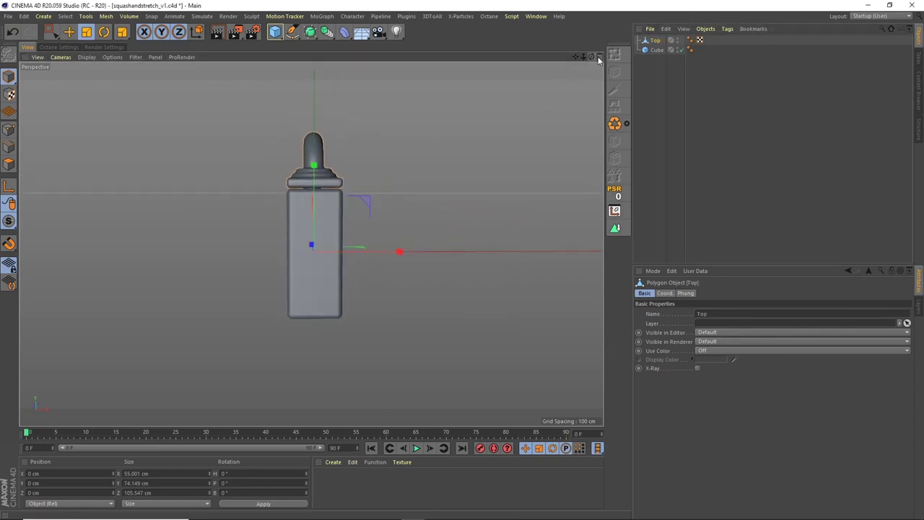
{"action": "middle_click", "coordinate": [537, 273]}
{"action": "middle_click", "coordinate": [291, 253]}
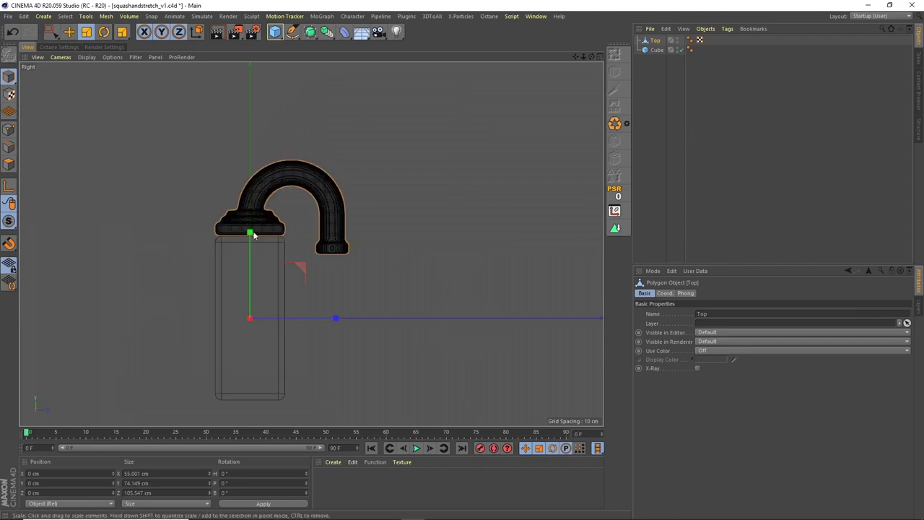
{"action": "scroll", "coordinate": [281, 217], "scroll_direction": "up", "scroll_amount": 10}
{"action": "left_click", "coordinate": [69, 32]}
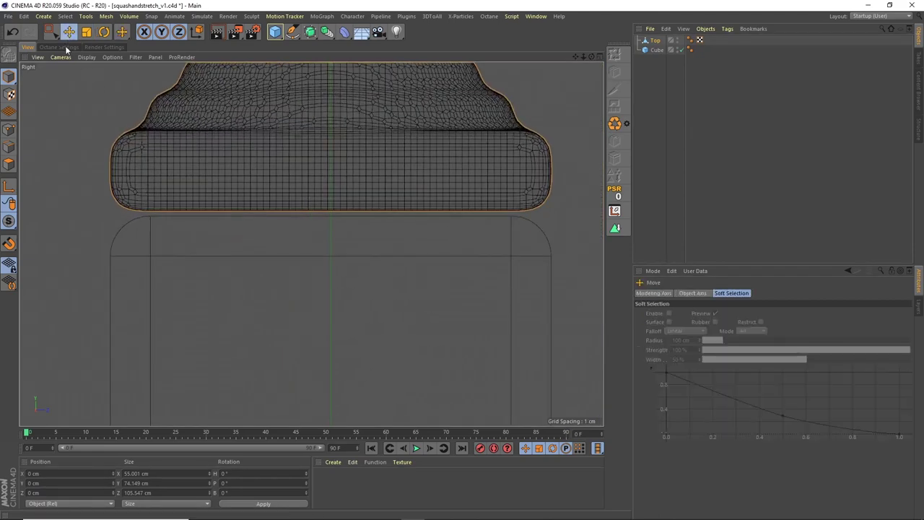
{"action": "left_click_drag", "start_coordinate": [584, 56], "coordinate": [418, 226]}
{"action": "left_click_drag", "start_coordinate": [317, 293], "coordinate": [317, 297]}
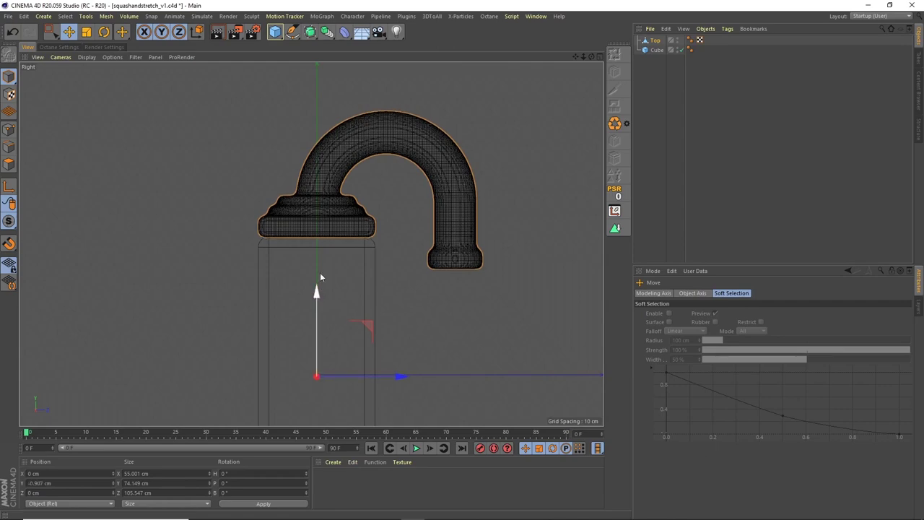
Step: Lock the X and Z axes and adjust Top's height above the body to a Y position of about -0.49 cm
{"action": "scroll", "coordinate": [354, 216], "scroll_direction": "up", "scroll_amount": 8}
{"action": "middle_click_drag", "start_coordinate": [347, 216], "coordinate": [373, 243], "text": "alt"}
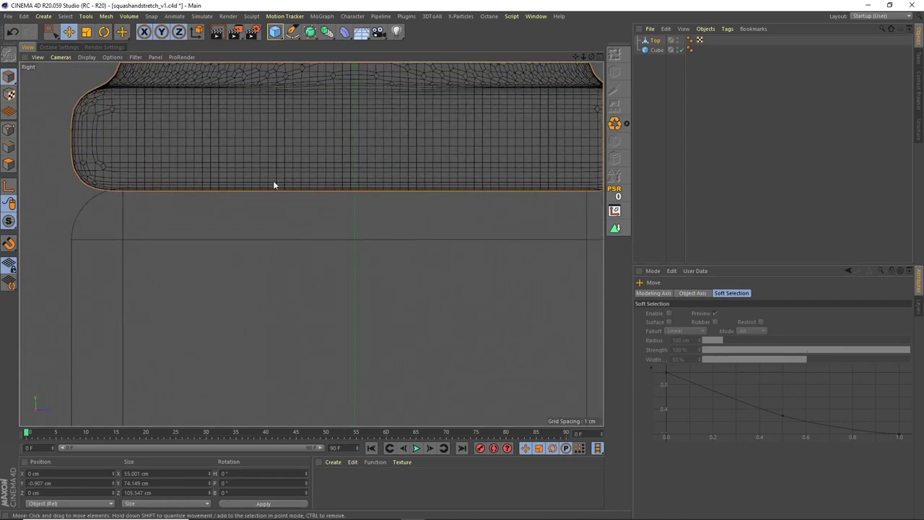
{"action": "left_click", "coordinate": [144, 32]}
{"action": "left_click", "coordinate": [178, 34]}
{"action": "left_click_drag", "start_coordinate": [350, 165], "coordinate": [351, 163]}
{"action": "left_click", "coordinate": [648, 124]}
Step: Return to the Perspective view and duplicate the Top object
{"action": "left_click_drag", "start_coordinate": [585, 57], "coordinate": [535, 103]}
{"action": "left_click", "coordinate": [599, 57]}
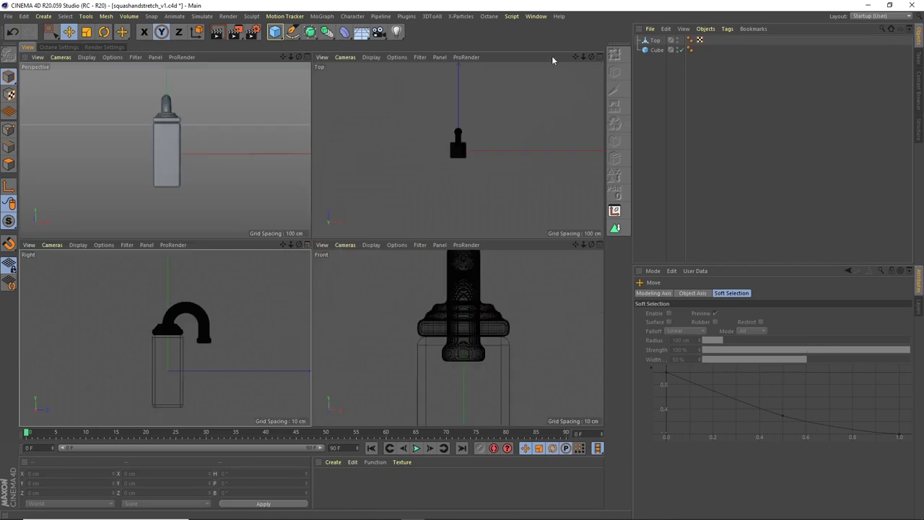
{"action": "left_click", "coordinate": [307, 58]}
{"action": "left_click_drag", "start_coordinate": [304, 137], "coordinate": [311, 239], "text": "alt"}
{"action": "left_click", "coordinate": [657, 41]}
{"action": "key", "text": "ctrl+c"}
{"action": "key", "text": "ctrl+v"}
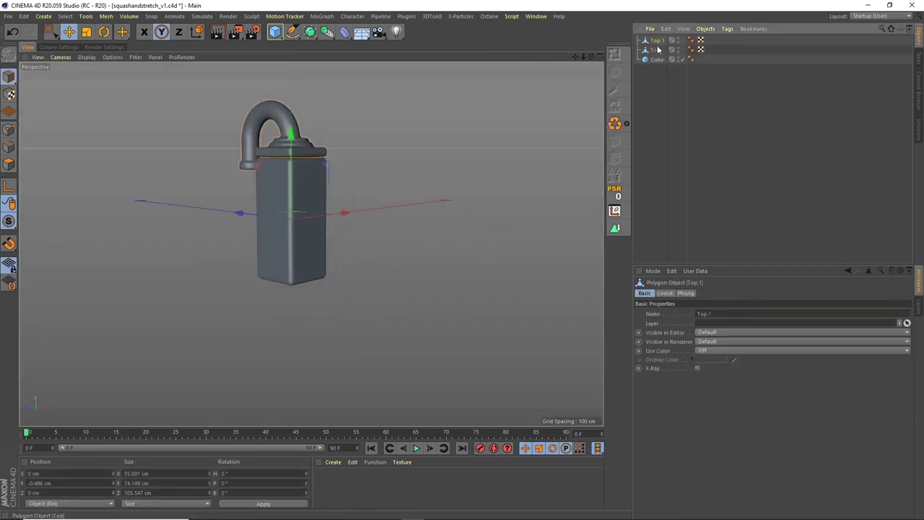
Step: Reorder the duplicated Top object beneath Cube in the hierarchy and rename it Base
{"action": "left_click_drag", "start_coordinate": [655, 44], "coordinate": [660, 66]}
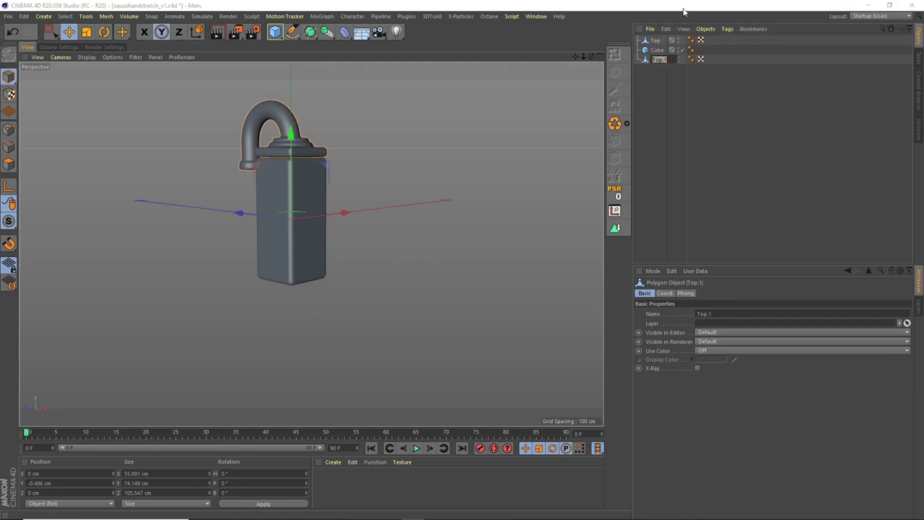
{"action": "key", "text": "Return"}
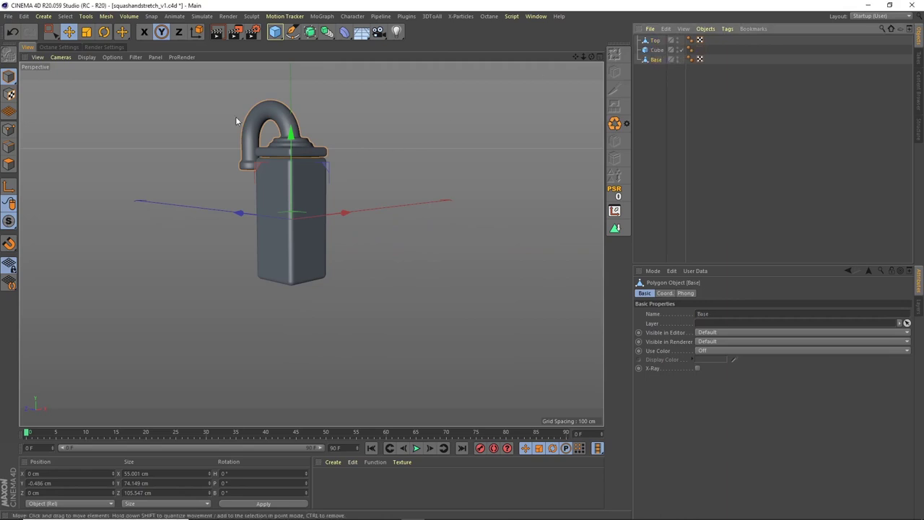
Step: Flip Base upside down by setting its bank rotation to 180°
{"action": "key", "text": "r"}
{"action": "left_click_drag", "start_coordinate": [274, 188], "coordinate": [318, 249]}
{"action": "double_click", "coordinate": [232, 492]}
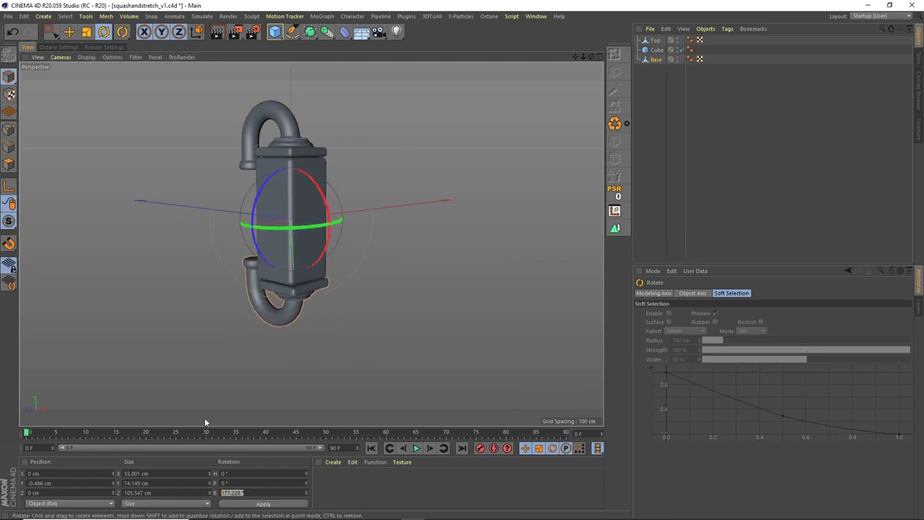
{"action": "type", "text": "180"}
{"action": "key", "text": "Return"}
Step: With the X and Z axes locked, move Base vertically in the Right view to fit closely against the underside of the container body
{"action": "left_click", "coordinate": [592, 56]}
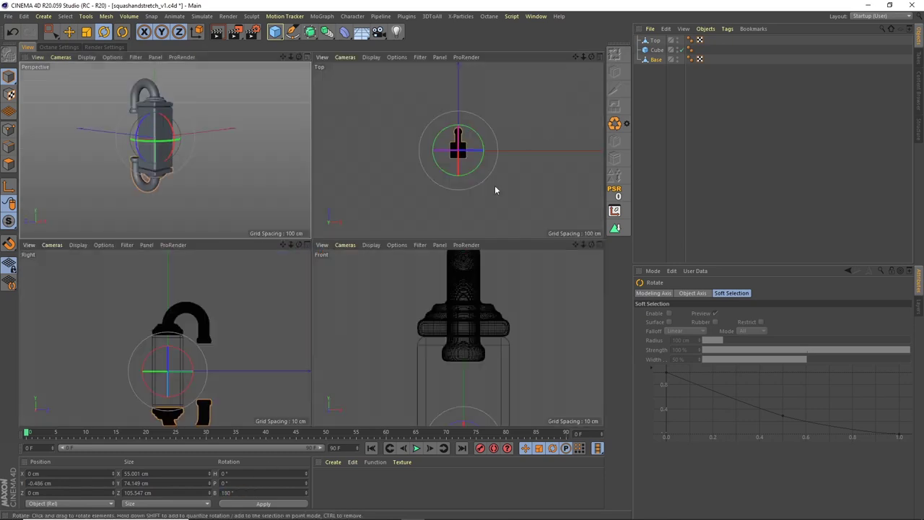
{"action": "left_click", "coordinate": [308, 244]}
{"action": "scroll", "coordinate": [328, 267], "scroll_direction": "up", "scroll_amount": 8}
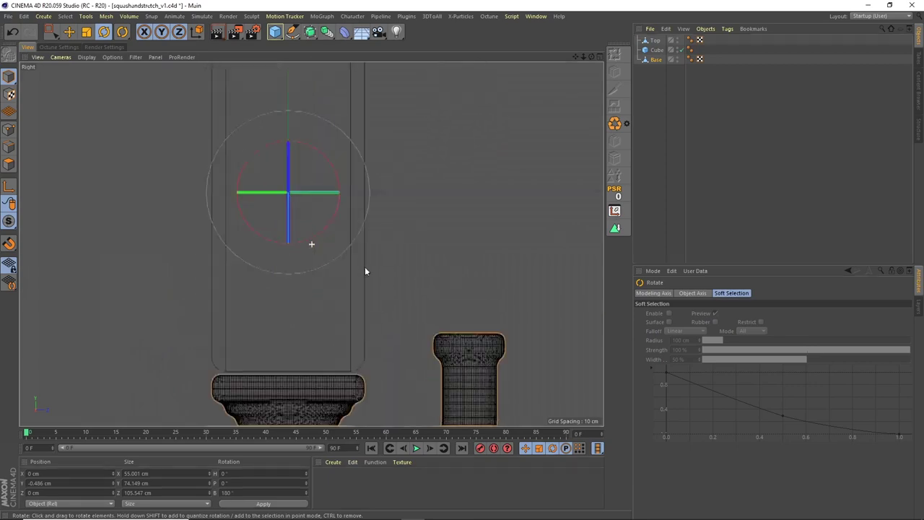
{"action": "key", "text": "e"}
{"action": "key", "text": "x"}
{"action": "key", "text": "z"}
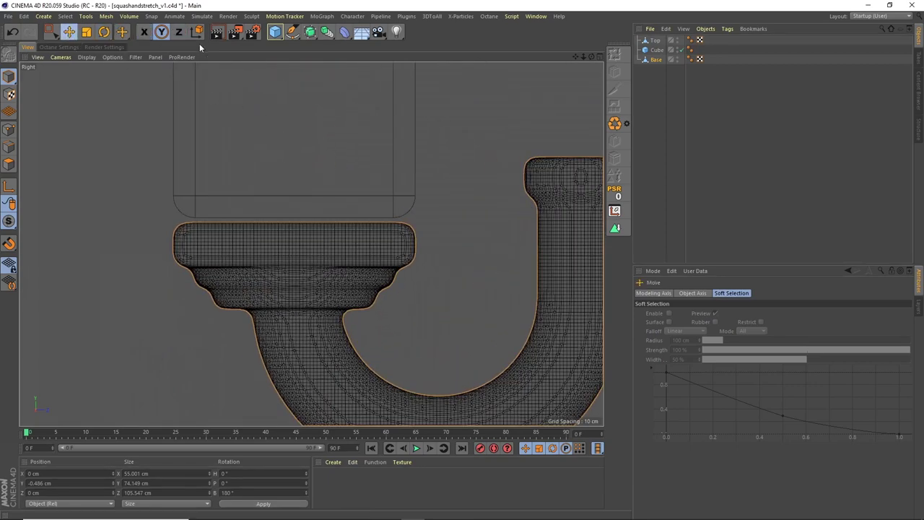
{"action": "key", "text": "o"}
{"action": "scroll", "coordinate": [380, 152], "scroll_direction": "down", "scroll_amount": 1}
{"action": "scroll", "coordinate": [329, 193], "scroll_direction": "up", "scroll_amount": 8}
{"action": "left_click_drag", "start_coordinate": [284, 194], "coordinate": [282, 191]}
{"action": "left_click", "coordinate": [659, 127]}
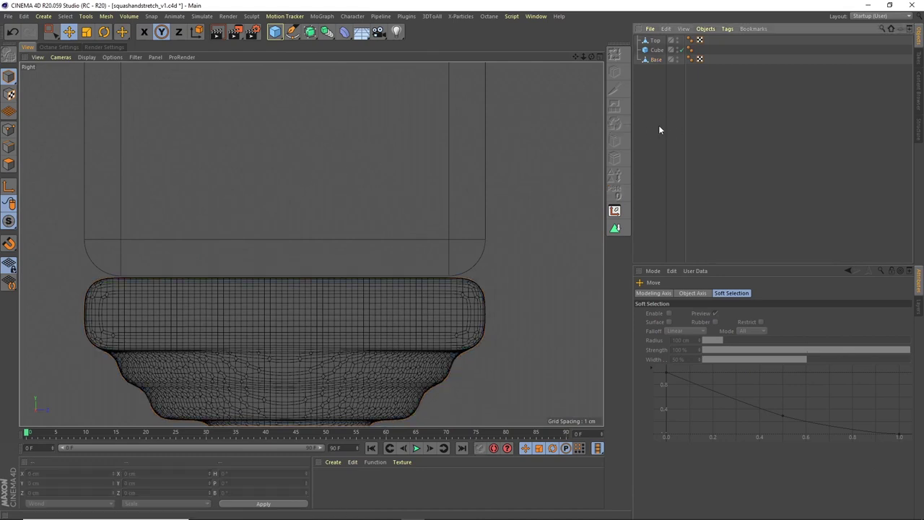
{"action": "left_click", "coordinate": [592, 56]}
{"action": "left_click", "coordinate": [306, 56]}
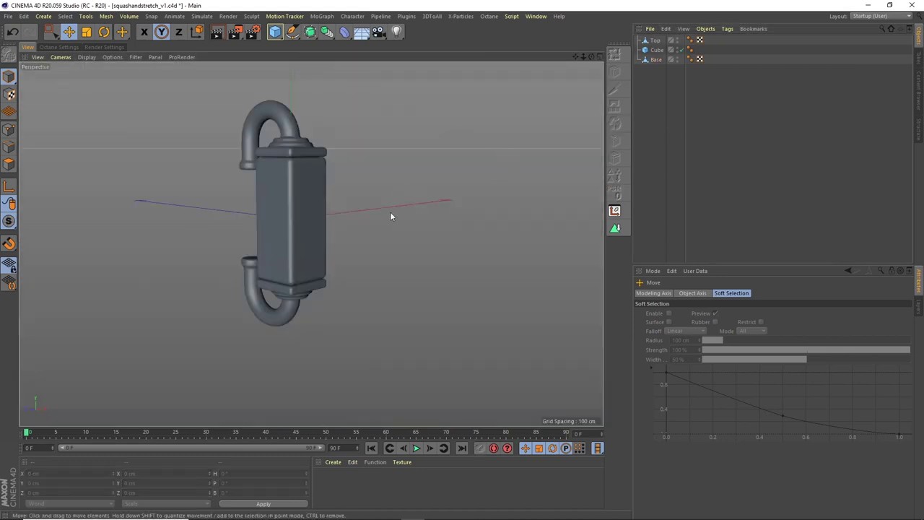
Step: Add a Cylinder primitive in the Right view with both curved spouts in frame
{"action": "middle_click", "coordinate": [599, 73]}
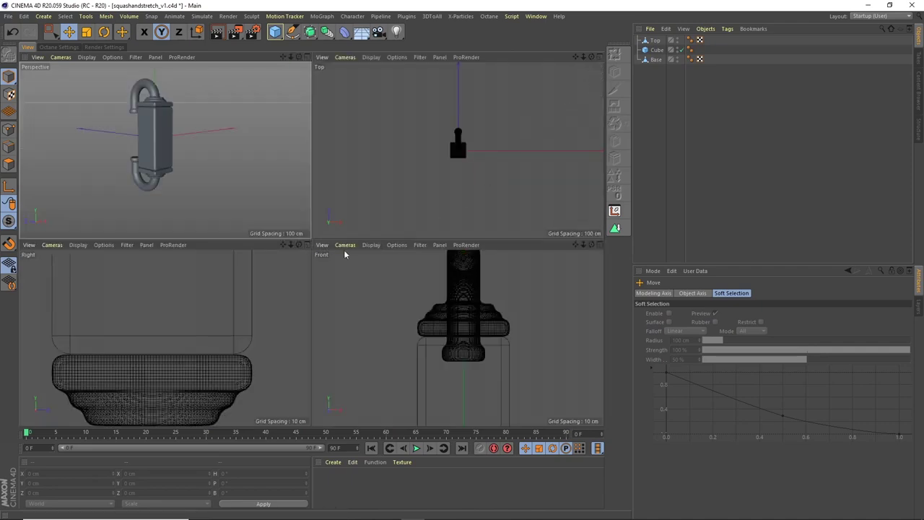
{"action": "left_click", "coordinate": [306, 245]}
{"action": "scroll", "coordinate": [536, 91], "scroll_direction": "down", "scroll_amount": 5}
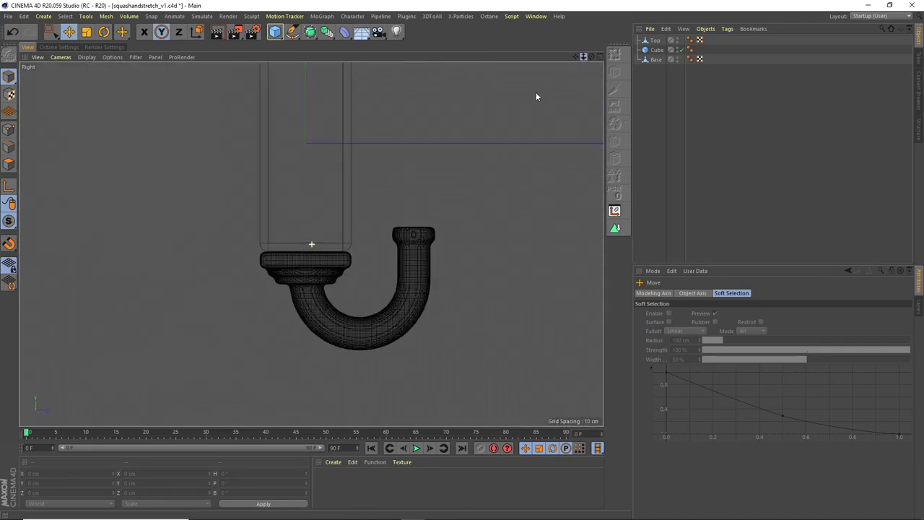
{"action": "middle_click_drag", "start_coordinate": [536, 91], "coordinate": [478, 235], "text": "alt"}
{"action": "scroll", "coordinate": [478, 240], "scroll_direction": "down", "scroll_amount": 4}
{"action": "scroll", "coordinate": [405, 166], "scroll_direction": "up", "scroll_amount": 3}
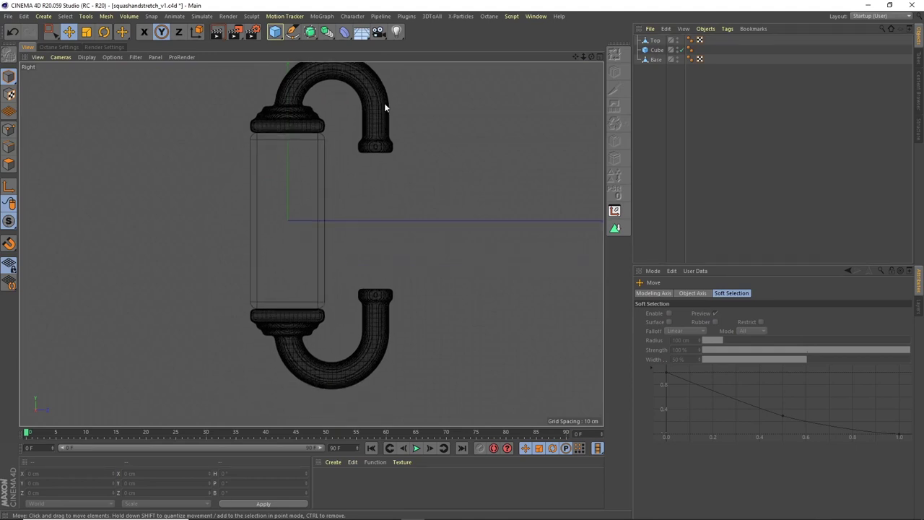
{"action": "left_click", "coordinate": [275, 31]}
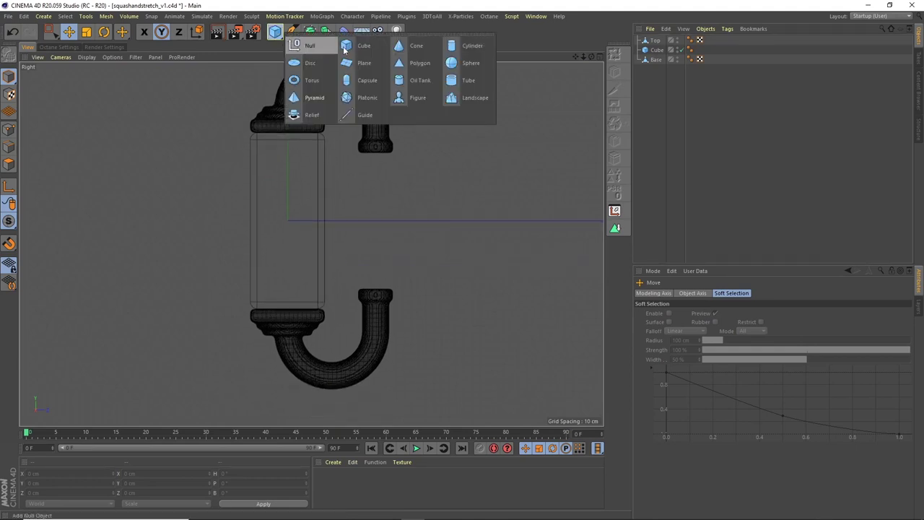
{"action": "left_click", "coordinate": [452, 48]}
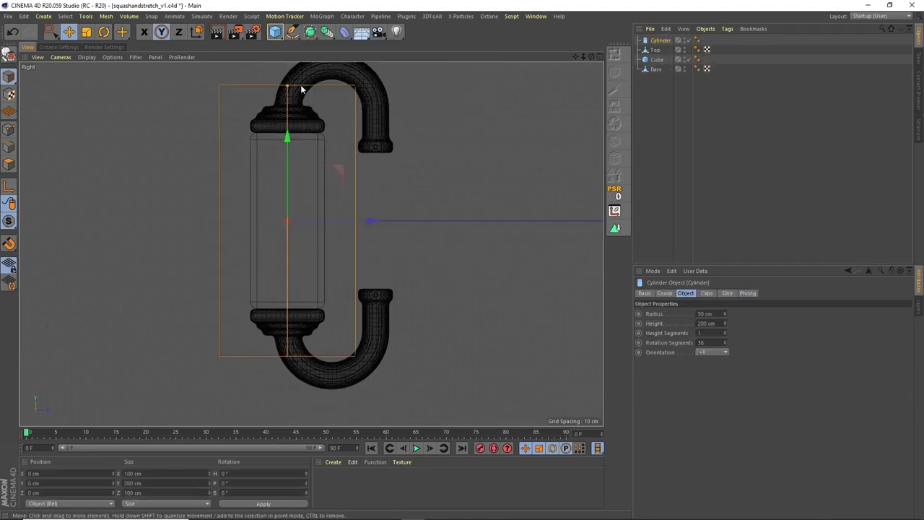
Step: Scale the cylinder down and position it as a straight pipe joining the open ends of the upper and lower spouts
{"action": "left_click", "coordinate": [86, 31]}
{"action": "left_click_drag", "start_coordinate": [318, 184], "coordinate": [158, 267]}
{"action": "key", "text": "e"}
{"action": "left_click", "coordinate": [144, 31]}
{"action": "left_click_drag", "start_coordinate": [317, 223], "coordinate": [378, 153]}
{"action": "left_click_drag", "start_coordinate": [419, 218], "coordinate": [421, 219]}
{"action": "left_click", "coordinate": [647, 186]}
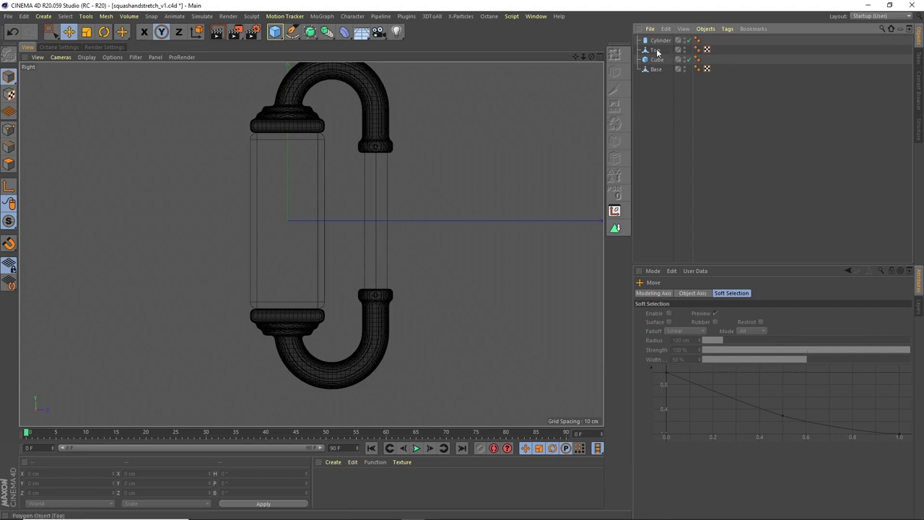
Step: Return to the Perspective view and add a Squash & Stretch deformer
{"action": "left_click", "coordinate": [599, 56]}
{"action": "left_click", "coordinate": [306, 57]}
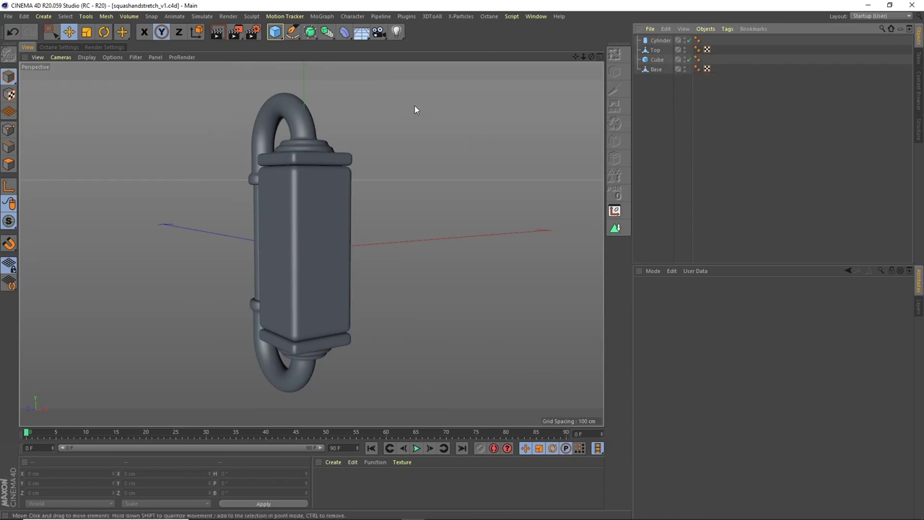
{"action": "left_click", "coordinate": [344, 32]}
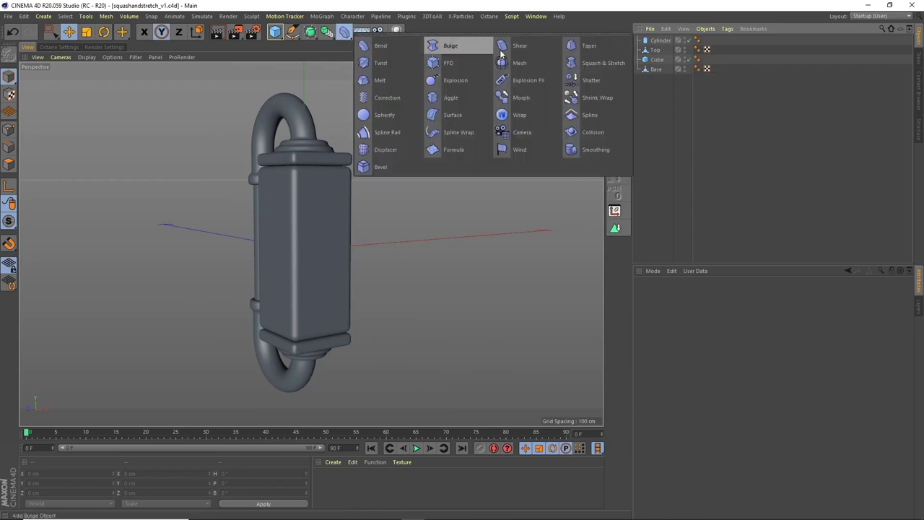
{"action": "left_click", "coordinate": [601, 64]}
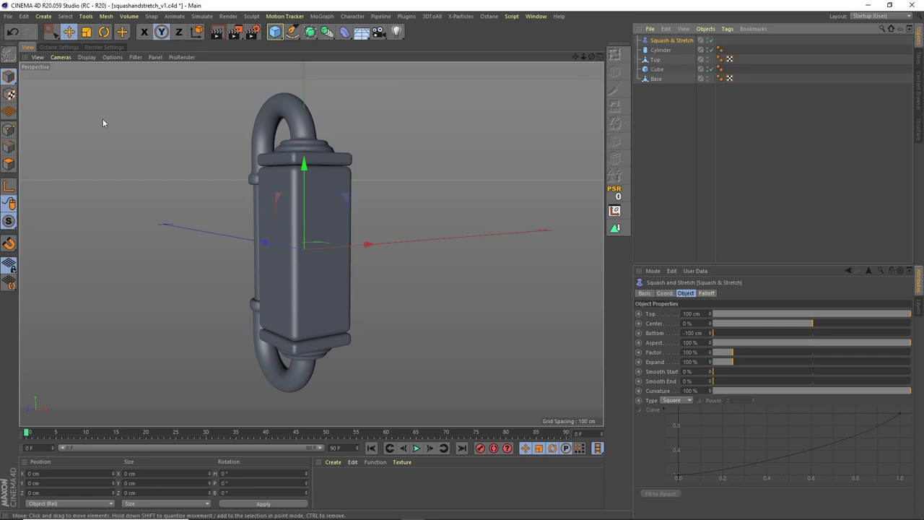
Step: Set the render output to 1000 x 1250 pixels with a frame rate of 25
{"action": "left_click", "coordinate": [252, 31]}
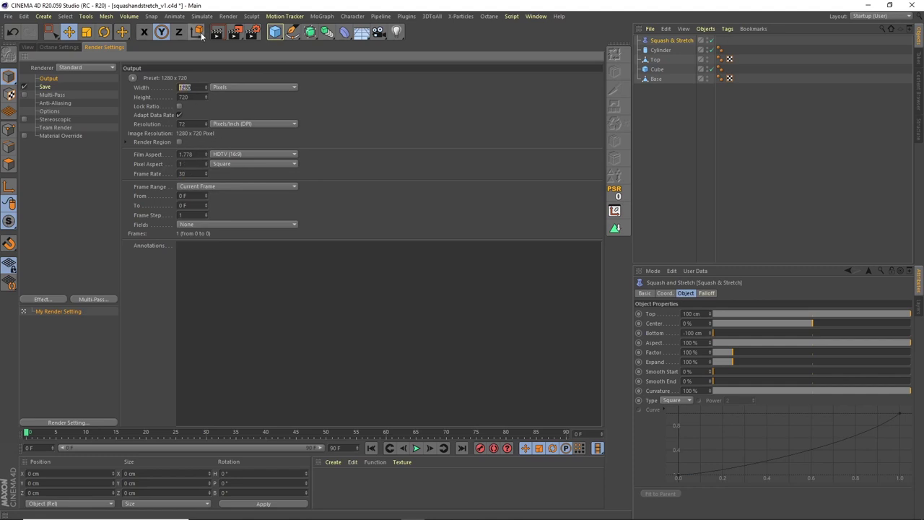
{"action": "type", "text": "1000"}
{"action": "key", "text": "Tab"}
{"action": "type", "text": "125"}
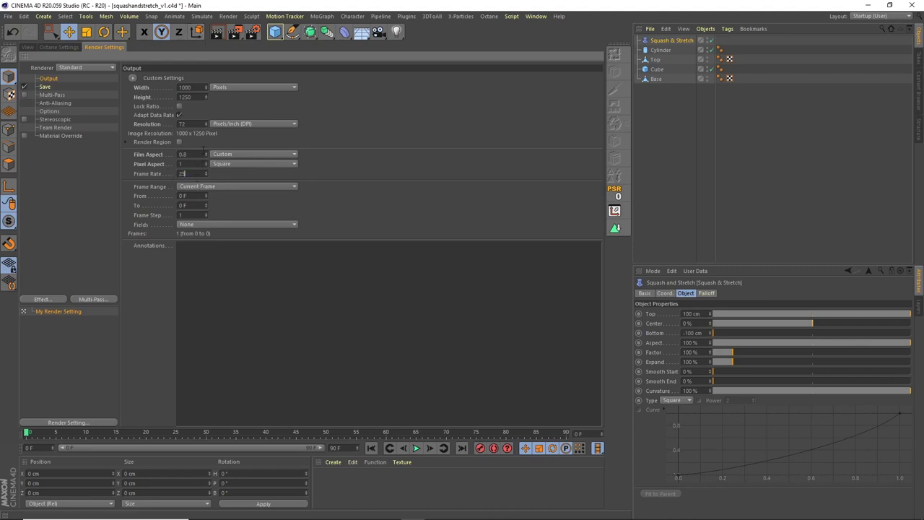
{"action": "left_click", "coordinate": [27, 47]}
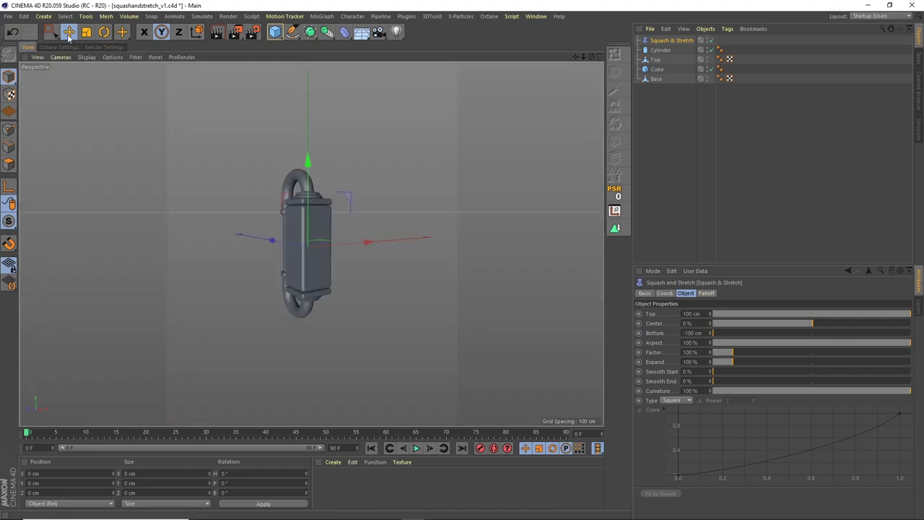
Step: Set the project to 25 FPS with a maximum time and preview maximum time of 100 frames
{"action": "left_click", "coordinate": [24, 16]}
{"action": "left_click", "coordinate": [43, 139]}
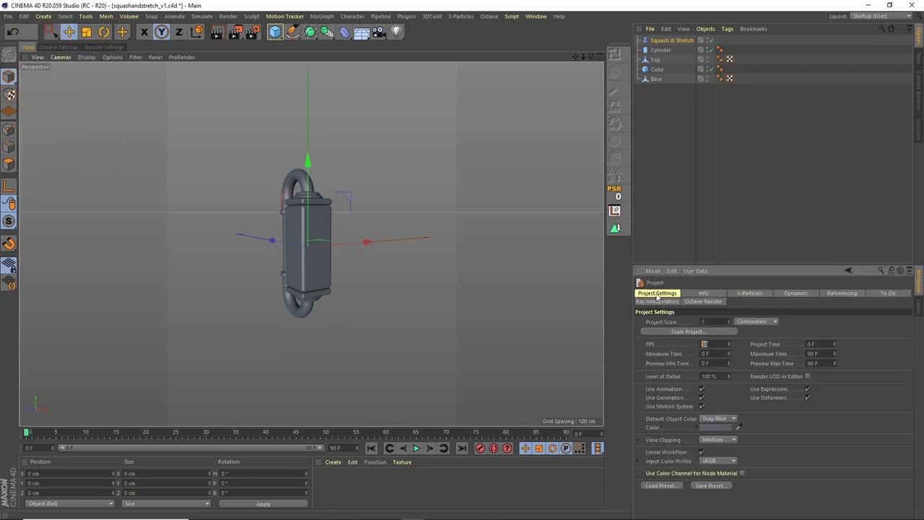
{"action": "type", "text": "25"}
{"action": "key", "text": "Tab"}
{"action": "key", "text": "Tab"}
{"action": "key", "text": "Tab"}
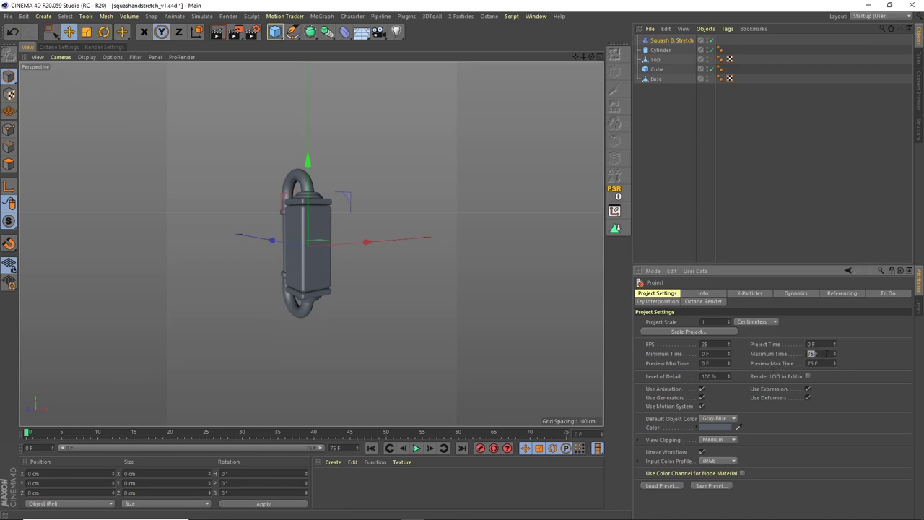
{"action": "type", "text": "100"}
{"action": "key", "text": "Tab"}
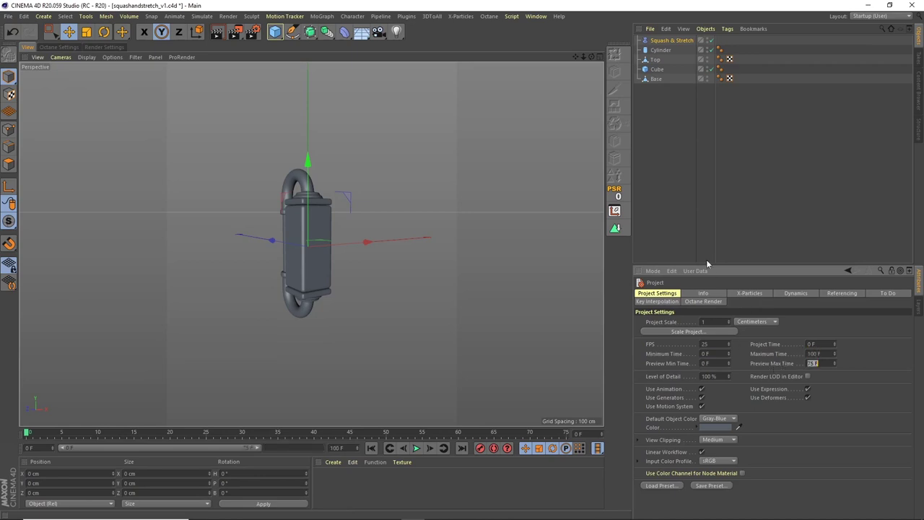
Step: Frame the container closely in the Perspective view, add a camera and look through it
{"action": "left_click_drag", "start_coordinate": [352, 248], "coordinate": [313, 243], "text": "alt"}
{"action": "right_click_drag", "start_coordinate": [314, 243], "coordinate": [337, 219], "text": "alt"}
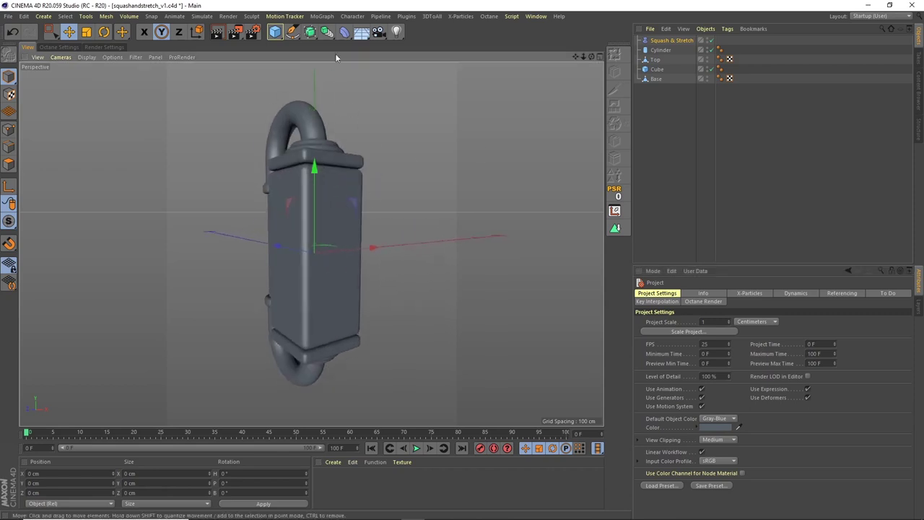
{"action": "left_click", "coordinate": [378, 32]}
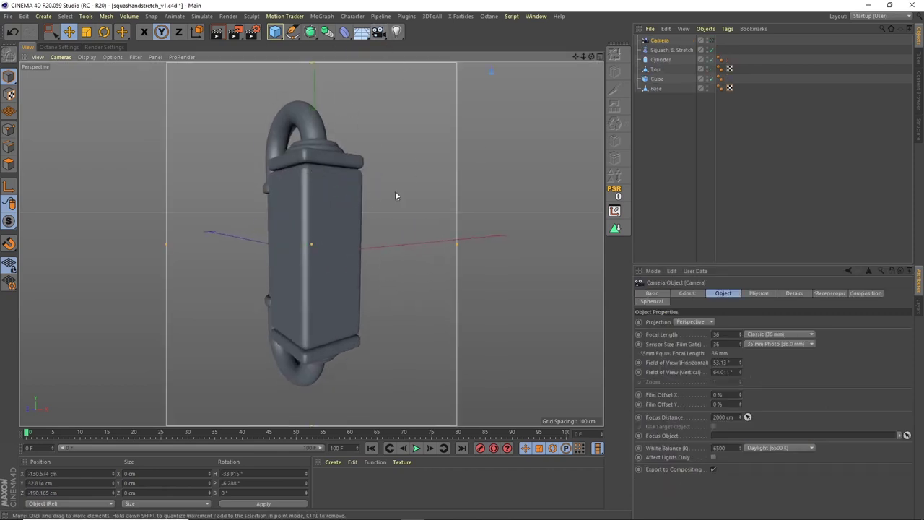
{"action": "left_click", "coordinate": [711, 41]}
Step: Set the camera's focal length to Tele (135 mm) and reframe the whole container from slightly above
{"action": "left_click", "coordinate": [773, 334]}
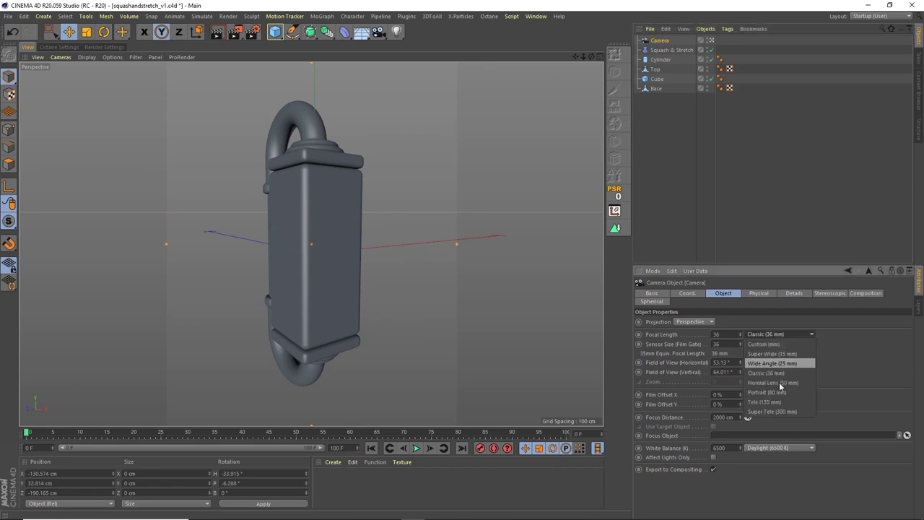
{"action": "left_click", "coordinate": [778, 401]}
{"action": "left_click_drag", "start_coordinate": [584, 58], "coordinate": [341, 247]}
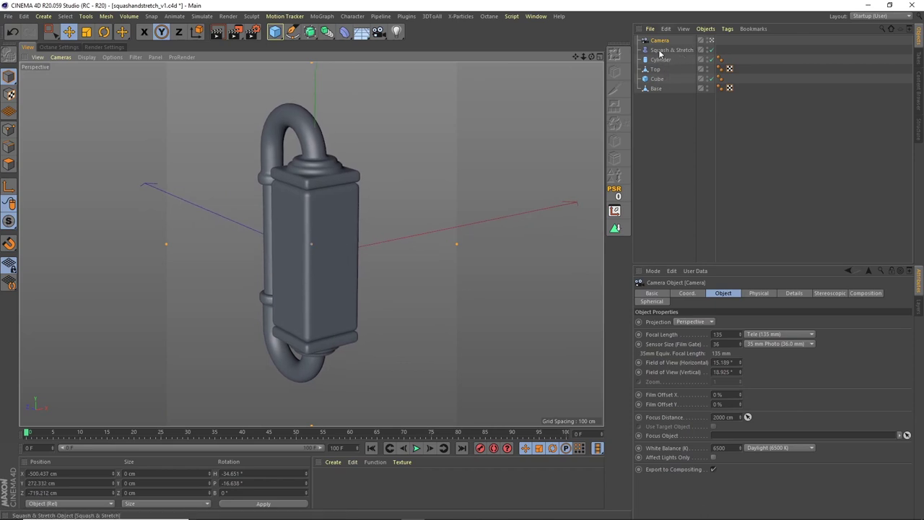
Step: Fit the Squash & Stretch deformer to Cube as its child and shift it to an X position of about -58 cm
{"action": "left_click_drag", "start_coordinate": [659, 52], "coordinate": [664, 81]}
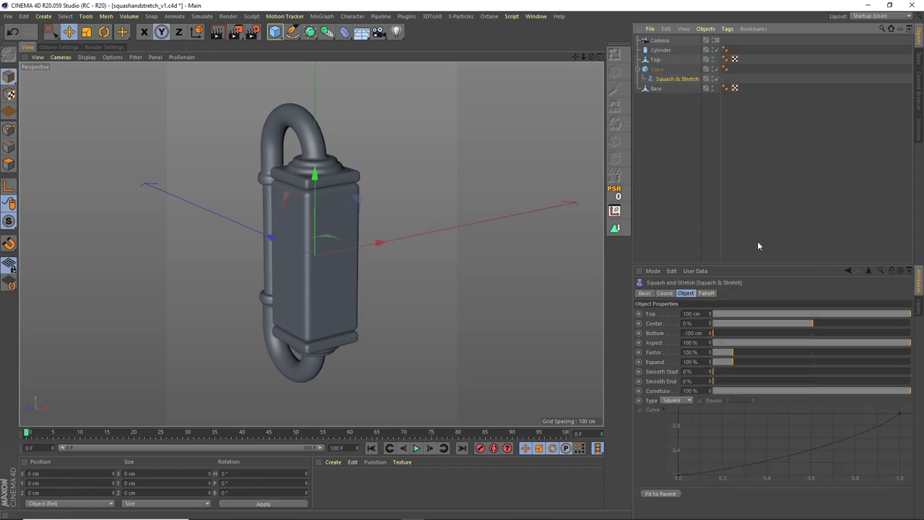
{"action": "left_click", "coordinate": [662, 494]}
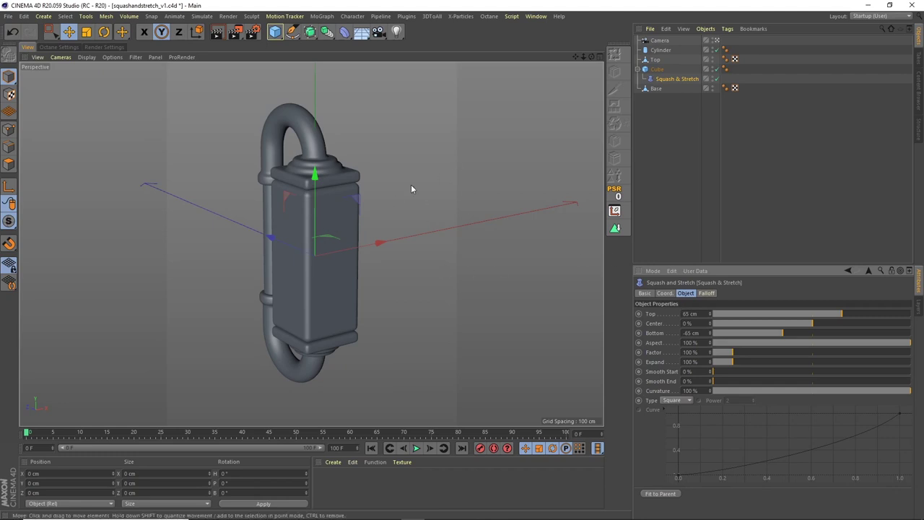
{"action": "left_click_drag", "start_coordinate": [377, 243], "coordinate": [317, 263]}
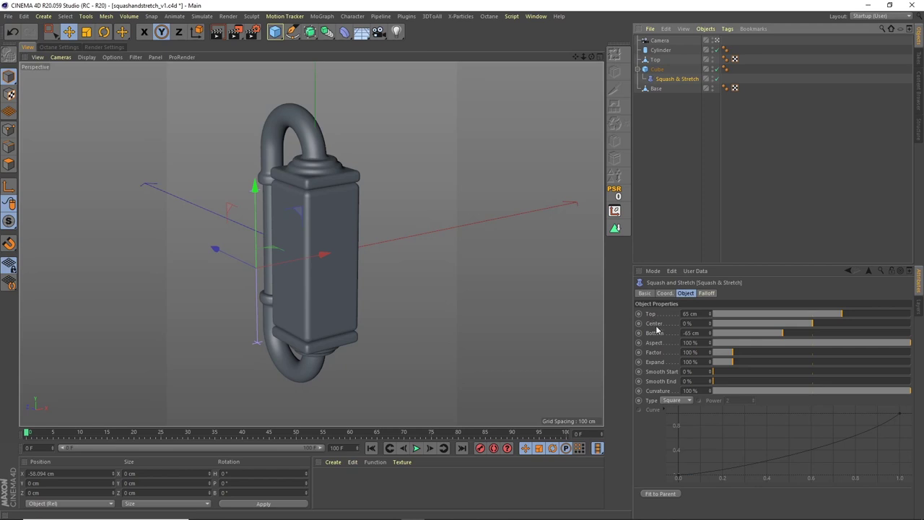
Step: Try different Top and Bottom limits on the Squash & Stretch deformer and undo them
{"action": "mouse_move", "coordinate": [841, 315]}
{"action": "left_mouse_down"}
{"action": "mouse_move", "coordinate": [887, 299]}
{"action": "mouse_move", "coordinate": [837, 309]}
{"action": "left_mouse_up"}
{"action": "mouse_move", "coordinate": [783, 336]}
{"action": "left_mouse_down"}
{"action": "mouse_move", "coordinate": [838, 332]}
{"action": "mouse_move", "coordinate": [793, 326]}
{"action": "left_mouse_up"}
{"action": "key", "text": "ctrl+z"}
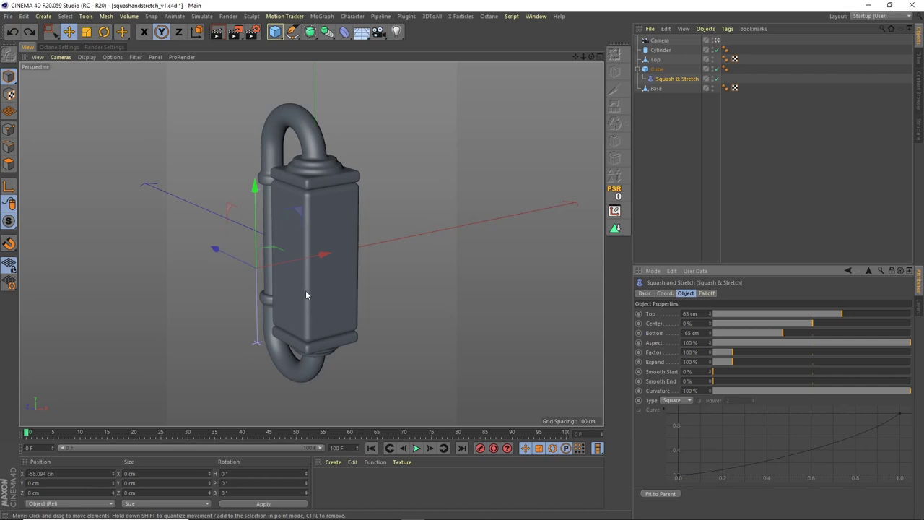
{"action": "mouse_move", "coordinate": [783, 331]}
{"action": "left_mouse_down"}
{"action": "mouse_move", "coordinate": [770, 329]}
{"action": "mouse_move", "coordinate": [794, 327]}
{"action": "mouse_move", "coordinate": [787, 323]}
{"action": "left_mouse_up"}
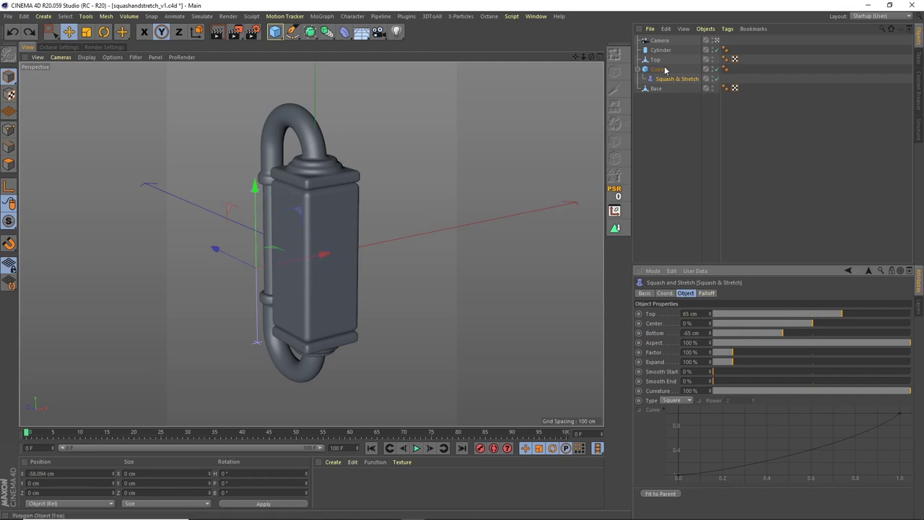
Step: Hide the Top and Base objects in the editor and renderer
{"action": "left_click", "coordinate": [714, 49]}
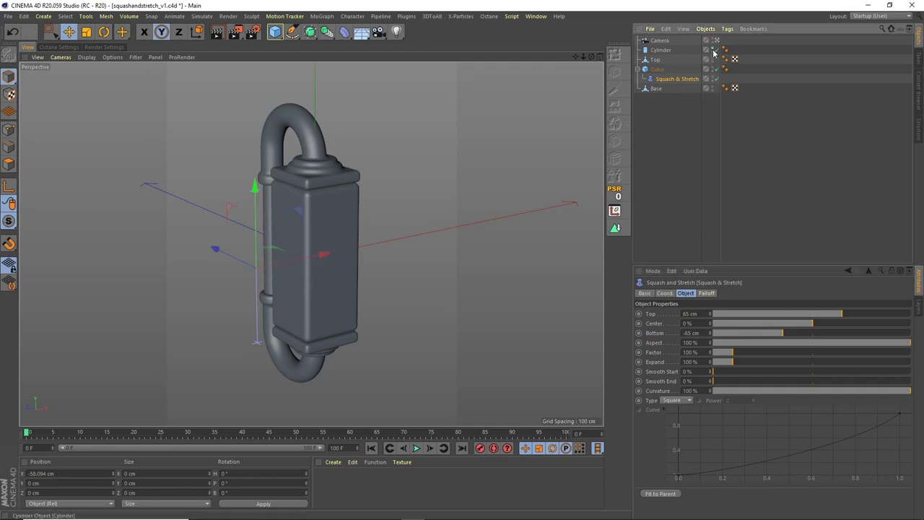
{"action": "left_click", "coordinate": [713, 57]}
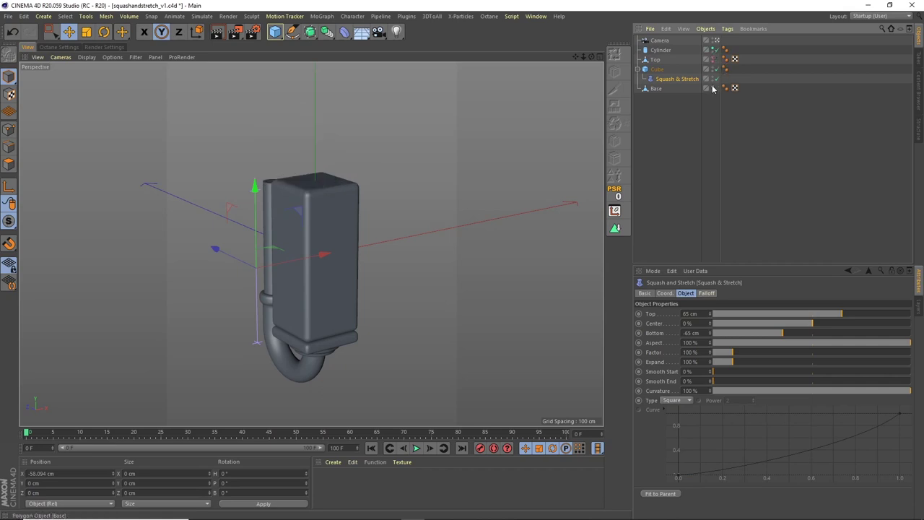
{"action": "left_click", "coordinate": [712, 88]}
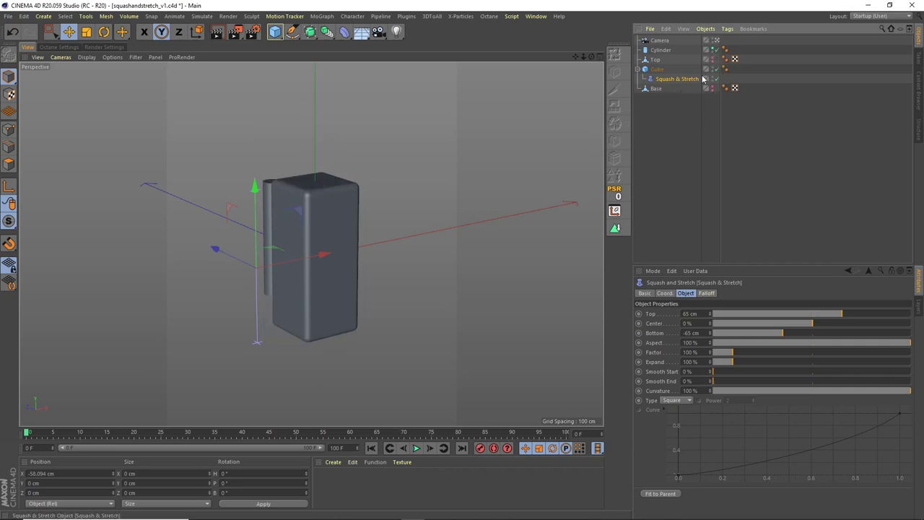
Step: Hide the Cylinder object and fit the Squash & Stretch deformer back to its parent Cube
{"action": "left_click", "coordinate": [713, 48]}
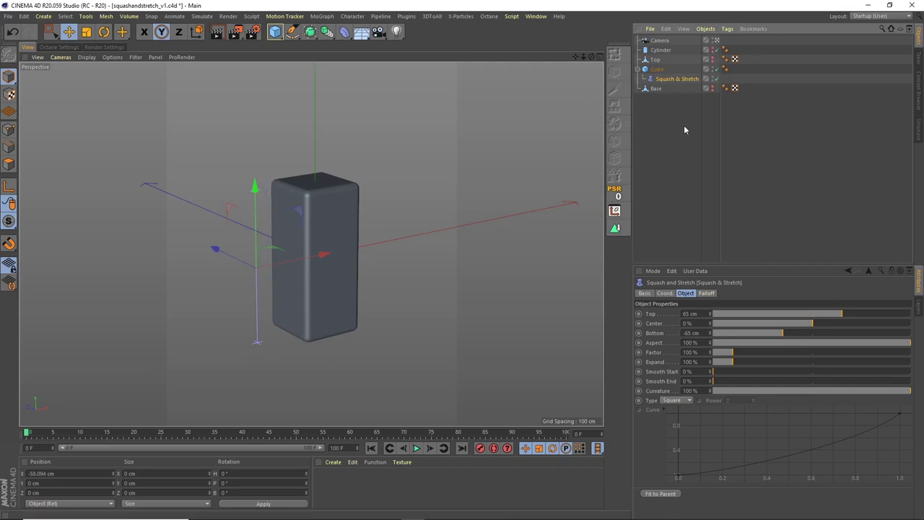
{"action": "left_click", "coordinate": [666, 494]}
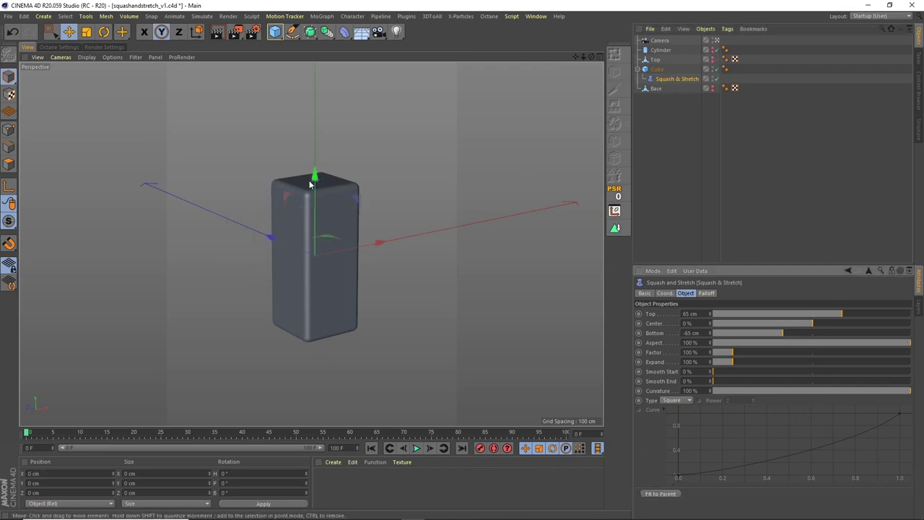
{"action": "left_click", "coordinate": [656, 160]}
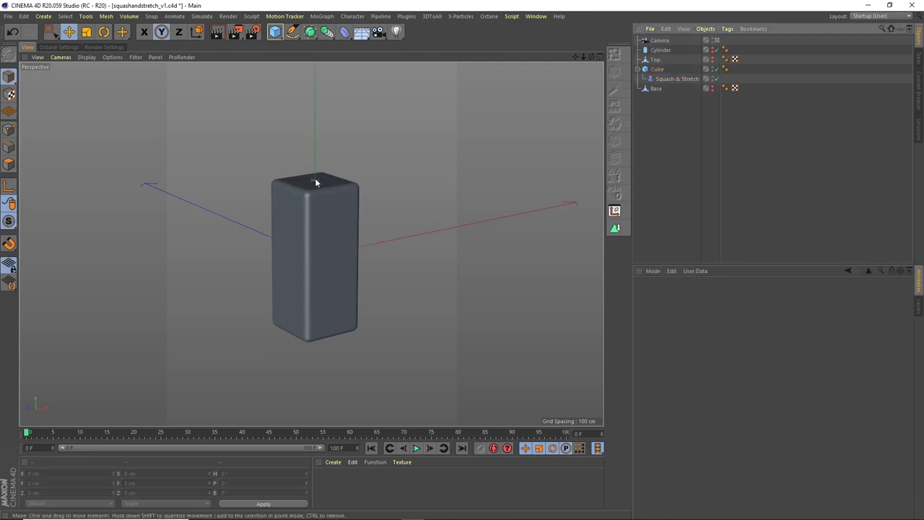
Step: Try a Factor of 200% on the Squash & Stretch deformer and return it to 100%
{"action": "left_click", "coordinate": [672, 79]}
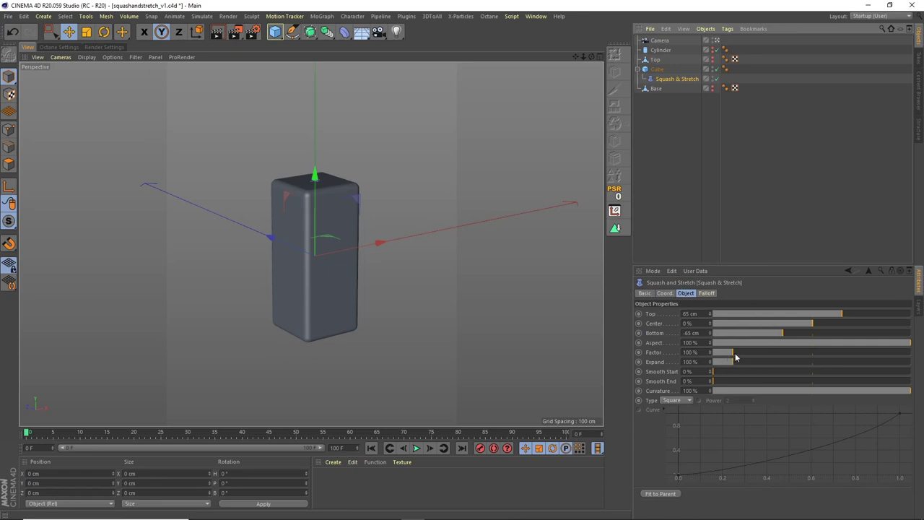
{"action": "left_click_drag", "start_coordinate": [735, 356], "coordinate": [754, 351]}
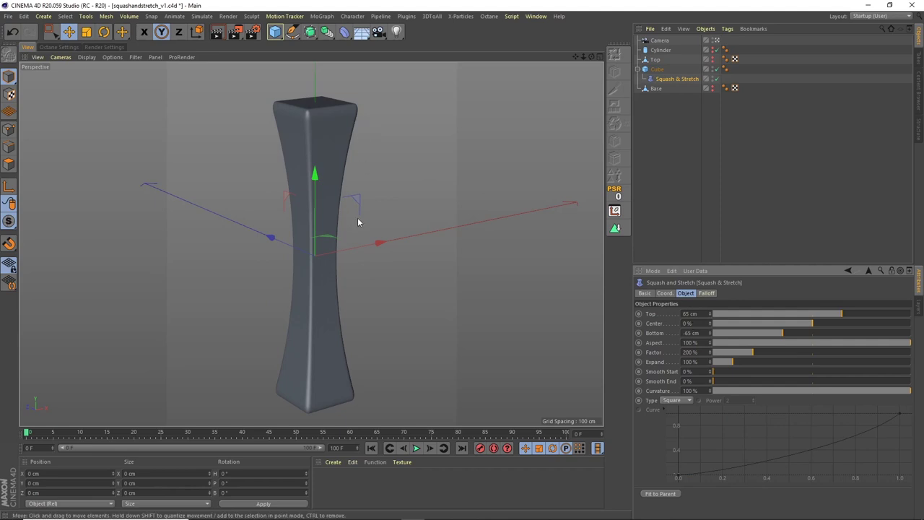
{"action": "mouse_move", "coordinate": [744, 352]}
{"action": "left_mouse_down"}
{"action": "mouse_move", "coordinate": [726, 354]}
{"action": "mouse_move", "coordinate": [751, 349]}
{"action": "mouse_move", "coordinate": [718, 353]}
{"action": "mouse_move", "coordinate": [736, 347]}
{"action": "mouse_move", "coordinate": [723, 351]}
{"action": "mouse_move", "coordinate": [737, 352]}
{"action": "mouse_move", "coordinate": [726, 360]}
{"action": "mouse_move", "coordinate": [736, 349]}
{"action": "left_mouse_up"}
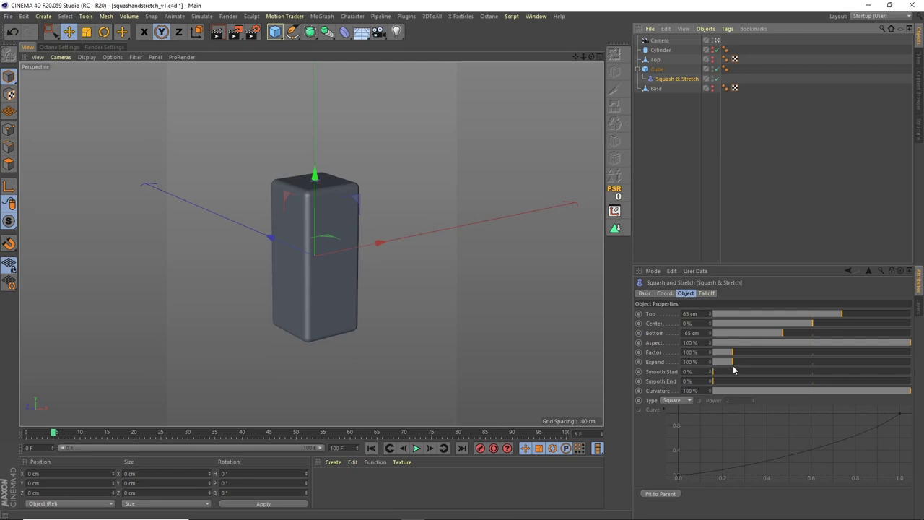
Step: Try a larger Expand on the Squash & Stretch deformer and set it to 200%
{"action": "left_click_drag", "start_coordinate": [731, 364], "coordinate": [769, 361]}
{"action": "left_click", "coordinate": [690, 362]}
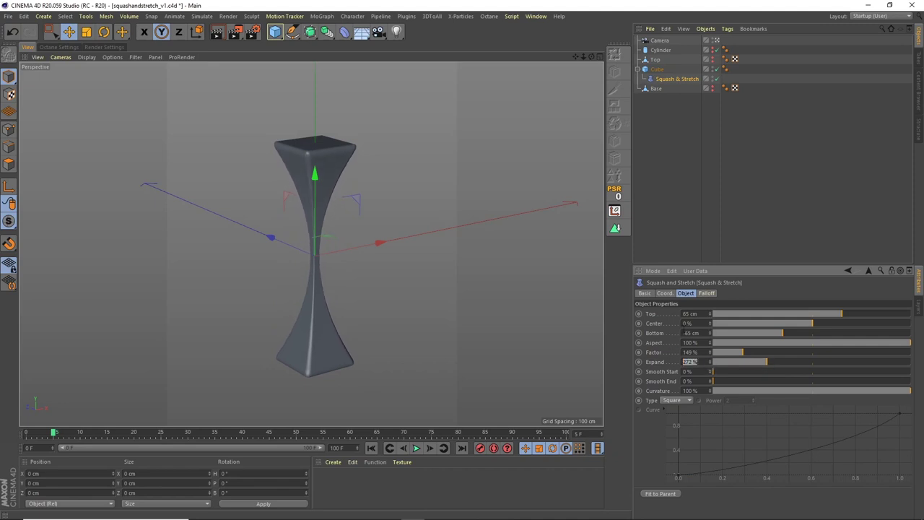
{"action": "type", "text": "200"}
{"action": "key", "text": "Return"}
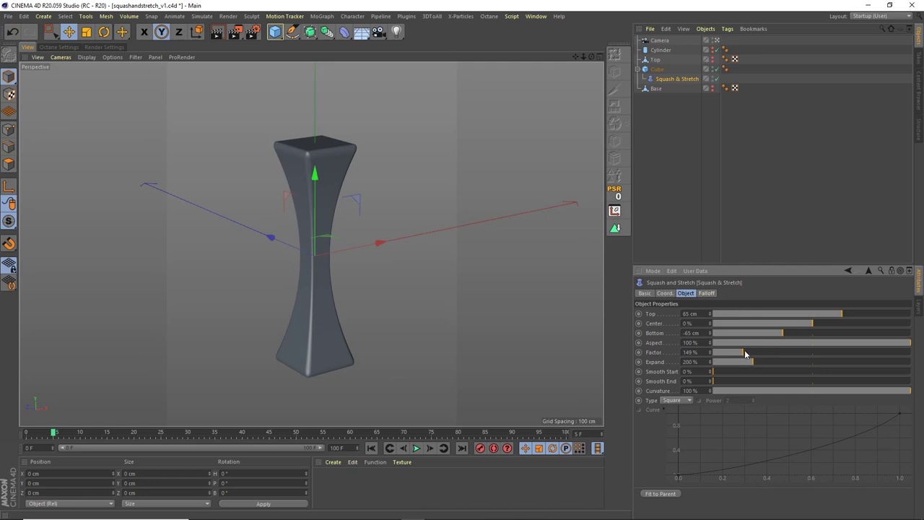
Step: Set the Squash & Stretch deformer's Factor to 100% and keyframe it at frame 5
{"action": "double_click", "coordinate": [693, 352]}
{"action": "type", "text": "100"}
{"action": "key", "text": "Return"}
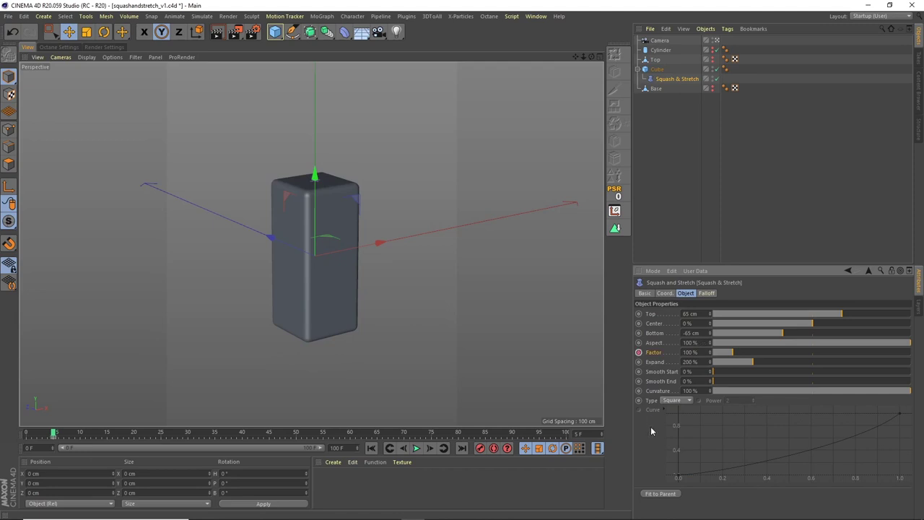
Step: Move to frame 55, try a Factor of 200% on the deformer, and keyframe the Factor at 180%
{"action": "left_click", "coordinate": [234, 433]}
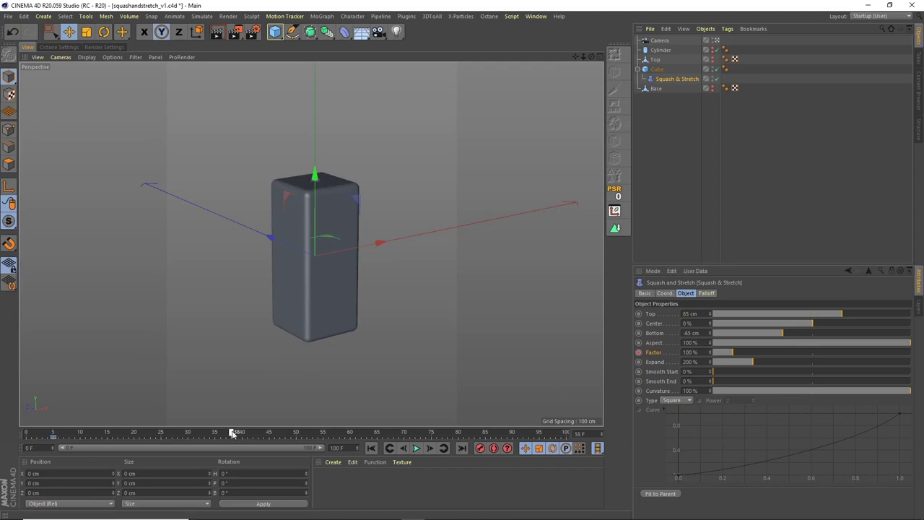
{"action": "left_click_drag", "start_coordinate": [233, 433], "coordinate": [323, 434]}
{"action": "left_click_drag", "start_coordinate": [735, 354], "coordinate": [746, 354]}
{"action": "type", "text": "00"}
{"action": "key", "text": "Return"}
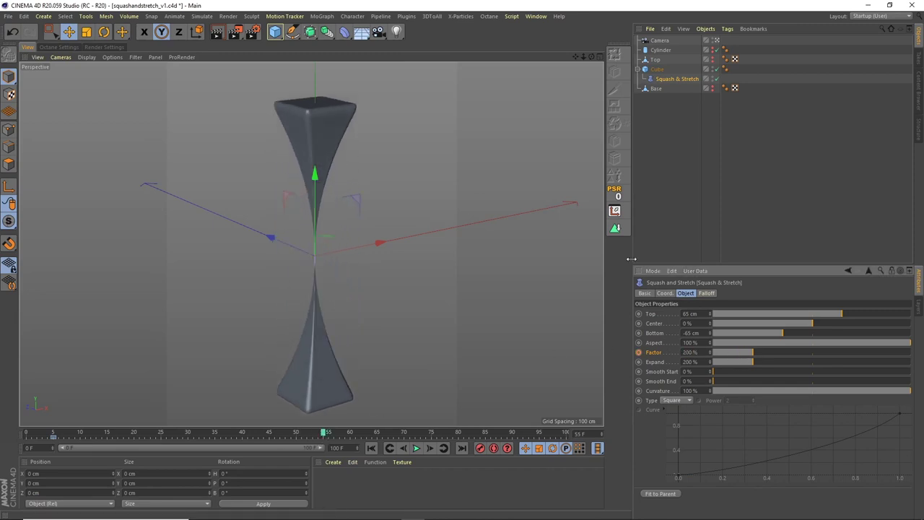
{"action": "left_click", "coordinate": [638, 352]}
{"action": "type", "text": "180"}
{"action": "key", "text": "Return"}
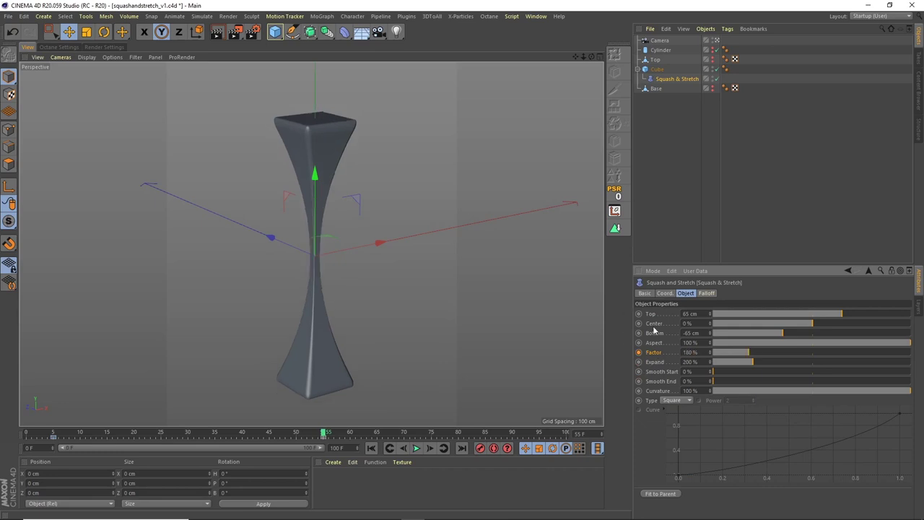
{"action": "left_click", "coordinate": [639, 351]}
{"action": "mouse_move", "coordinate": [752, 353]}
{"action": "left_mouse_down"}
{"action": "mouse_move", "coordinate": [765, 354]}
{"action": "mouse_move", "coordinate": [756, 353]}
{"action": "left_mouse_up"}
Step: Move to frame 68 and keyframe the Squash & Stretch deformer's Factor at 100%
{"action": "left_click", "coordinate": [323, 433]}
{"action": "left_click_drag", "start_coordinate": [369, 433], "coordinate": [395, 433]}
{"action": "double_click", "coordinate": [690, 351]}
{"action": "type", "text": "100"}
{"action": "key", "text": "Return"}
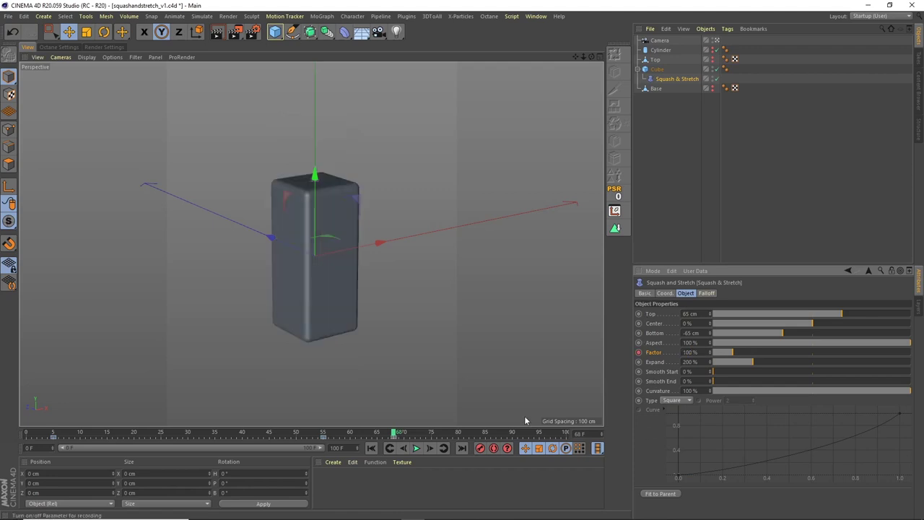
Step: Return to frame 55 and set the deformer's Smooth Start and Smooth End to 100%
{"action": "left_click_drag", "start_coordinate": [377, 434], "coordinate": [326, 431]}
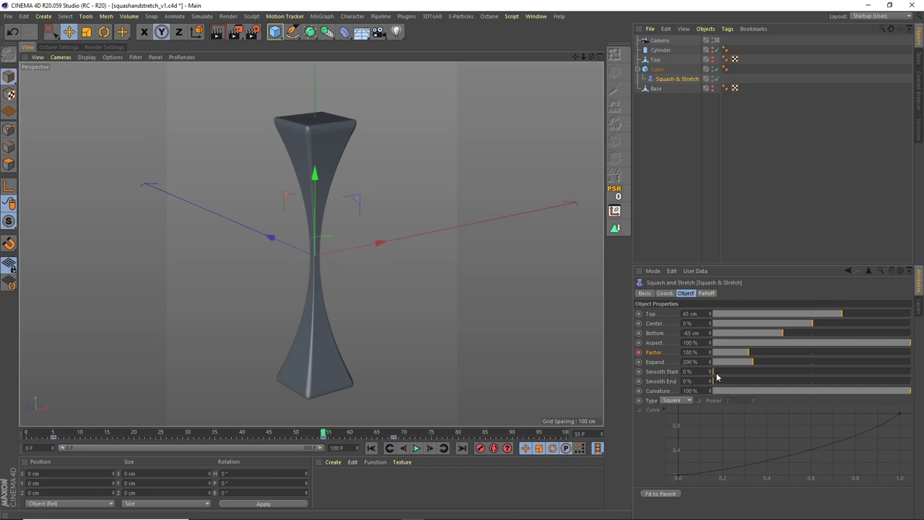
{"action": "left_click_drag", "start_coordinate": [717, 374], "coordinate": [922, 354]}
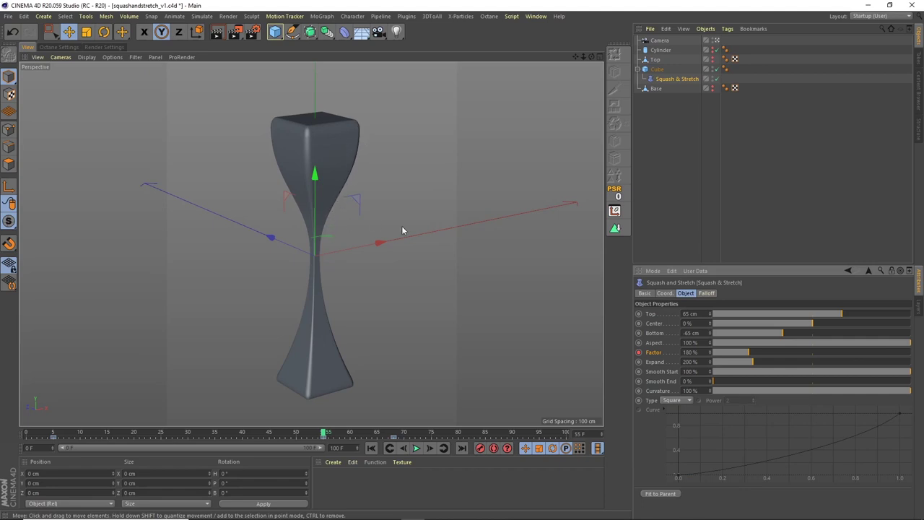
{"action": "left_click_drag", "start_coordinate": [721, 385], "coordinate": [911, 381]}
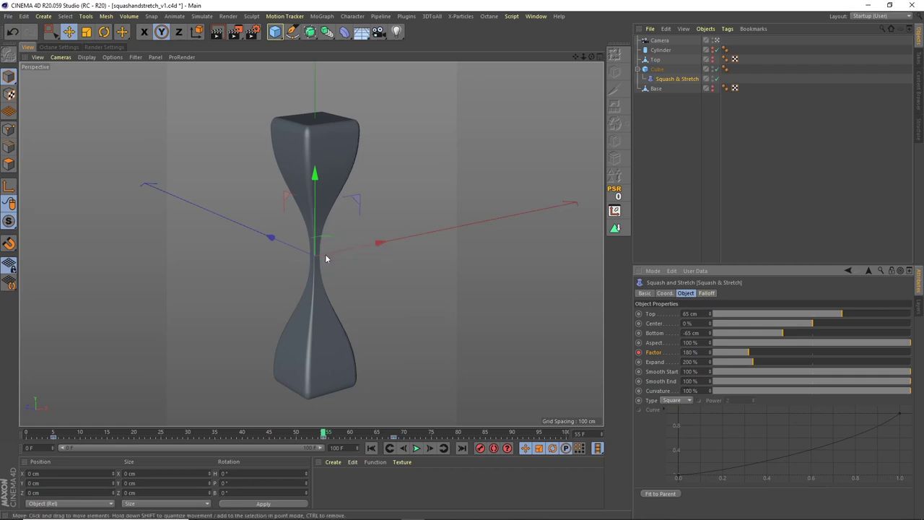
Step: Switch the deformer's curve Type to Spline and adjust the tangent of the curve's end point
{"action": "left_click", "coordinate": [687, 403]}
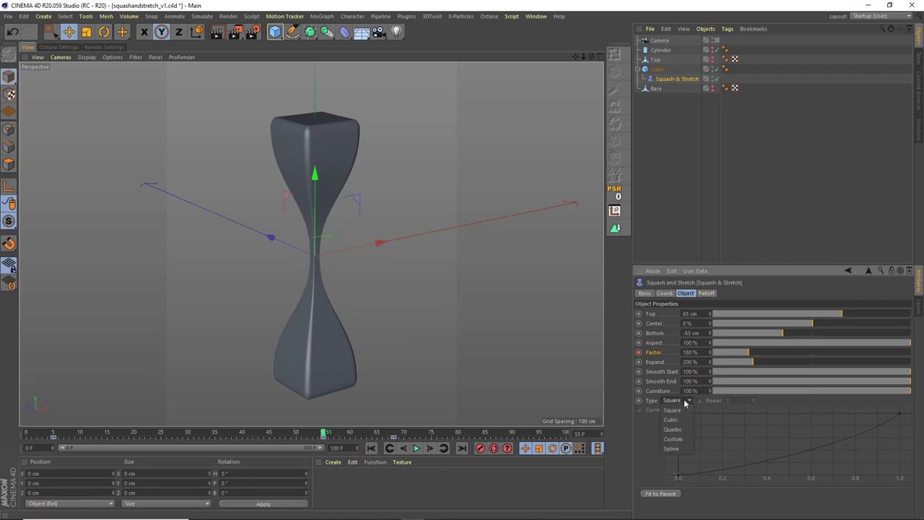
{"action": "left_click", "coordinate": [680, 449]}
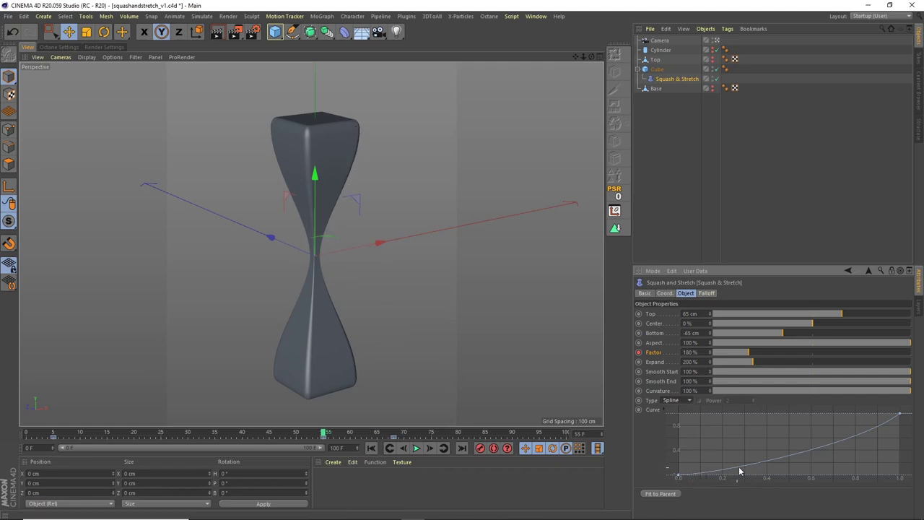
{"action": "left_click", "coordinate": [900, 415]}
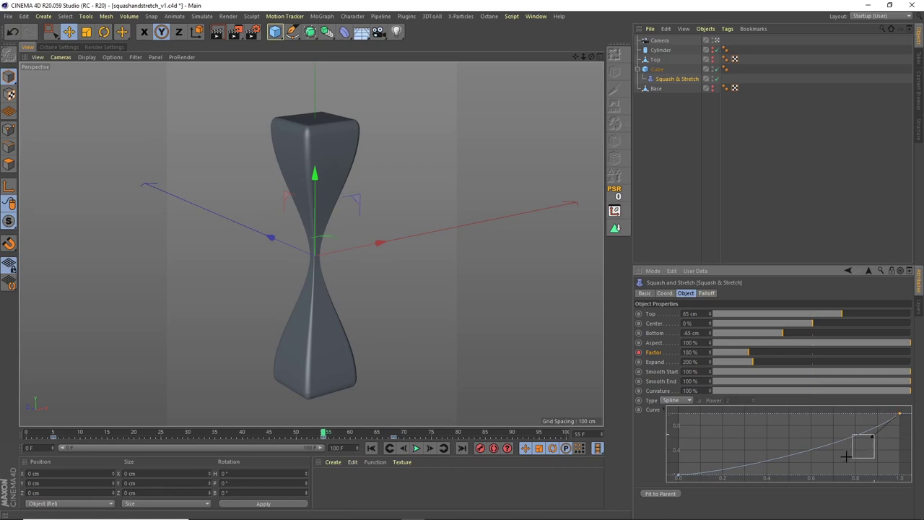
{"action": "left_click", "coordinate": [851, 446]}
{"action": "left_click", "coordinate": [899, 417]}
{"action": "mouse_move", "coordinate": [881, 435]}
{"action": "left_mouse_down"}
{"action": "mouse_move", "coordinate": [844, 415]}
{"action": "mouse_move", "coordinate": [819, 458]}
{"action": "mouse_move", "coordinate": [888, 438]}
{"action": "mouse_move", "coordinate": [805, 448]}
{"action": "mouse_move", "coordinate": [874, 468]}
{"action": "mouse_move", "coordinate": [872, 436]}
{"action": "left_mouse_up"}
Step: Preview the stretch animation and make the Base and Top objects visible again
{"action": "left_click", "coordinate": [686, 180]}
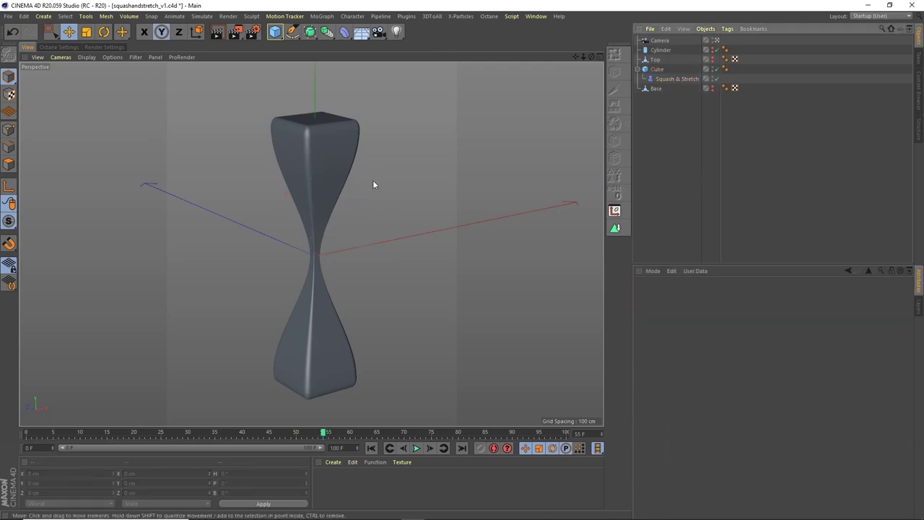
{"action": "left_click", "coordinate": [416, 448]}
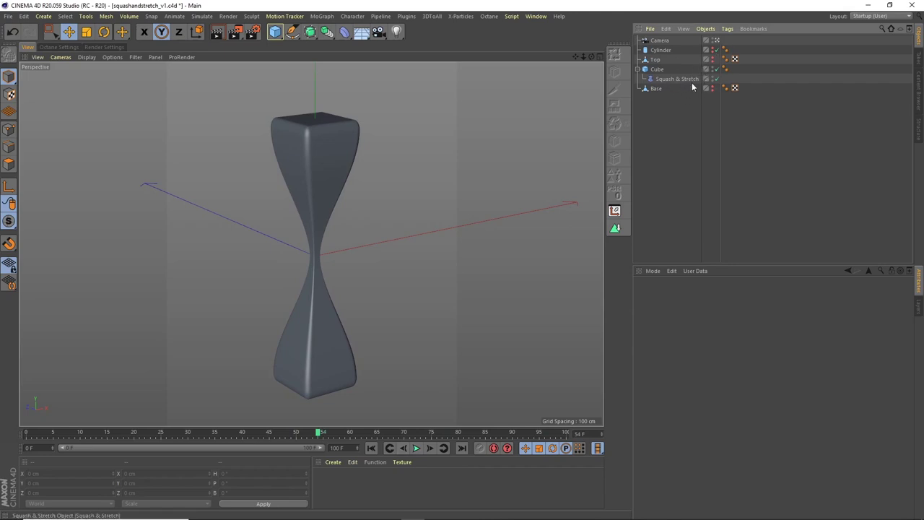
{"action": "left_click", "coordinate": [712, 87]}
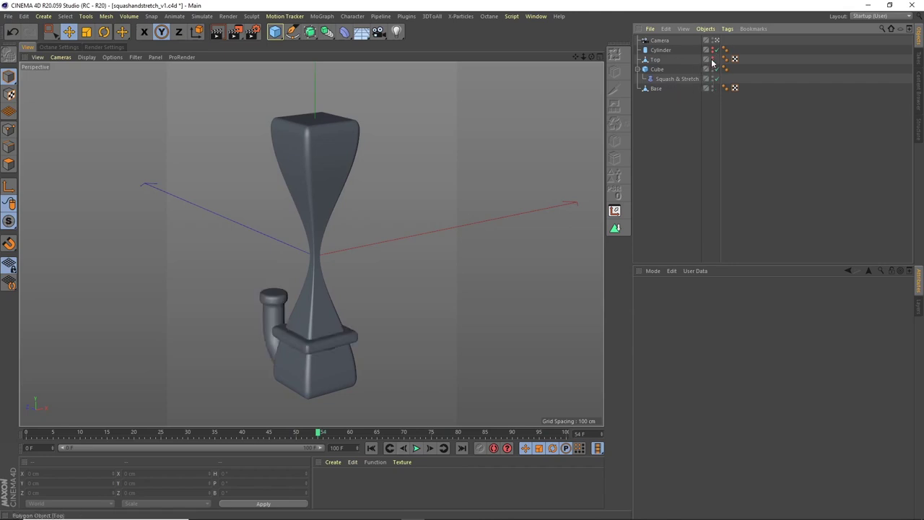
{"action": "left_click", "coordinate": [712, 59]}
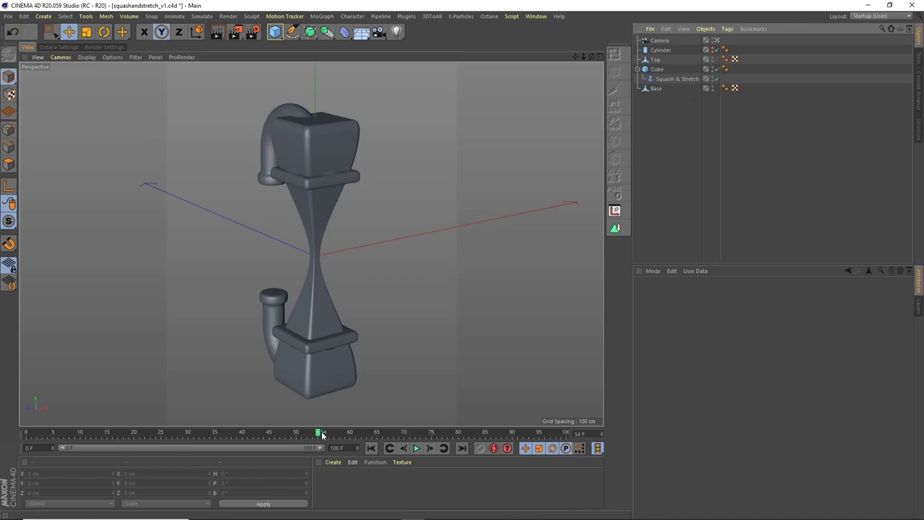
Step: Go to frame 5 and keyframe the current Y position of the Top object
{"action": "left_click_drag", "start_coordinate": [322, 434], "coordinate": [55, 437]}
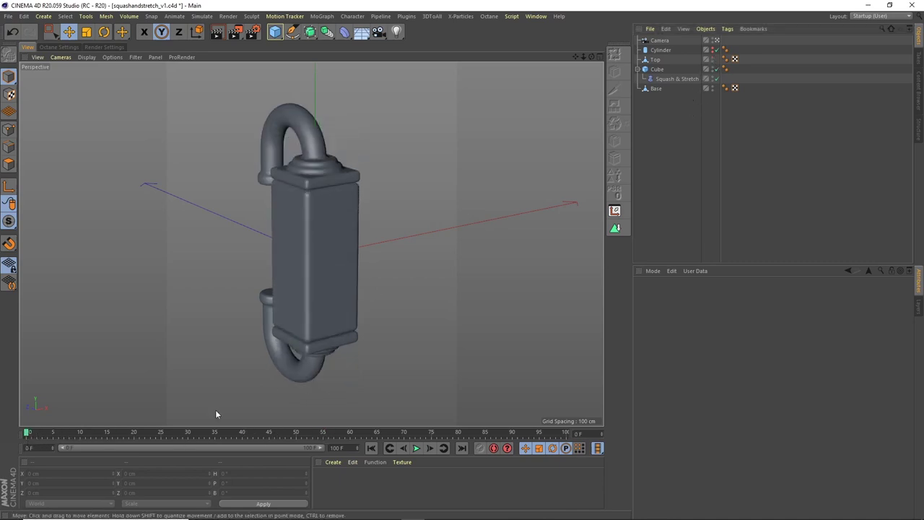
{"action": "left_click", "coordinate": [656, 60]}
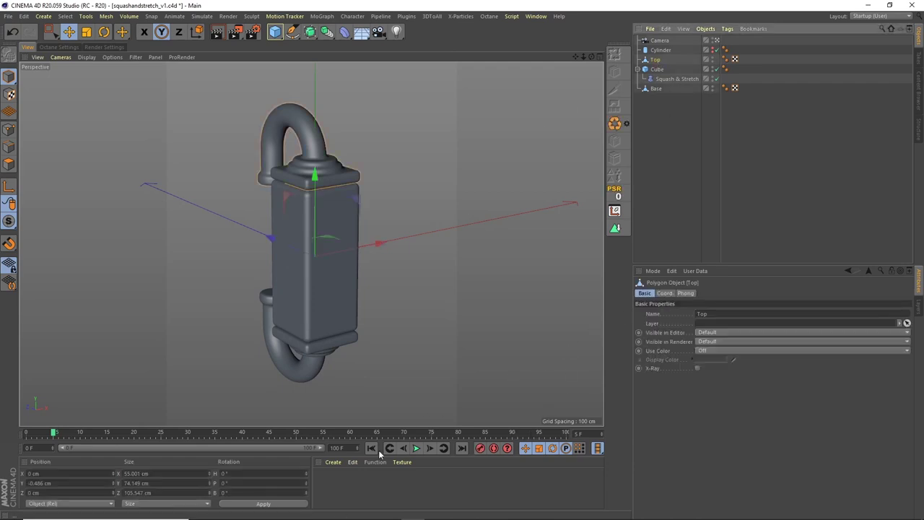
{"action": "left_click", "coordinate": [664, 294]}
{"action": "left_click", "coordinate": [638, 323]}
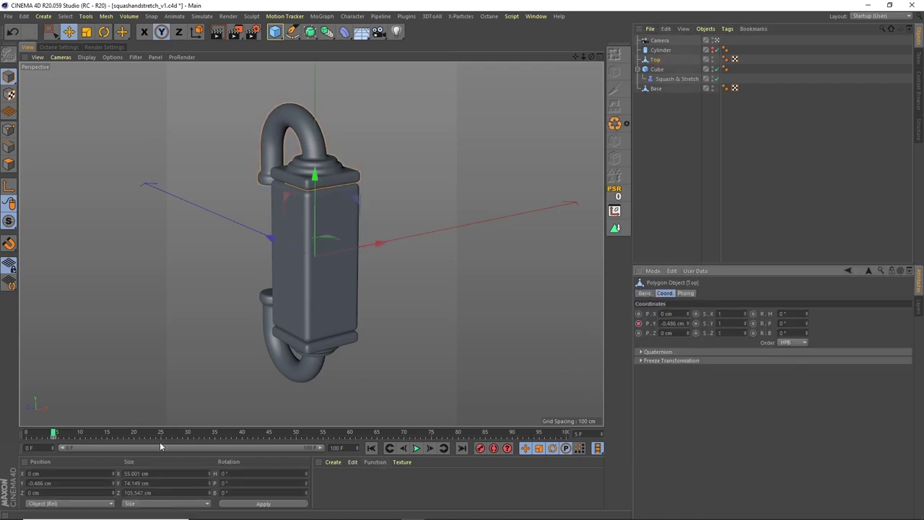
Step: At frame 55, raise the Top object in the Right view onto the stretched cube's upper end, at a Y position of about 51.7 cm
{"action": "left_click_drag", "start_coordinate": [132, 434], "coordinate": [321, 437]}
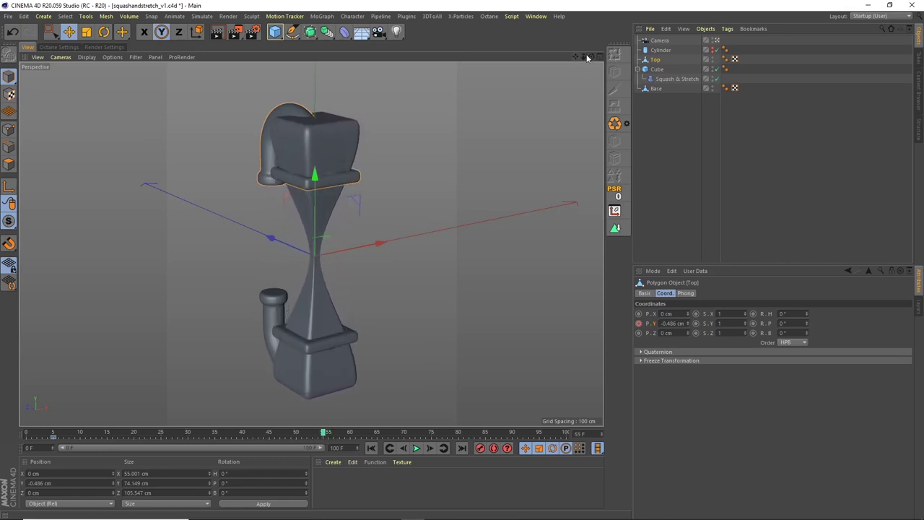
{"action": "middle_click", "coordinate": [559, 120]}
{"action": "middle_click", "coordinate": [309, 263]}
{"action": "scroll", "coordinate": [304, 186], "scroll_direction": "up", "scroll_amount": 8}
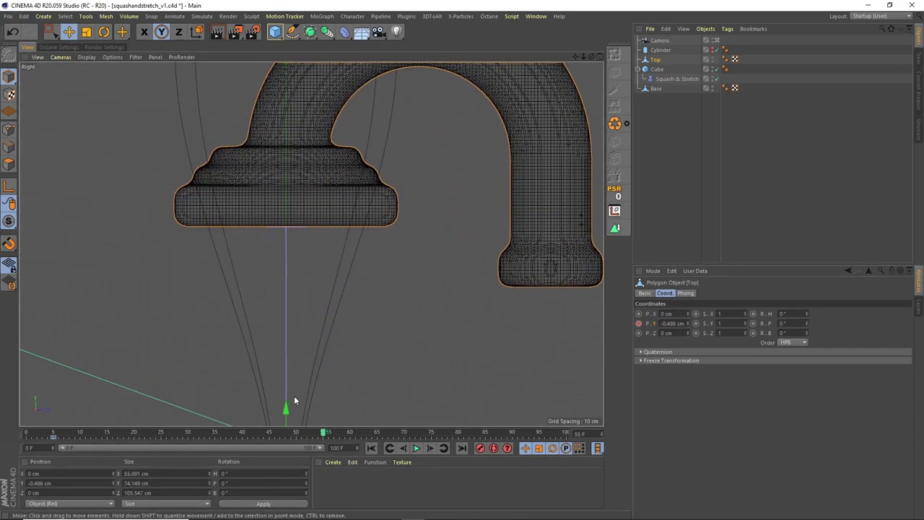
{"action": "left_click_drag", "start_coordinate": [292, 400], "coordinate": [288, 258]}
{"action": "middle_click_drag", "start_coordinate": [315, 168], "coordinate": [320, 326], "text": "alt"}
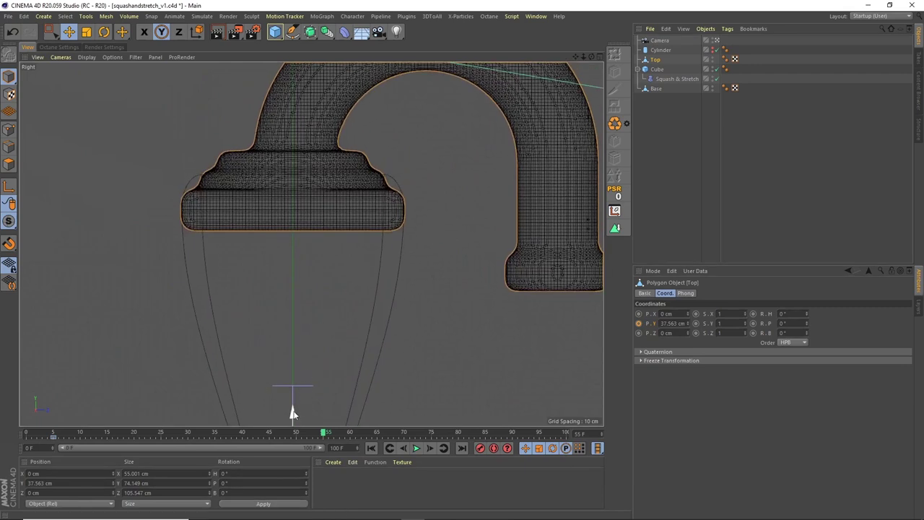
{"action": "left_click_drag", "start_coordinate": [293, 413], "coordinate": [291, 356]}
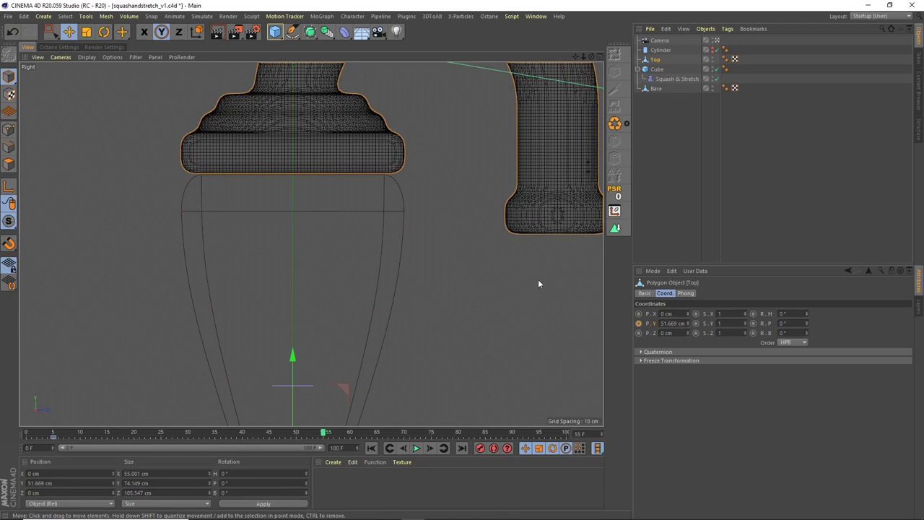
Step: Set the Top object's Y position to 52 cm and keyframe it at frame 55
{"action": "left_click", "coordinate": [639, 322]}
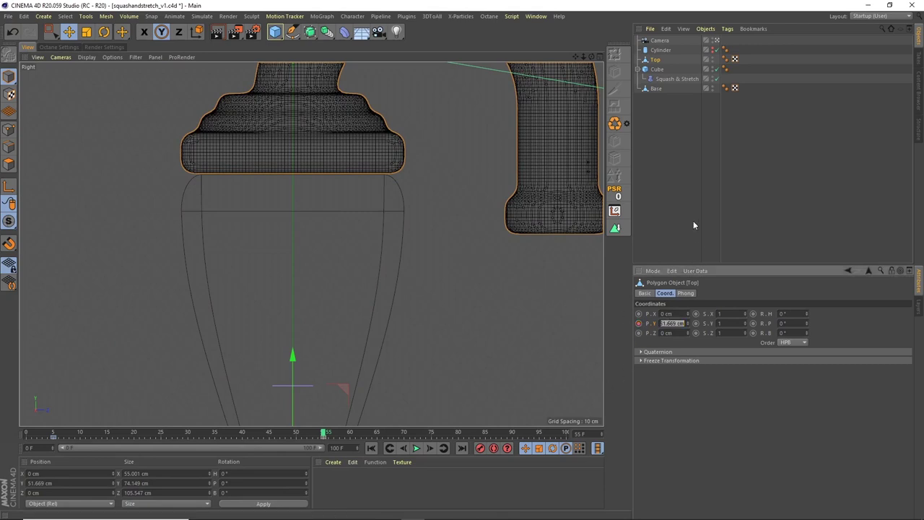
{"action": "type", "text": "52"}
{"action": "key", "text": "Return"}
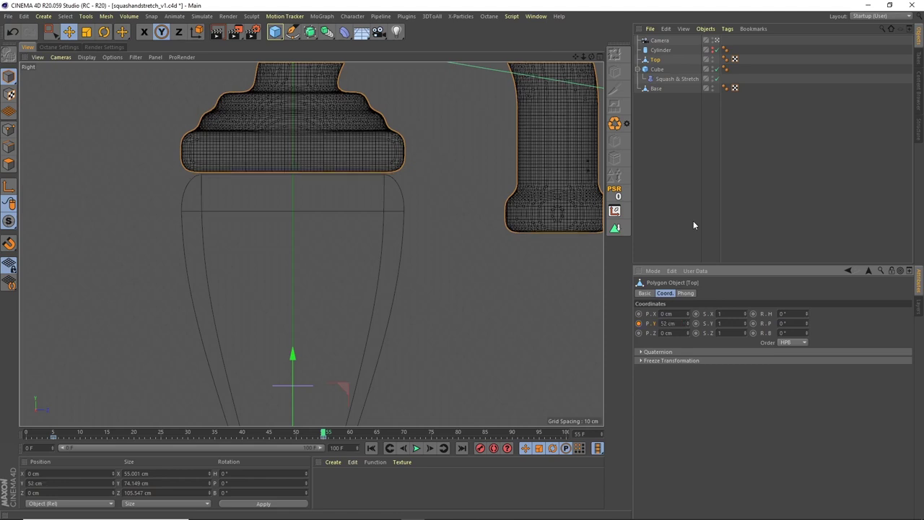
{"action": "left_click", "coordinate": [638, 322]}
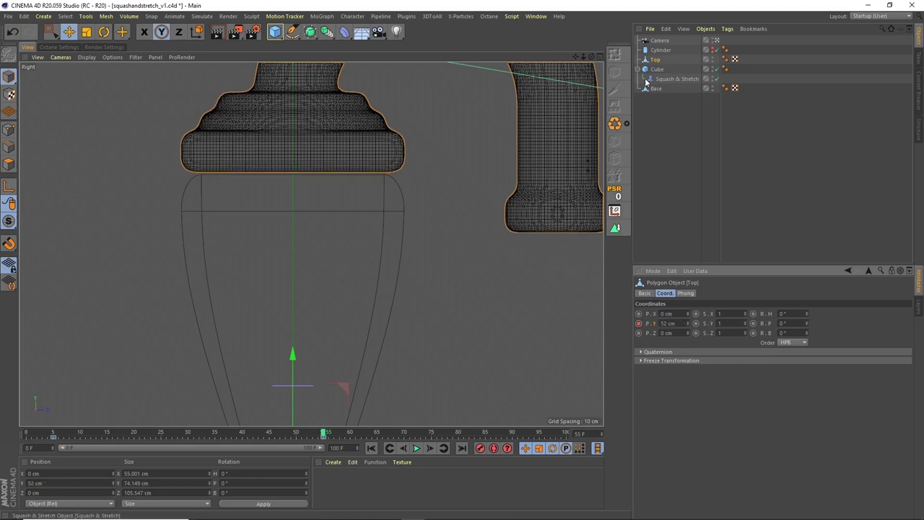
Step: Go to frame 5 and keyframe the current Y position of the Base object
{"action": "scroll", "coordinate": [502, 218], "scroll_direction": "down", "scroll_amount": 10}
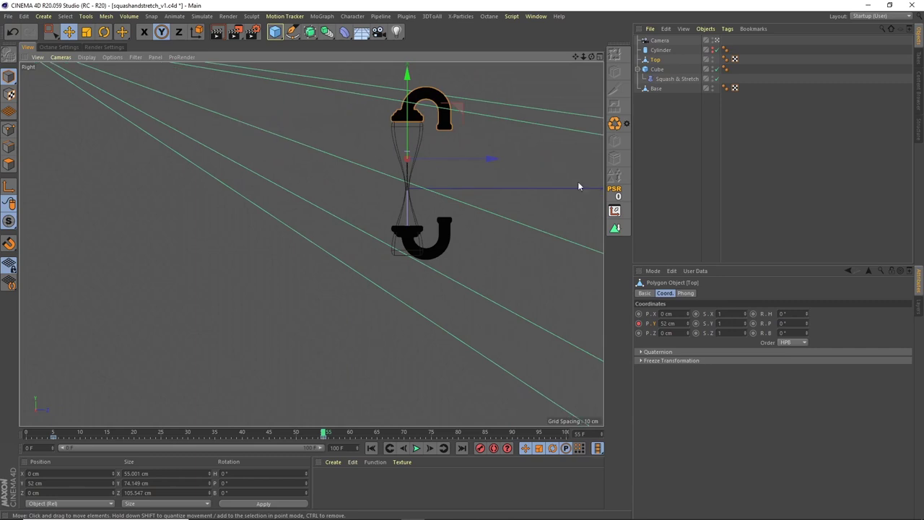
{"action": "left_click", "coordinate": [653, 88]}
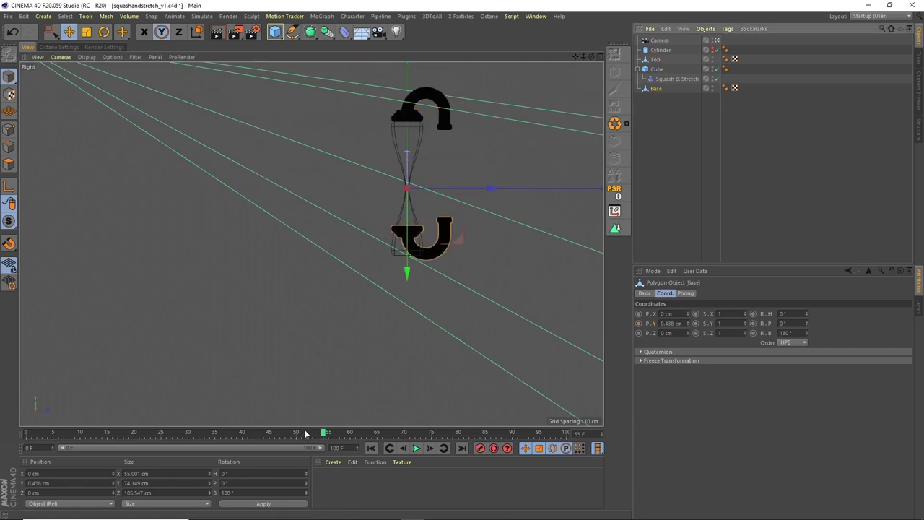
{"action": "left_click_drag", "start_coordinate": [304, 433], "coordinate": [54, 434]}
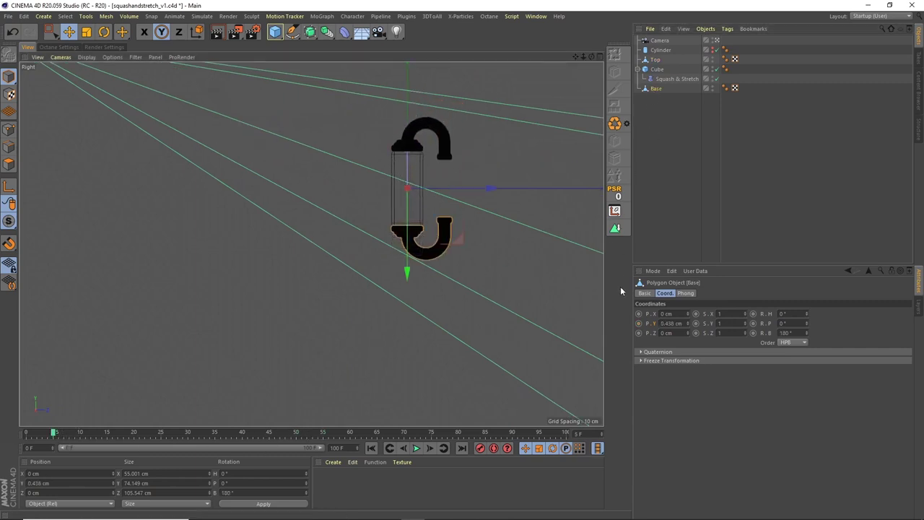
{"action": "left_click", "coordinate": [639, 324]}
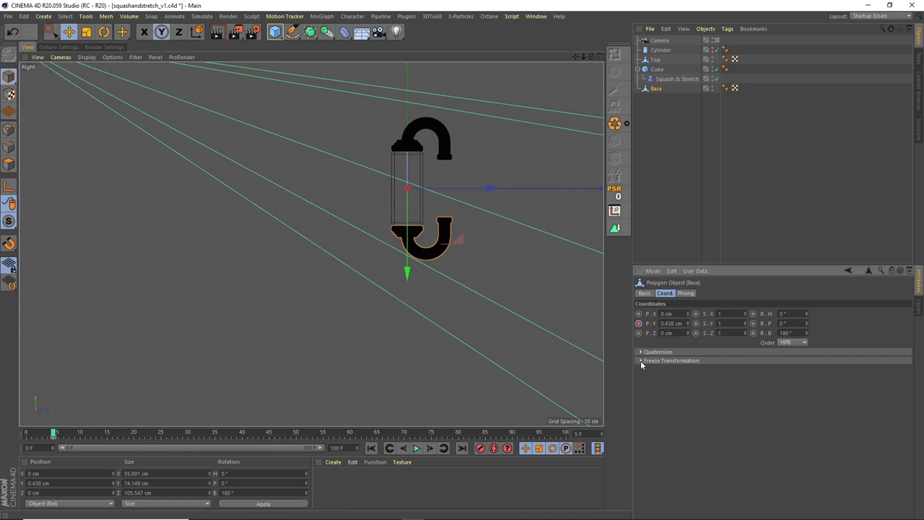
Step: At frame 55, set the Base object's Y position to -52 cm and keyframe it
{"action": "left_click_drag", "start_coordinate": [173, 433], "coordinate": [329, 435]}
{"action": "left_click", "coordinate": [673, 324]}
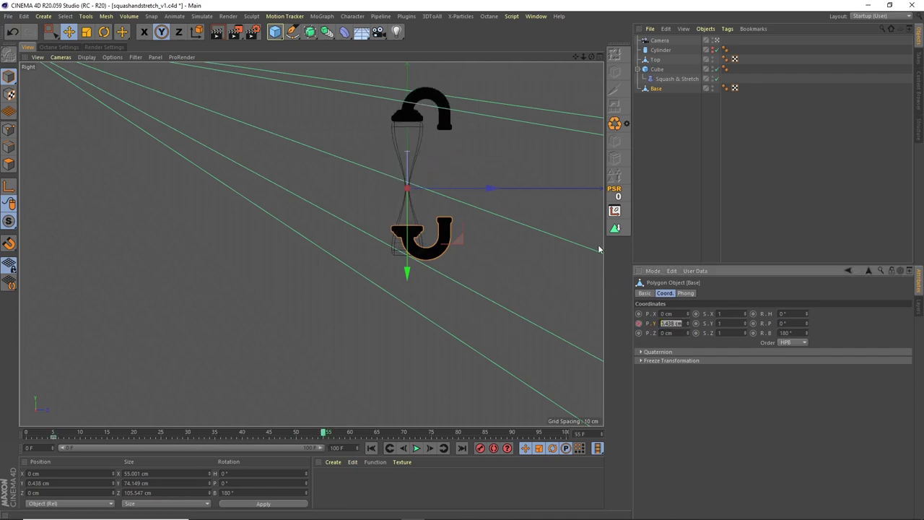
{"action": "key", "text": "BackSpace"}
{"action": "type", "text": "-52 cm"}
{"action": "key", "text": "Return"}
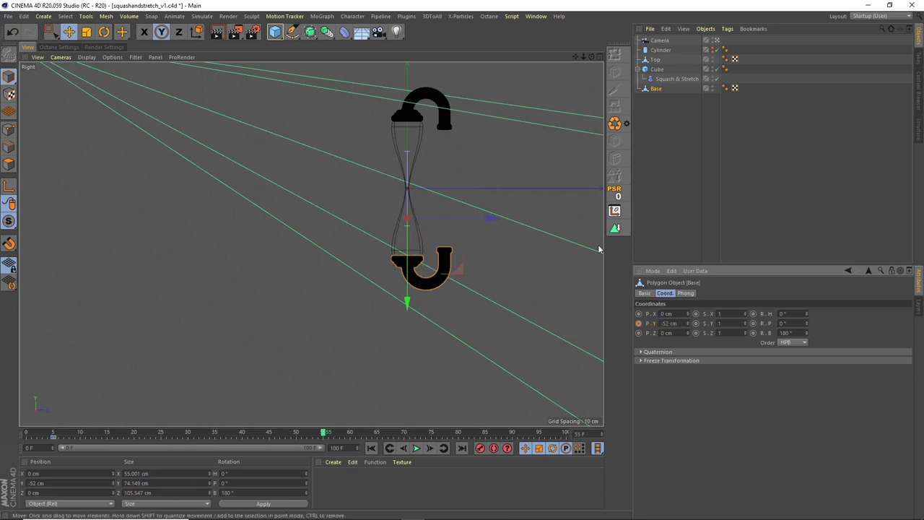
{"action": "left_click", "coordinate": [660, 155]}
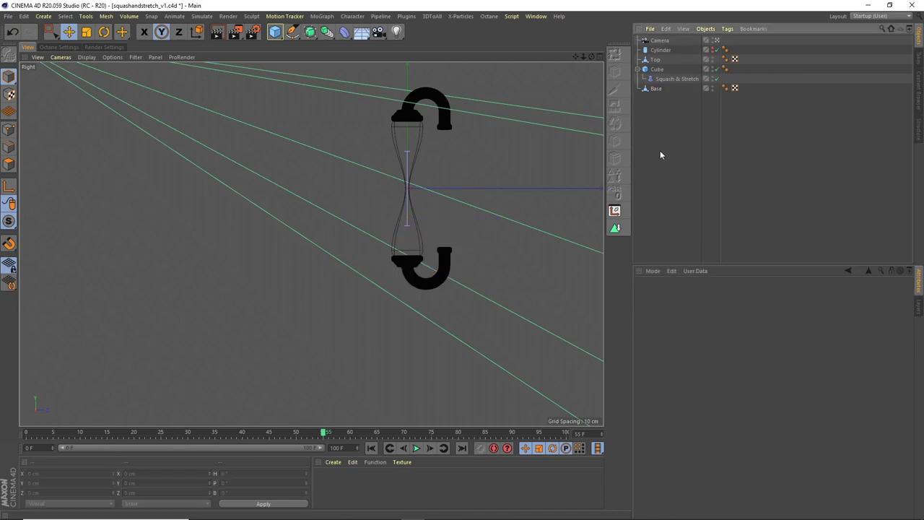
{"action": "left_click", "coordinate": [655, 88]}
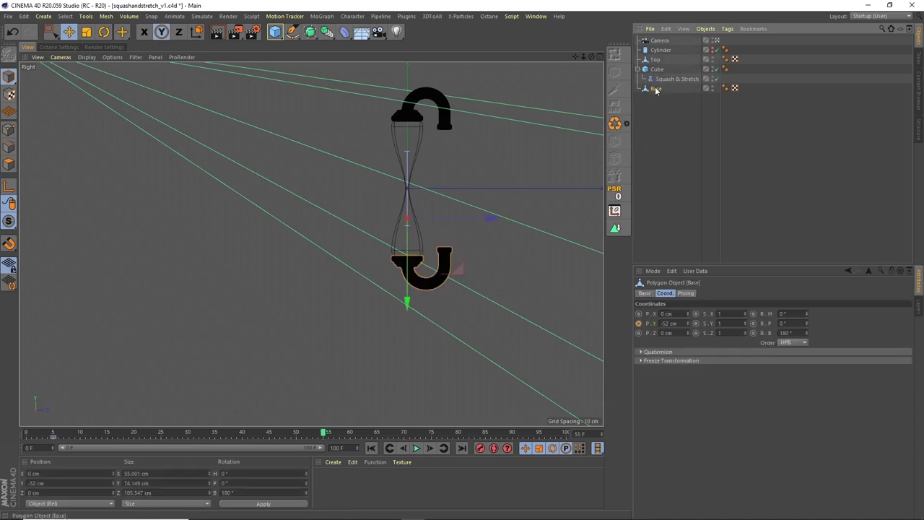
{"action": "left_click", "coordinate": [638, 324]}
Step: Return the Base object to its frame 5 Y position of 0.438 cm at frame 68 and keyframe it
{"action": "left_click_drag", "start_coordinate": [329, 434], "coordinate": [391, 442]}
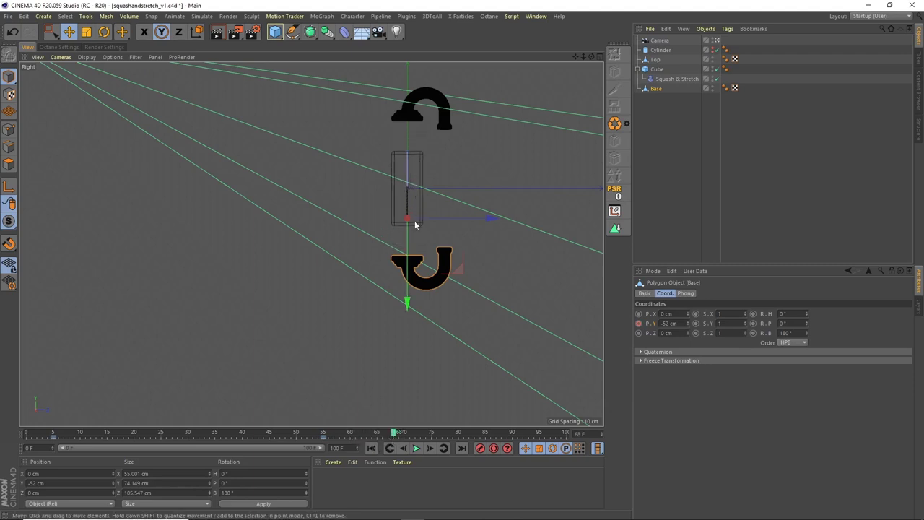
{"action": "left_click", "coordinate": [657, 89]}
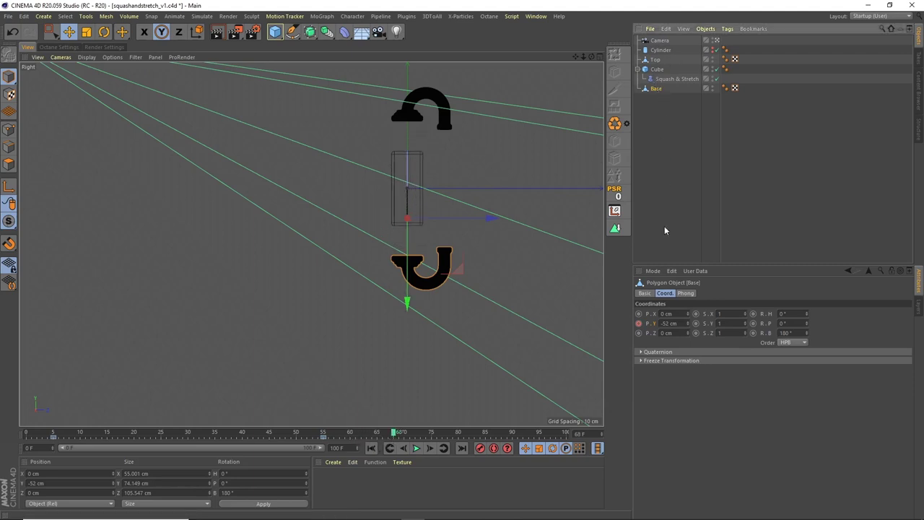
{"action": "left_click", "coordinate": [53, 433]}
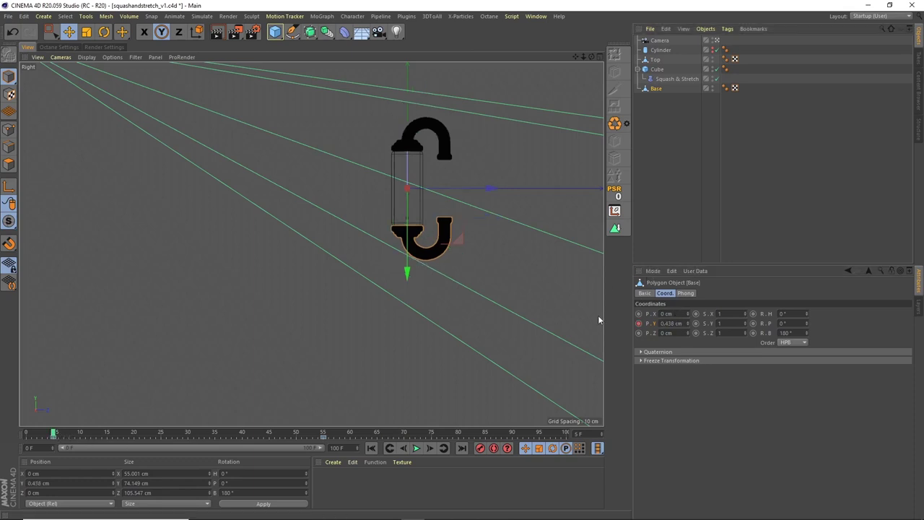
{"action": "left_click_drag", "start_coordinate": [682, 323], "coordinate": [650, 312]}
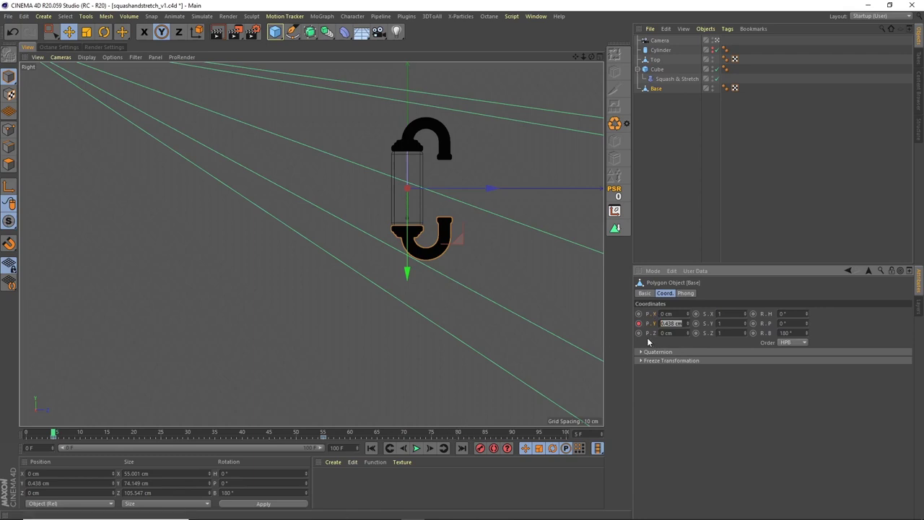
{"action": "left_click", "coordinate": [387, 432]}
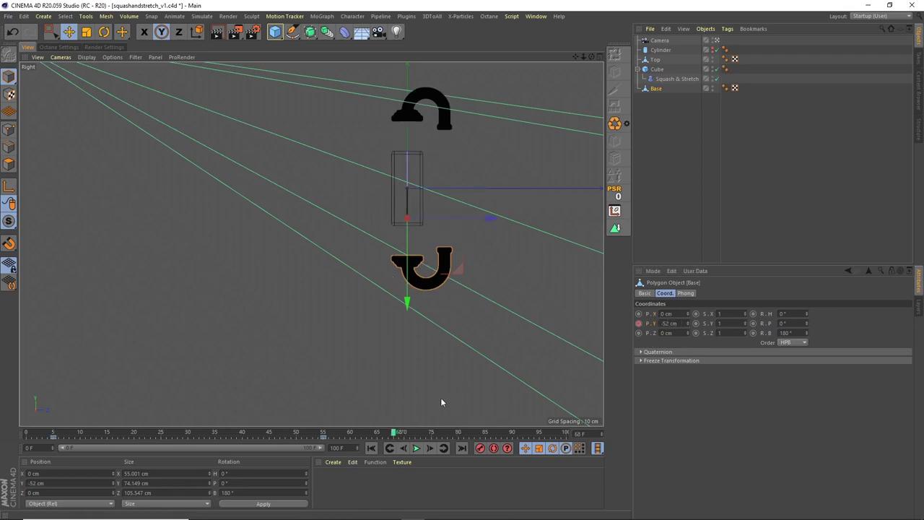
{"action": "double_click", "coordinate": [678, 324]}
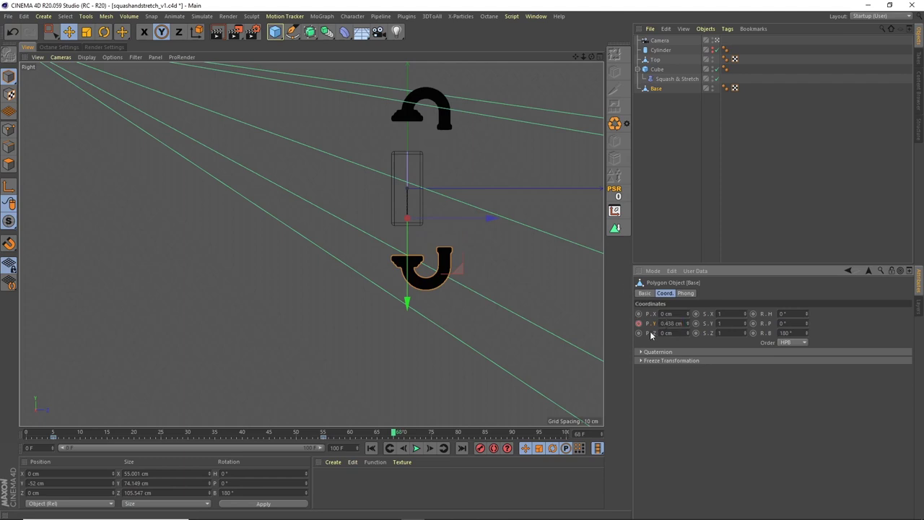
{"action": "key", "text": "Return"}
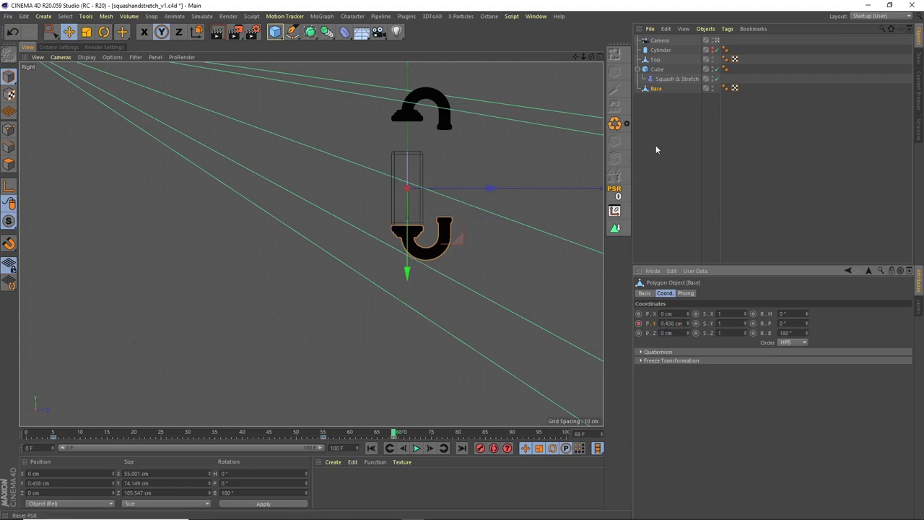
Step: Copy the Top object's Y position of -0.486 cm from frame 5 to frame 68 and keyframe it there
{"action": "left_click", "coordinate": [656, 59]}
{"action": "left_click_drag", "start_coordinate": [393, 434], "coordinate": [58, 433]}
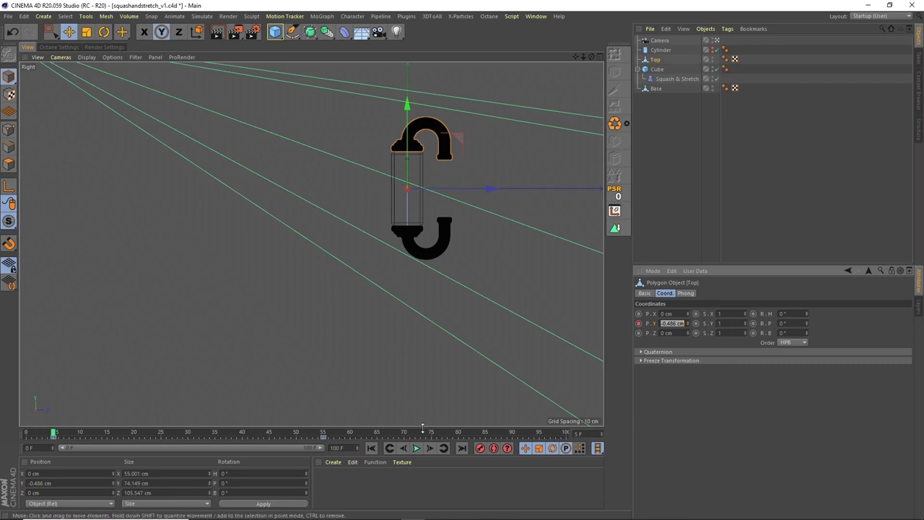
{"action": "left_click", "coordinate": [396, 433]}
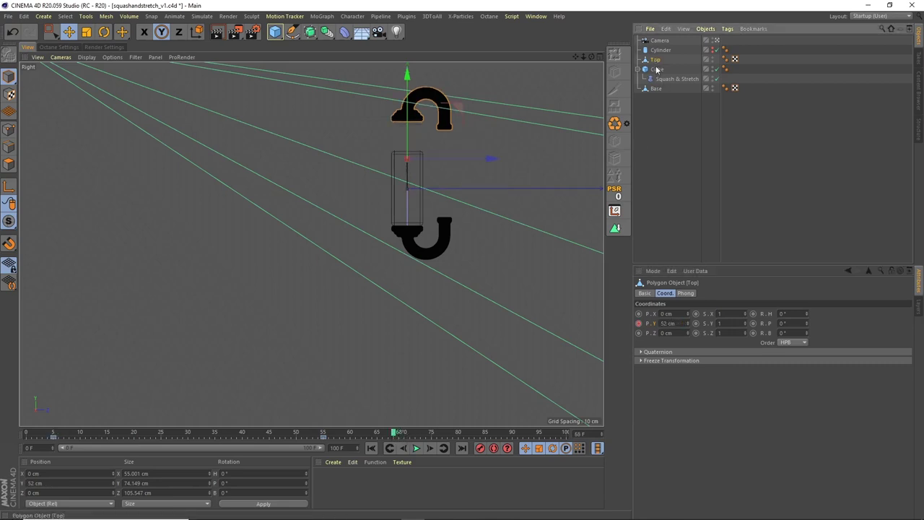
{"action": "left_click", "coordinate": [668, 322]}
{"action": "type", "text": "-0.486 cm"}
{"action": "key", "text": "Return"}
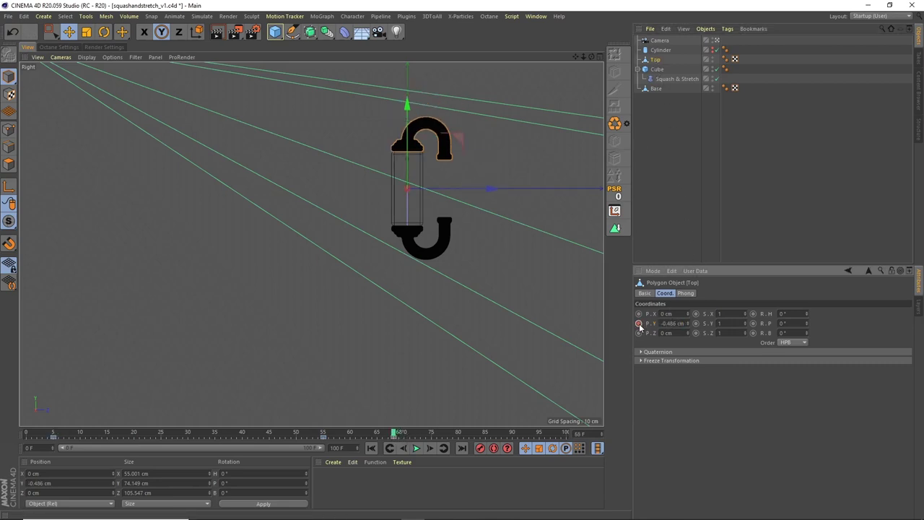
Step: Play the animation from the start in the Perspective view to check how the Top and Base follow the body
{"action": "left_click", "coordinate": [651, 260]}
{"action": "middle_click", "coordinate": [546, 89]}
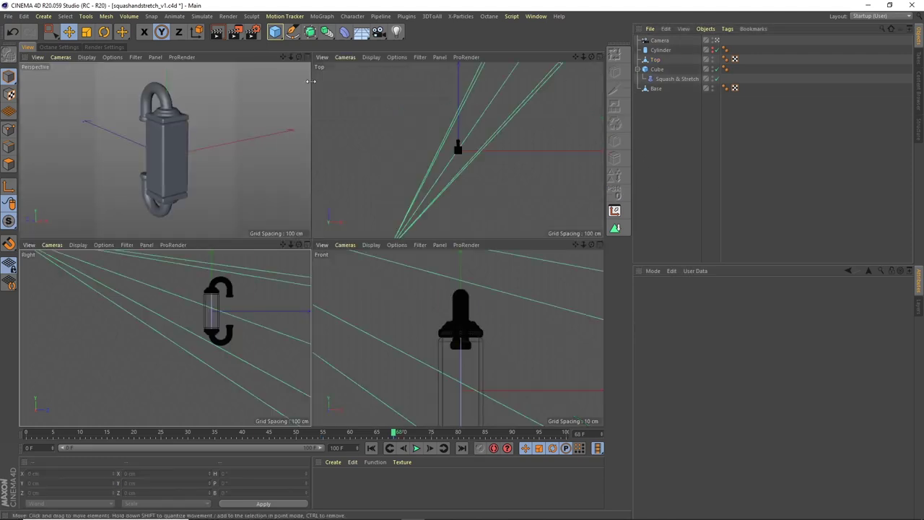
{"action": "left_click", "coordinate": [307, 57]}
{"action": "left_click", "coordinate": [371, 448]}
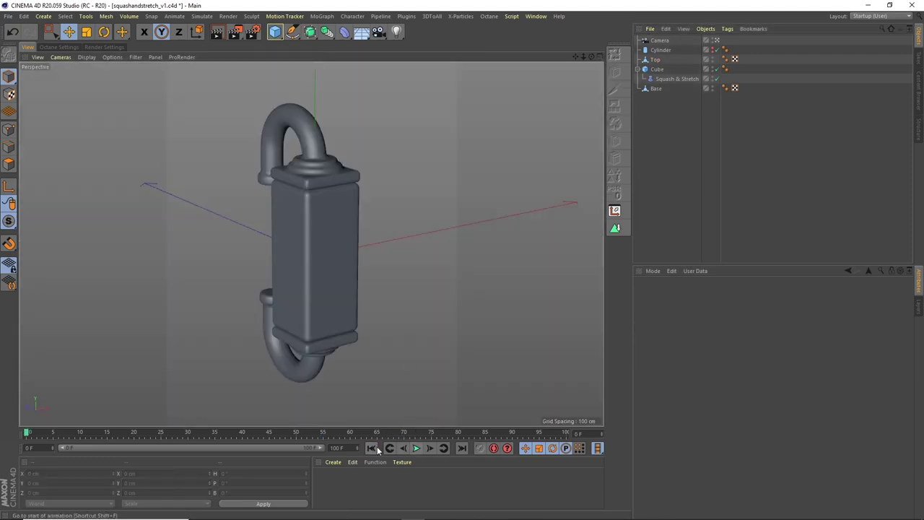
{"action": "left_click", "coordinate": [417, 448]}
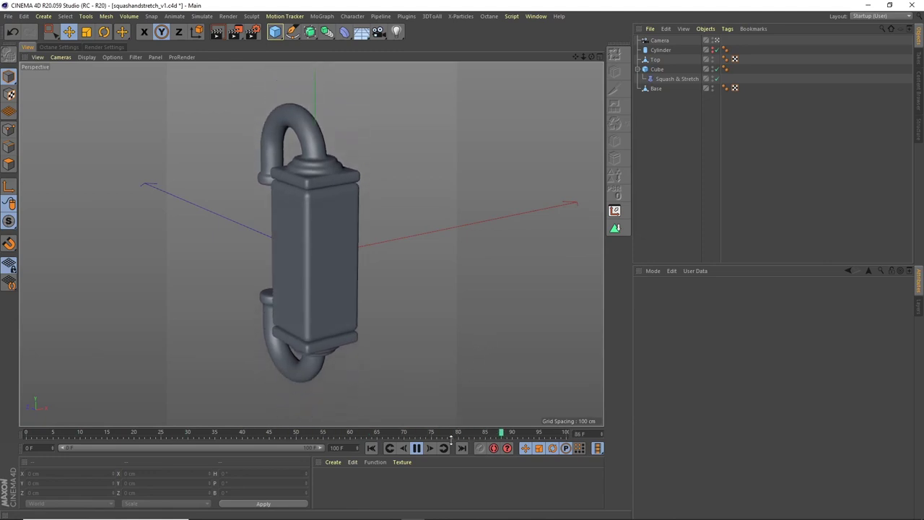
{"action": "left_click", "coordinate": [418, 448]}
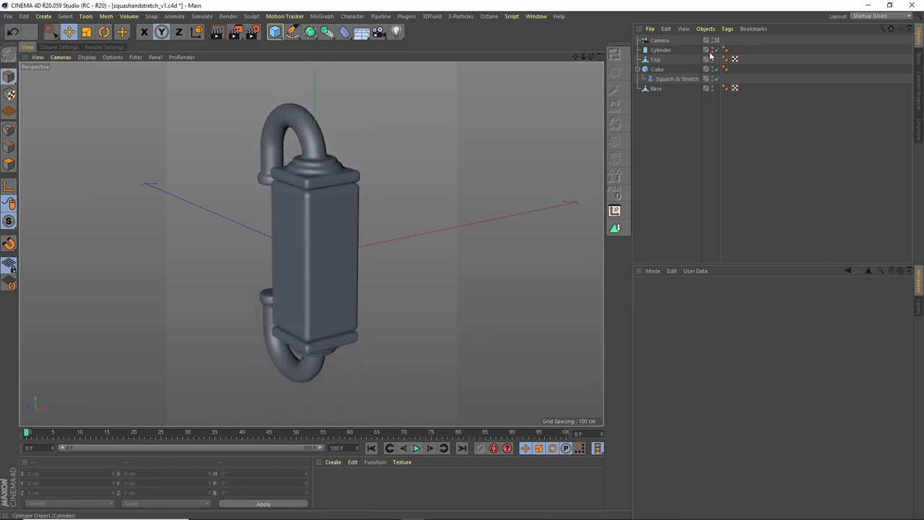
Step: Make the Cylinder visible again and keyframe its current Height at frames 5 and 68
{"action": "middle_click", "coordinate": [564, 282]}
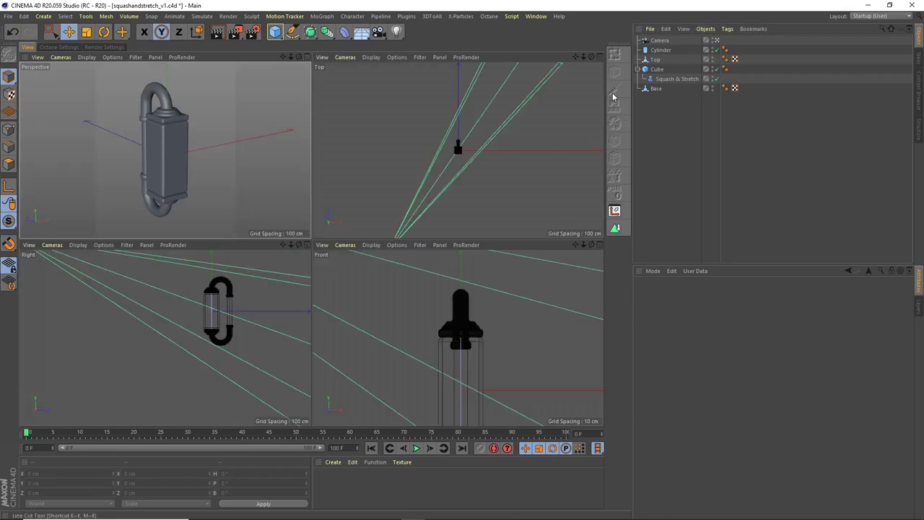
{"action": "middle_click", "coordinate": [306, 252]}
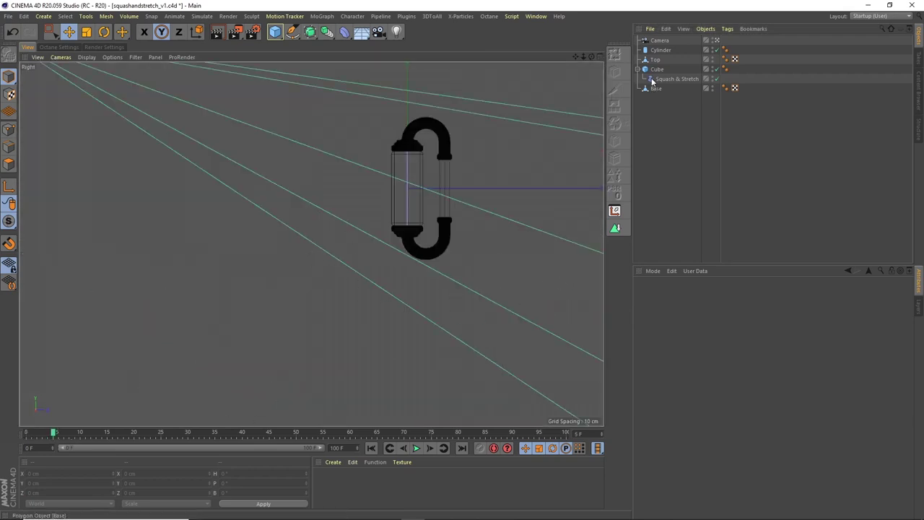
{"action": "left_click", "coordinate": [661, 50]}
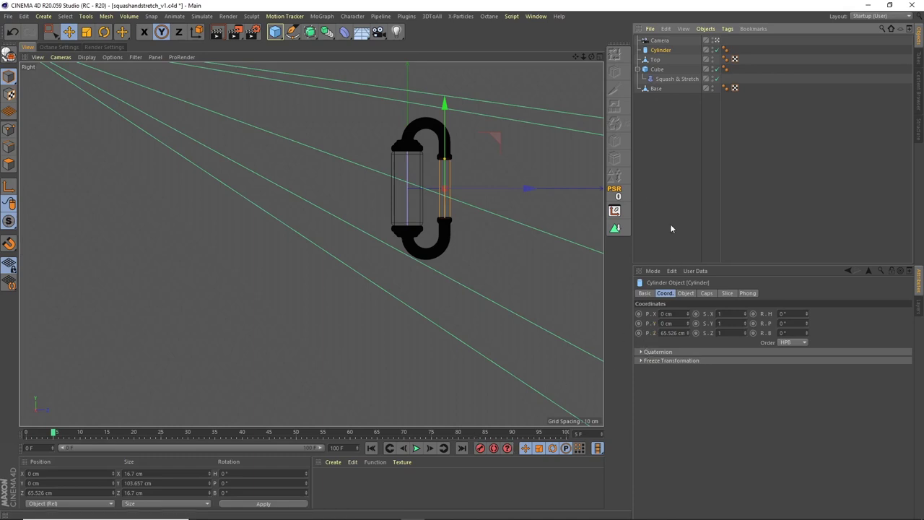
{"action": "left_click", "coordinate": [692, 294]}
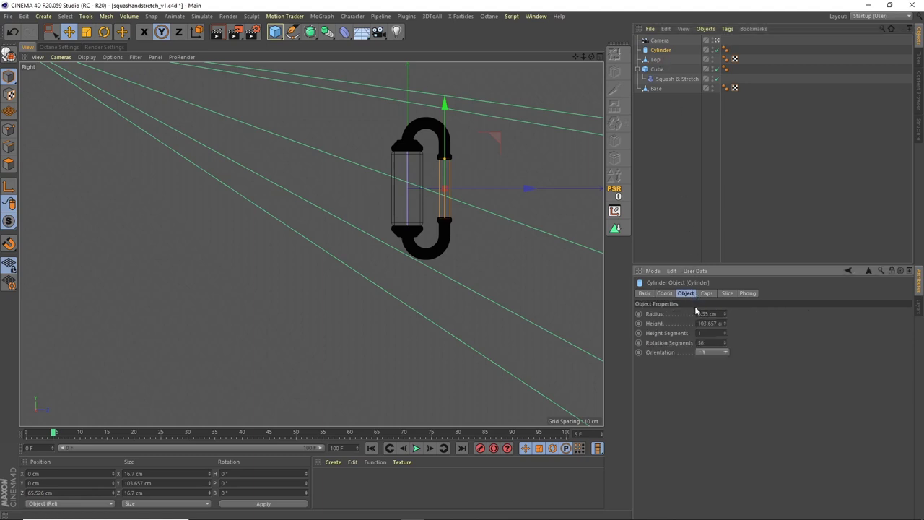
{"action": "left_click", "coordinate": [639, 323]}
{"action": "left_click_drag", "start_coordinate": [258, 432], "coordinate": [395, 436]}
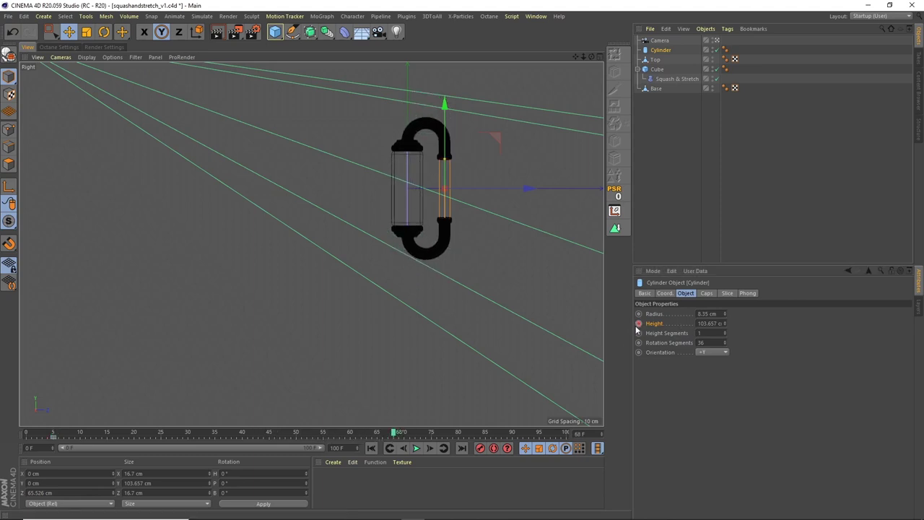
Step: At frame 55, stretch the Cylinder between the two spouts, then set its Height to 210 cm and keyframe it
{"action": "left_click_drag", "start_coordinate": [392, 432], "coordinate": [323, 433]}
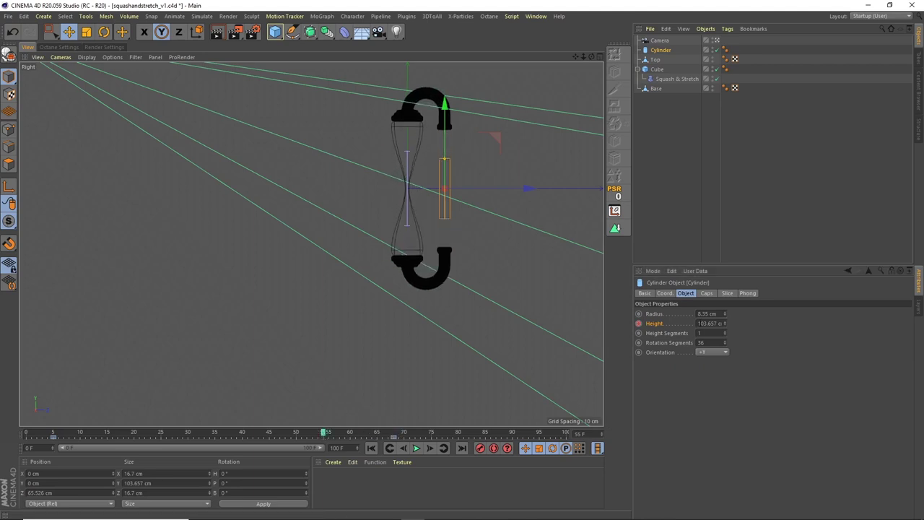
{"action": "left_click", "coordinate": [725, 323]}
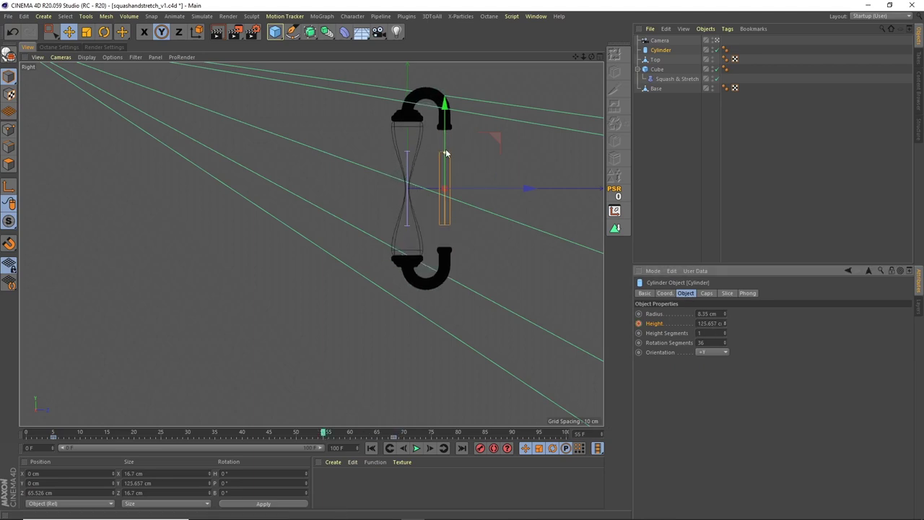
{"action": "left_click_drag", "start_coordinate": [446, 155], "coordinate": [446, 137]}
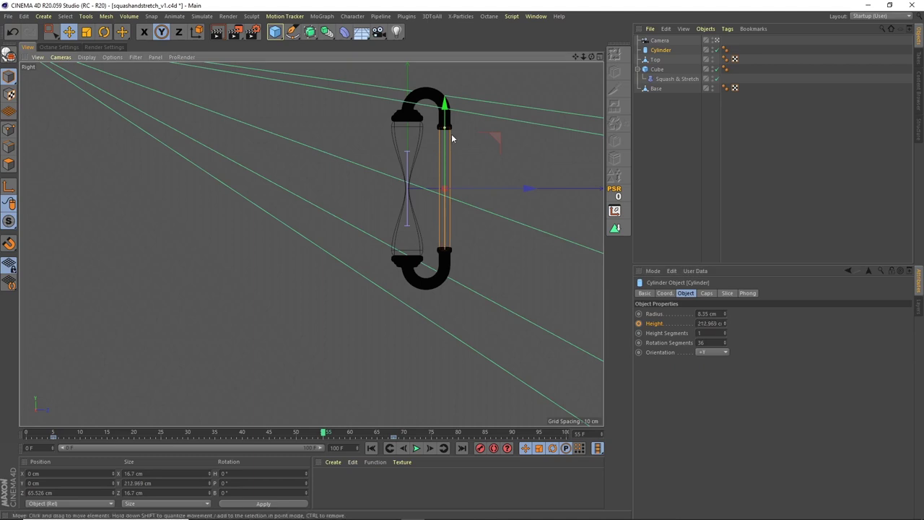
{"action": "left_click", "coordinate": [710, 323]}
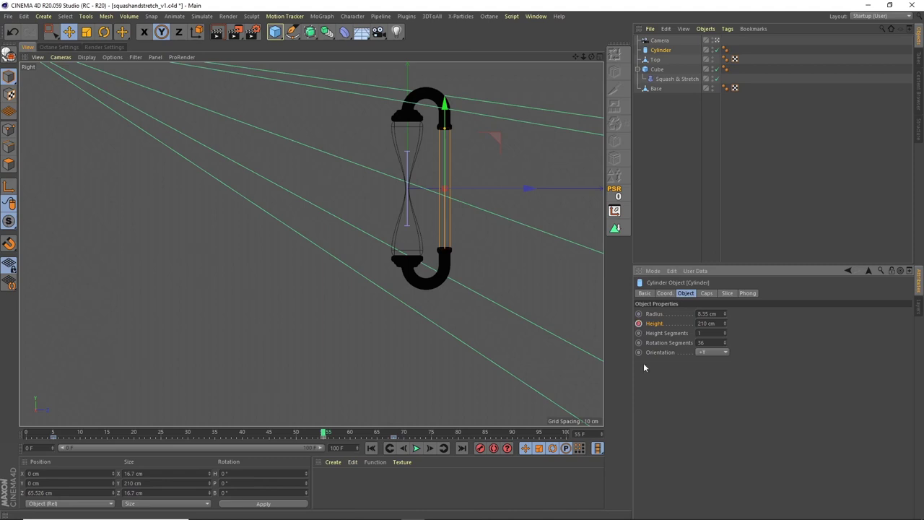
Step: Play the whole animation from the start in the Perspective view, with the full stretched container in frame
{"action": "left_click", "coordinate": [591, 56]}
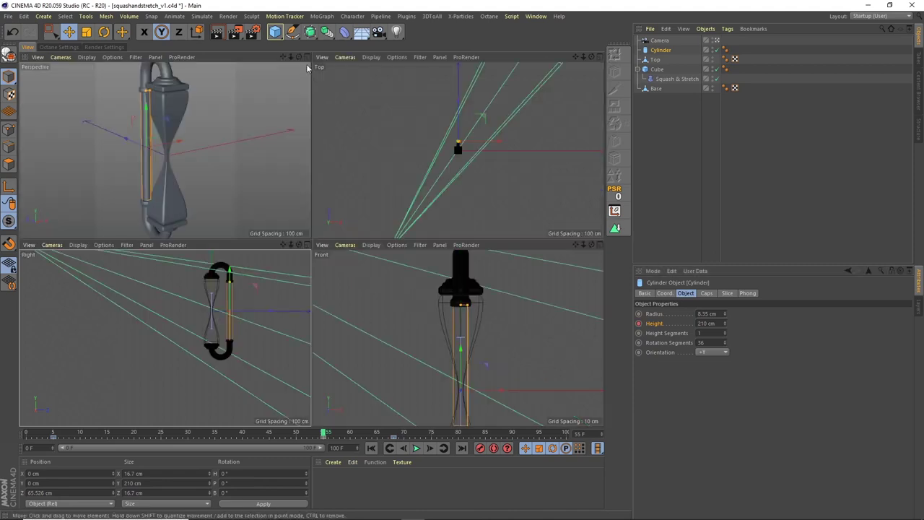
{"action": "left_click", "coordinate": [307, 58]}
{"action": "left_click", "coordinate": [666, 162]}
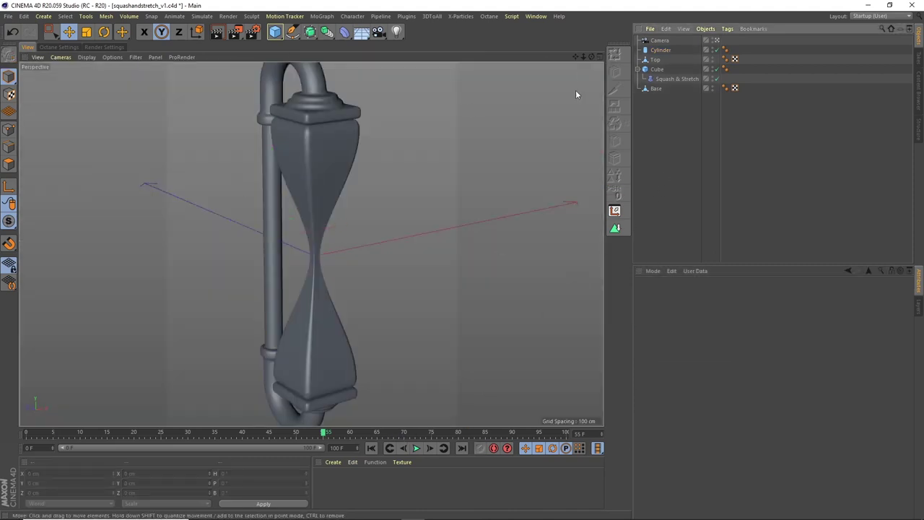
{"action": "left_click_drag", "start_coordinate": [582, 59], "coordinate": [557, 70]}
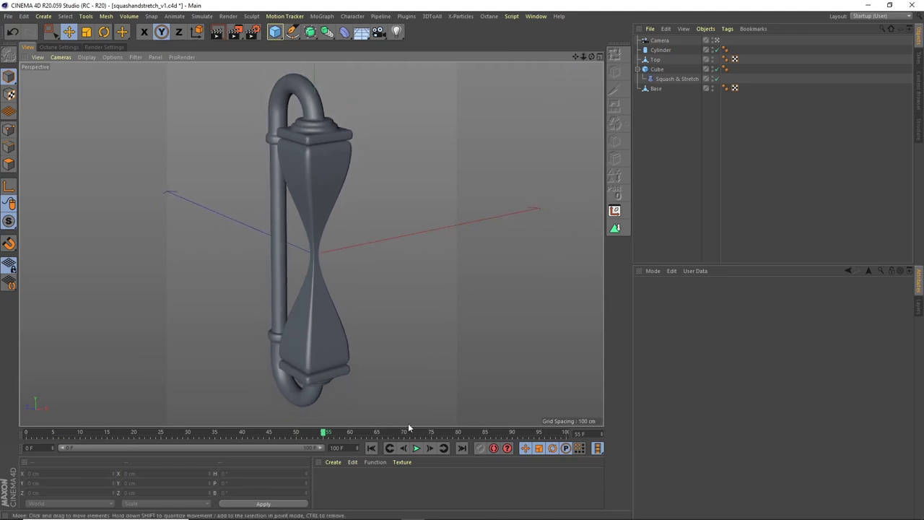
{"action": "left_click", "coordinate": [374, 449]}
{"action": "left_click", "coordinate": [417, 449]}
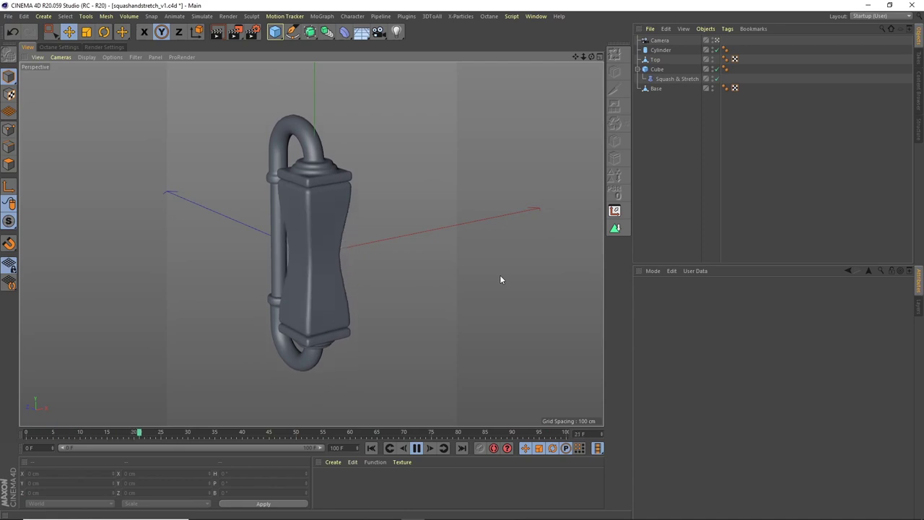
Step: Add a Jiggle deformer under the Cube below Squash & Stretch, and hide the Cylinder, Top and Base
{"action": "left_click", "coordinate": [418, 449]}
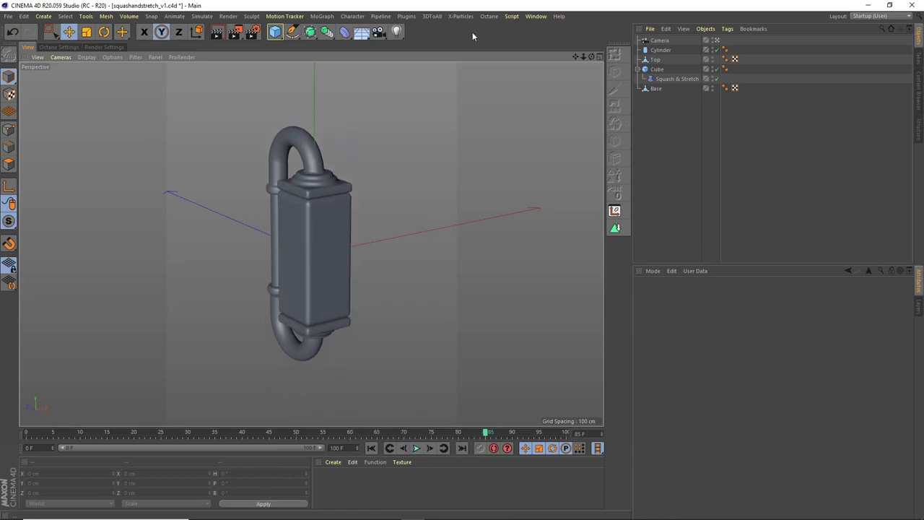
{"action": "left_click", "coordinate": [345, 32]}
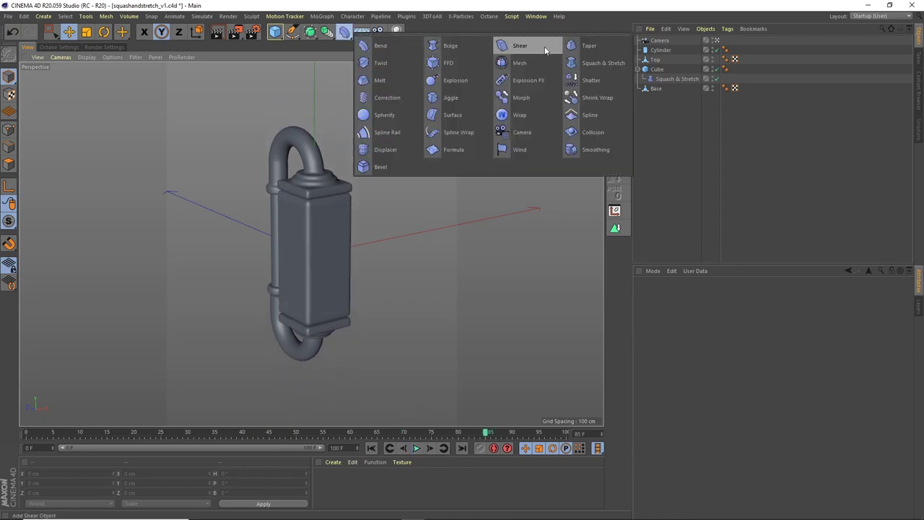
{"action": "left_click", "coordinate": [472, 92]}
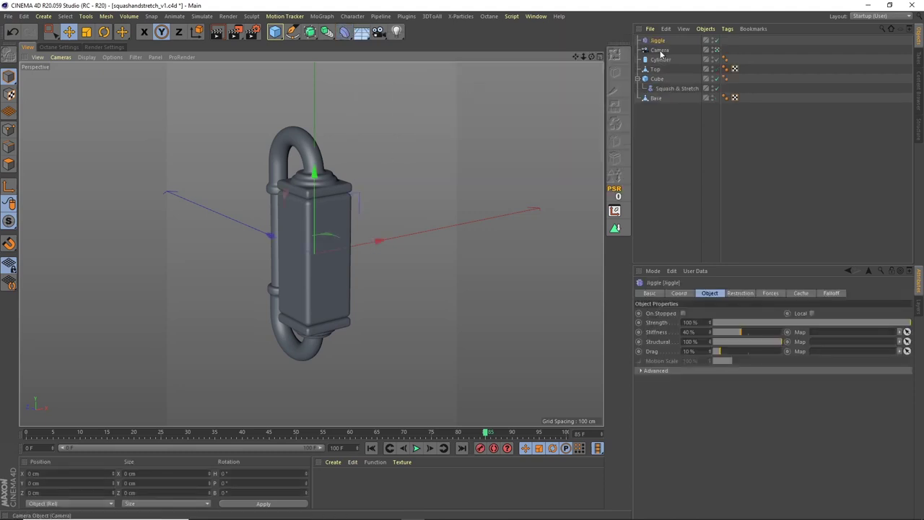
{"action": "left_click", "coordinate": [713, 66]}
{"action": "left_click", "coordinate": [712, 97]}
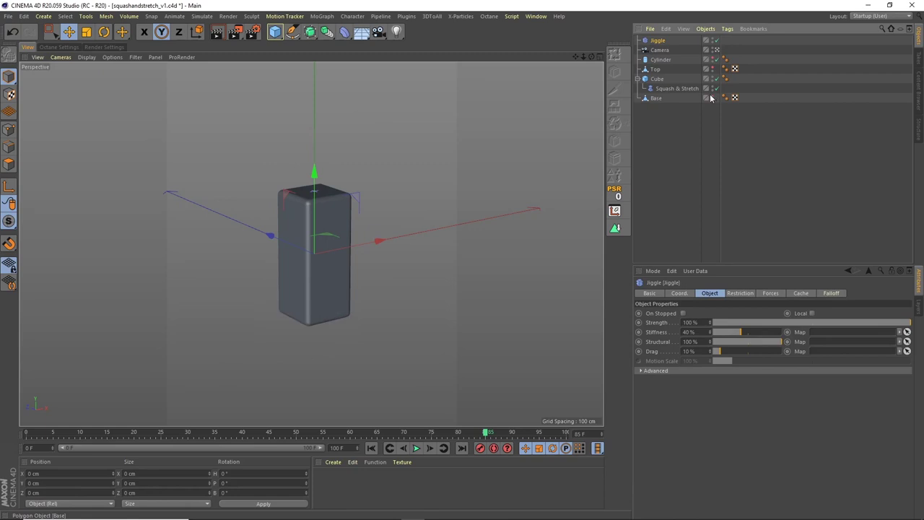
{"action": "left_click_drag", "start_coordinate": [663, 45], "coordinate": [668, 82]}
{"action": "left_click", "coordinate": [672, 79]}
{"action": "left_click", "coordinate": [664, 88]}
Step: Preview the Cube's jiggle from the start, set the Jiggle's Structural to 0 % and preview again
{"action": "left_click", "coordinate": [371, 448]}
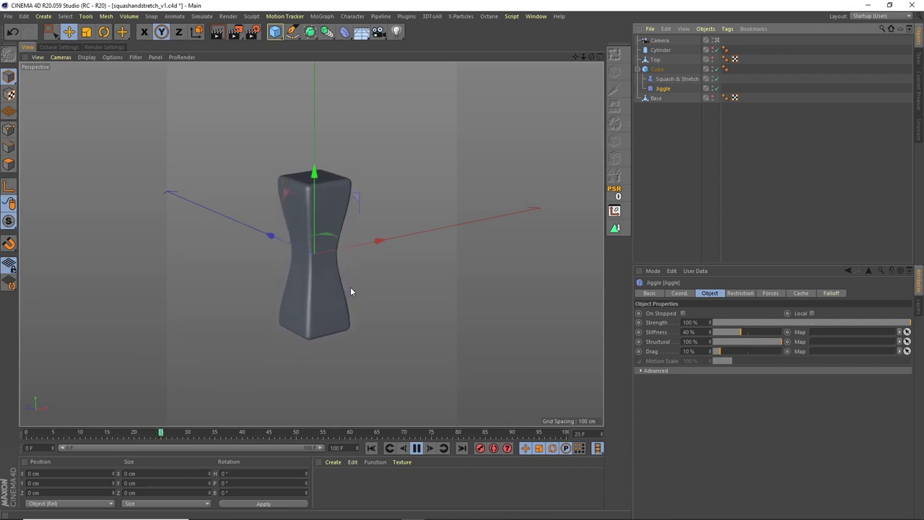
{"action": "left_click", "coordinate": [417, 447]}
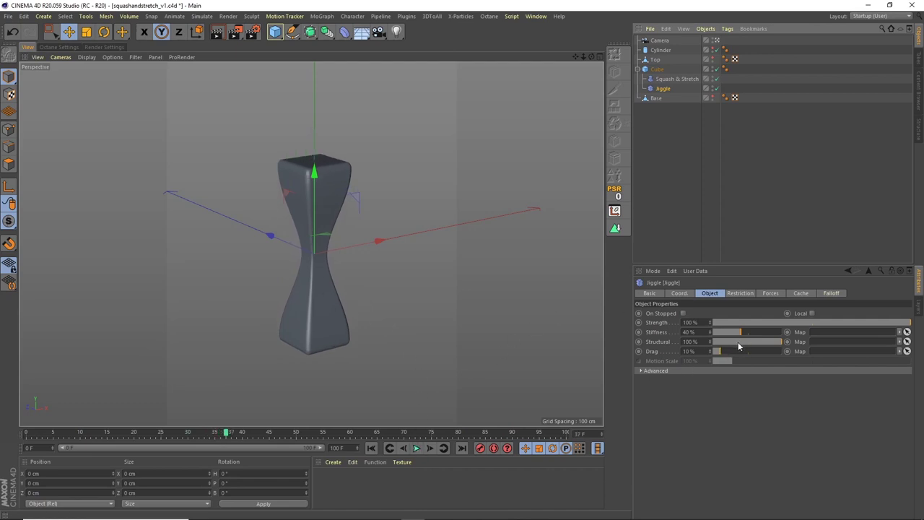
{"action": "left_click_drag", "start_coordinate": [750, 341], "coordinate": [711, 342]}
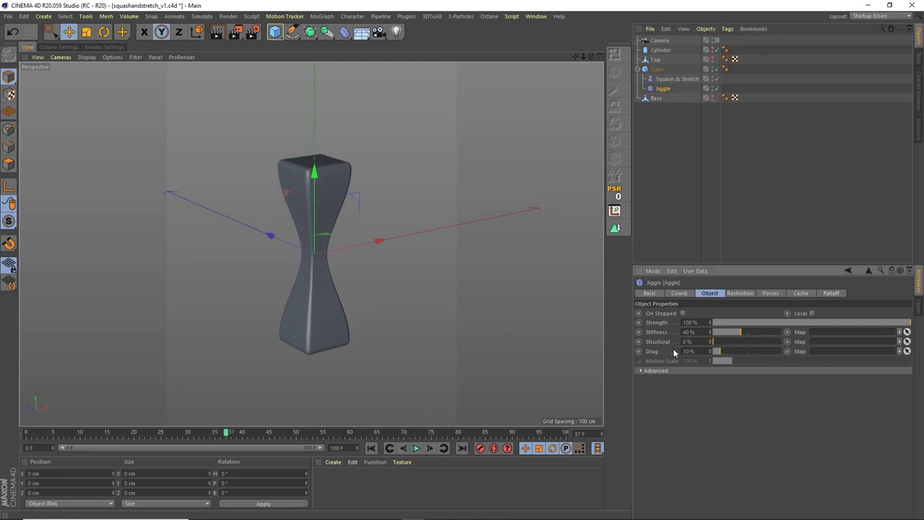
{"action": "left_click", "coordinate": [372, 448]}
{"action": "left_click", "coordinate": [417, 447]}
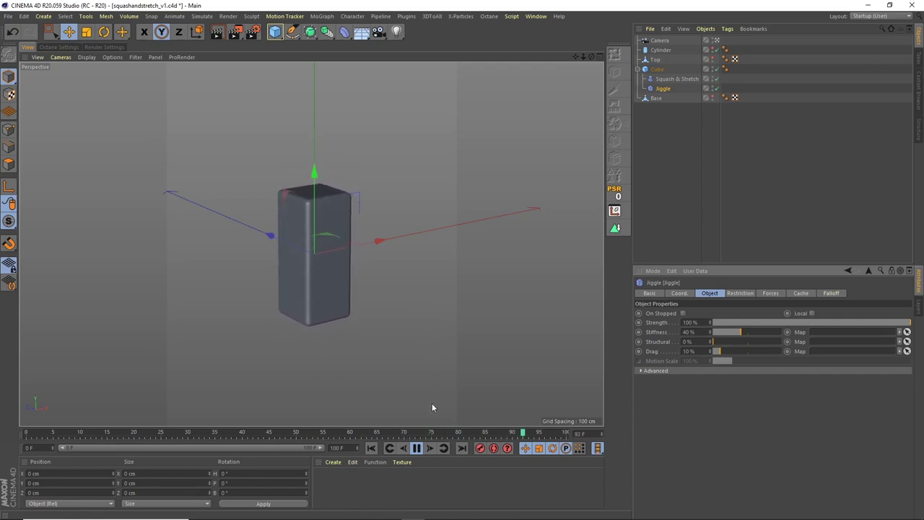
{"action": "left_click", "coordinate": [416, 448]}
Step: Set the Cube's Jiggle to 65 % Stiffness and 95 % Strength, and play the animation from the start
{"action": "left_click", "coordinate": [692, 332]}
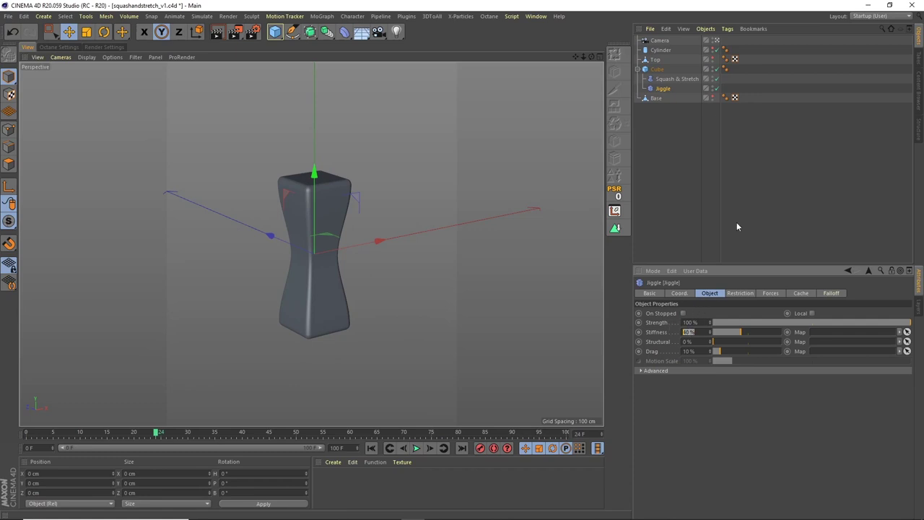
{"action": "type", "text": "65"}
{"action": "key", "text": "Return"}
{"action": "type", "text": "95"}
{"action": "key", "text": "Return"}
{"action": "left_click", "coordinate": [372, 448]}
{"action": "left_click", "coordinate": [416, 448]}
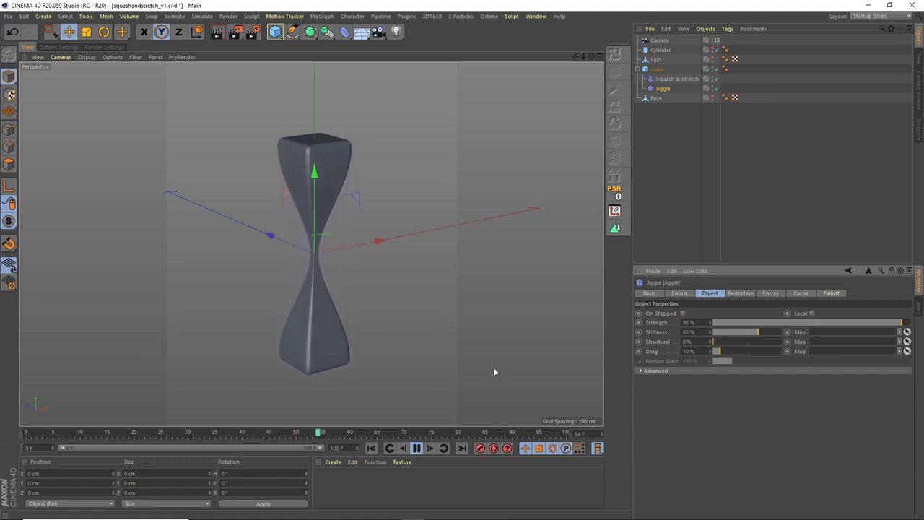
{"action": "left_click", "coordinate": [416, 448]}
Step: Make the Top and Base visible again and copy the Cube's Jiggle deformer under each of them
{"action": "left_click", "coordinate": [713, 58]}
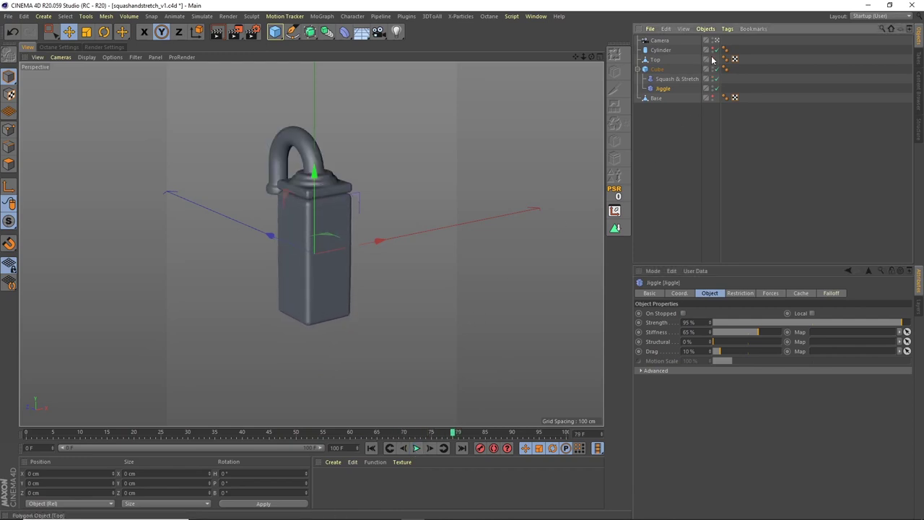
{"action": "left_click", "coordinate": [713, 98]}
{"action": "left_click", "coordinate": [698, 129]}
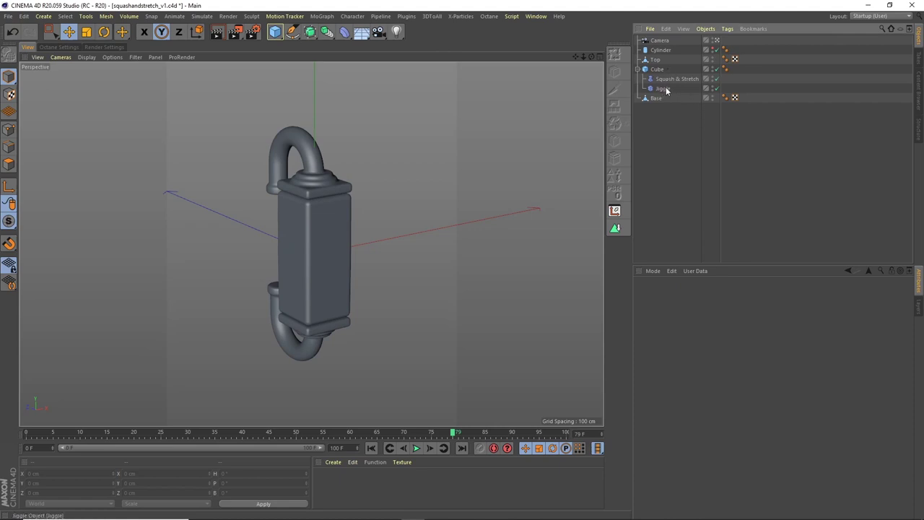
{"action": "left_click_drag", "start_coordinate": [663, 88], "coordinate": [658, 108], "text": "ctrl"}
{"action": "left_click", "coordinate": [665, 139]}
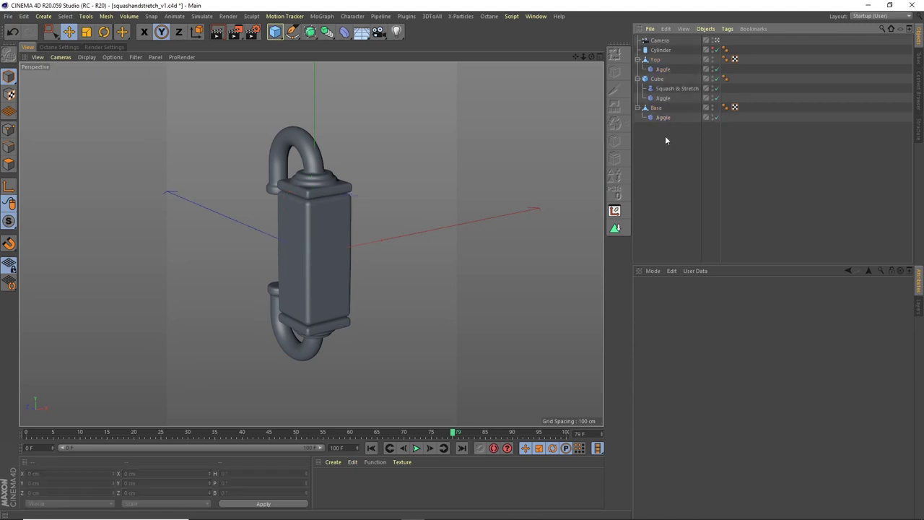
Step: Play the animation from the start to check the jiggle on the body, Top and Base together
{"action": "left_click", "coordinate": [371, 448]}
{"action": "left_click", "coordinate": [417, 448]}
{"action": "key", "text": "F8"}
Step: Open the Dope Sheet timeline and expand the curves for Top Position Y, Squash & Stretch Factor and Base Position Y
{"action": "left_click", "coordinate": [536, 16]}
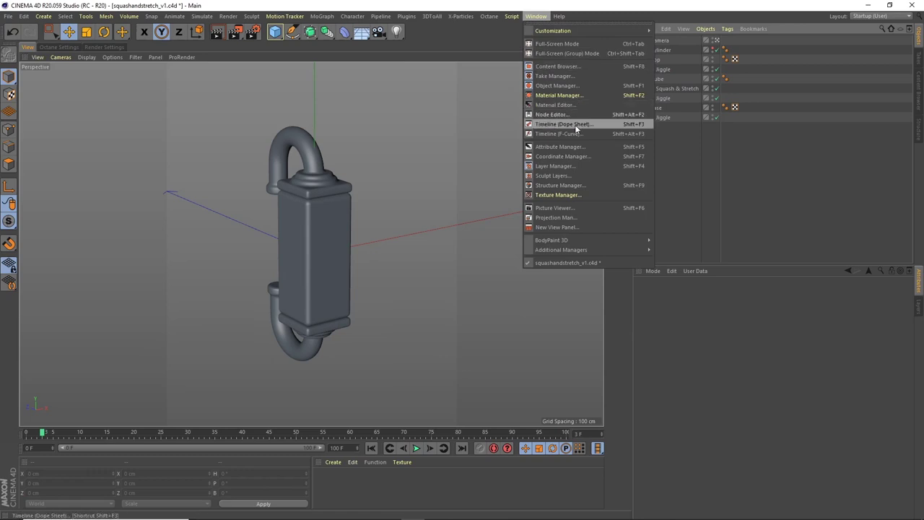
{"action": "left_click", "coordinate": [575, 126]}
{"action": "left_click_drag", "start_coordinate": [669, 120], "coordinate": [473, 119]}
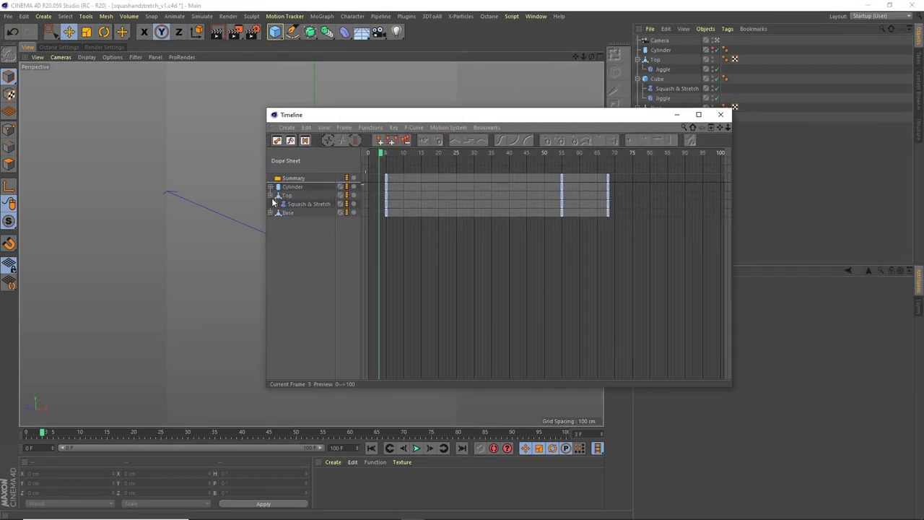
{"action": "key", "text": "ctrl+a"}
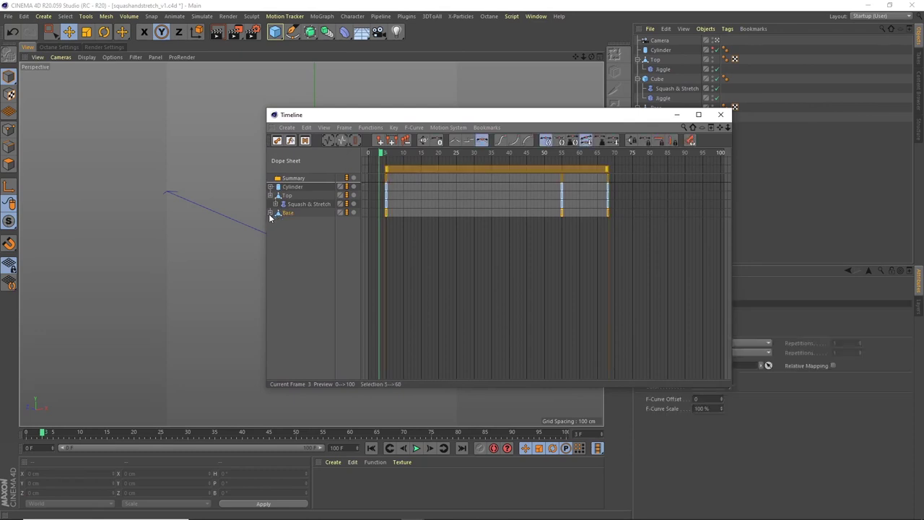
{"action": "left_click", "coordinate": [275, 205]}
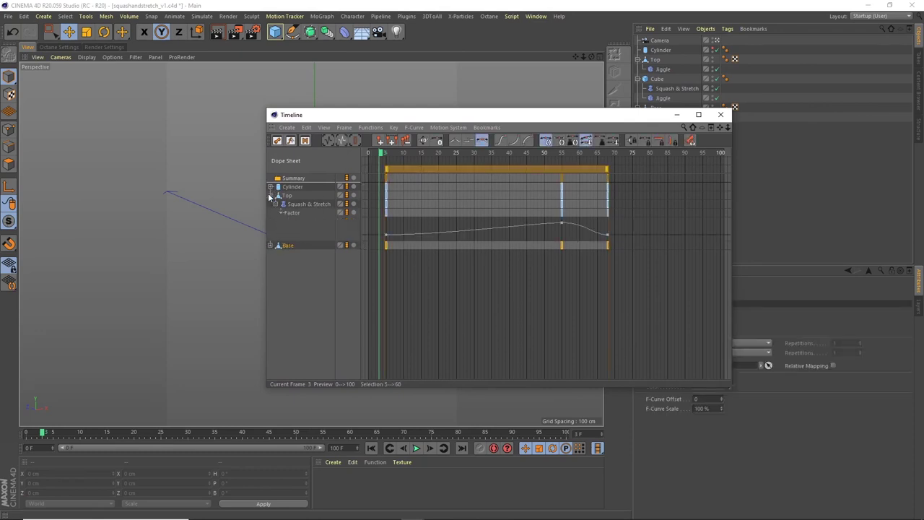
{"action": "left_click", "coordinate": [270, 196]}
{"action": "left_click", "coordinate": [275, 204]}
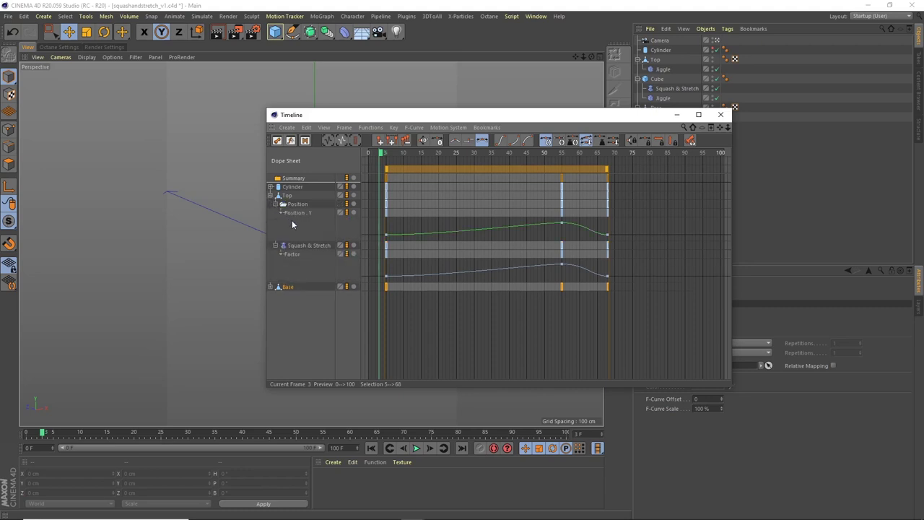
{"action": "left_click", "coordinate": [270, 287]}
{"action": "left_click", "coordinate": [275, 295]}
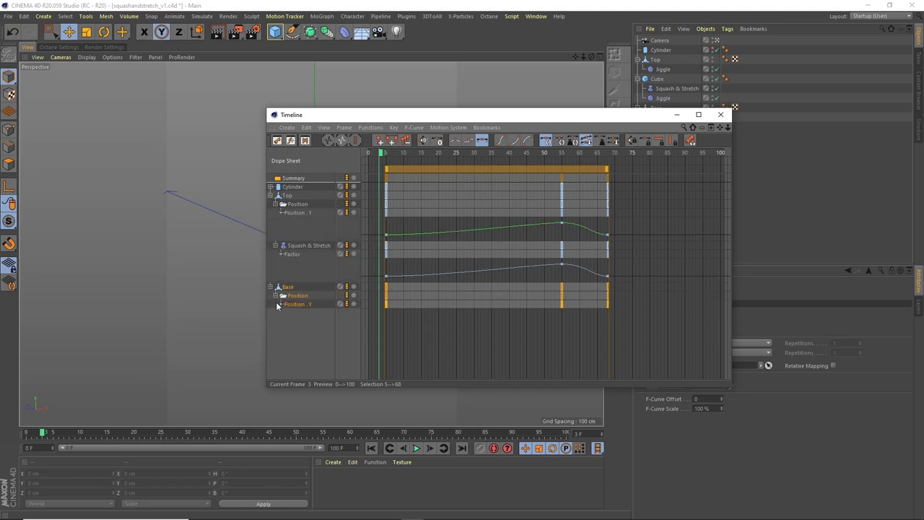
{"action": "left_click", "coordinate": [281, 309]}
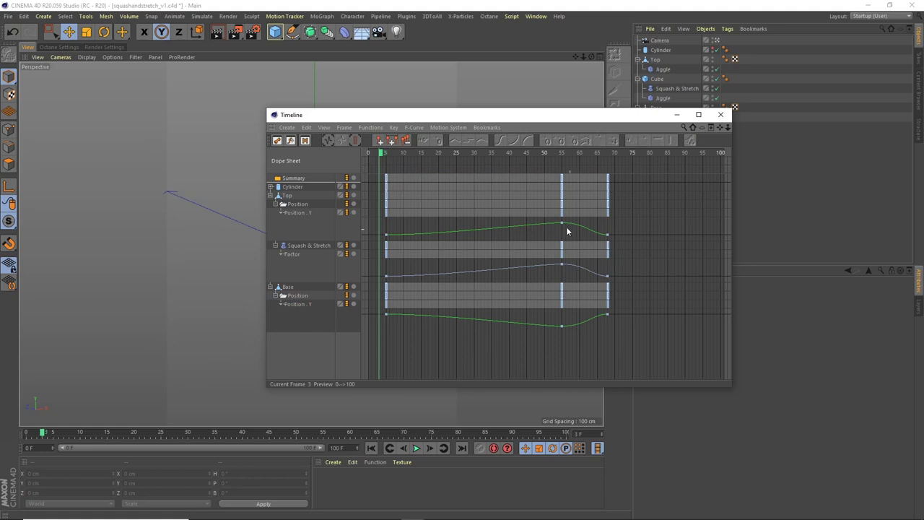
Step: Apply easing with flat tangents to all keys of the Top Position Y, Squash & Stretch Factor and Base Position Y curves
{"action": "left_click_drag", "start_coordinate": [607, 119], "coordinate": [438, 94]}
{"action": "left_click_drag", "start_coordinate": [380, 193], "coordinate": [405, 201]}
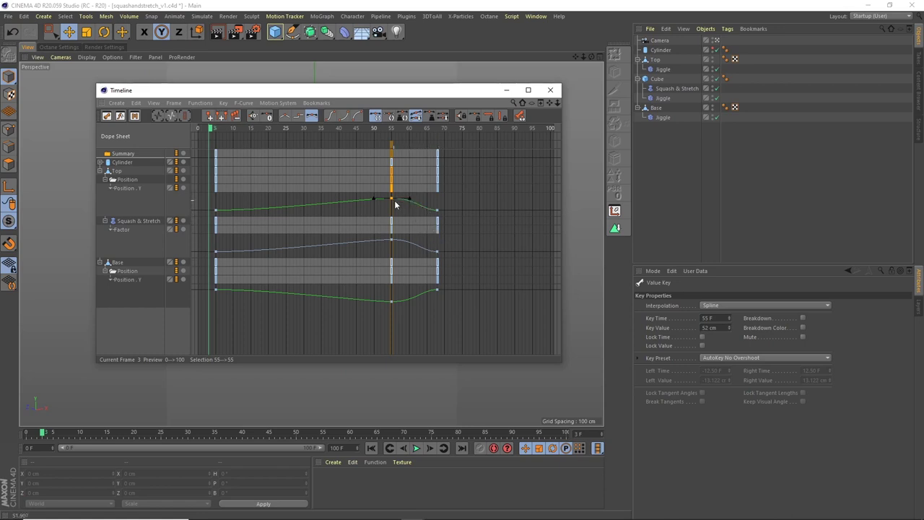
{"action": "left_click", "coordinate": [215, 210]}
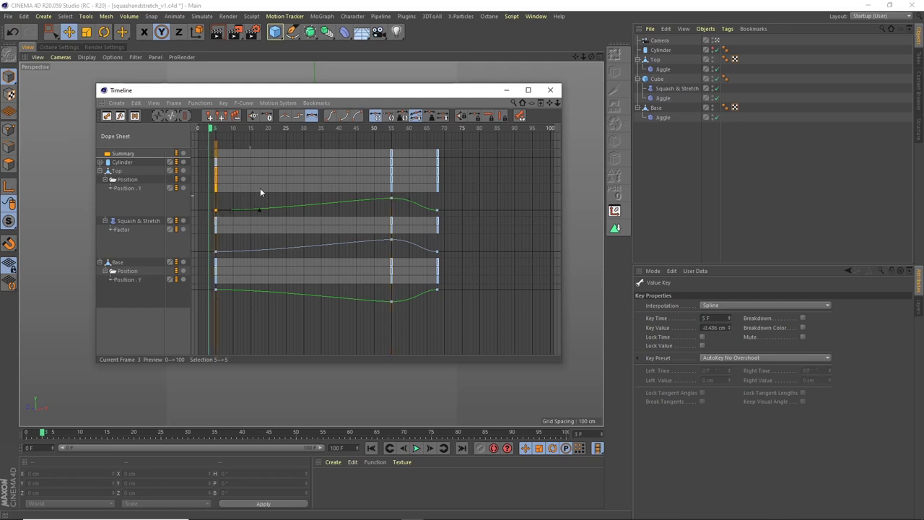
{"action": "left_click_drag", "start_coordinate": [218, 199], "coordinate": [444, 214]}
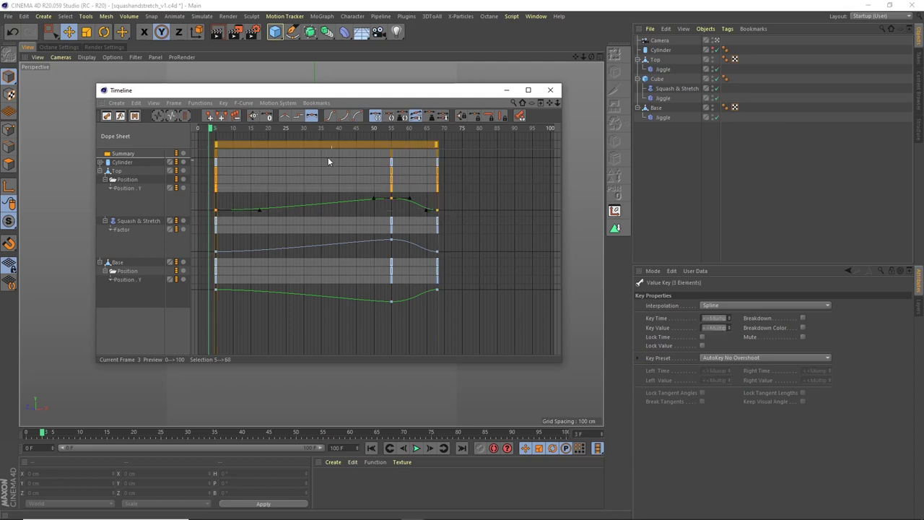
{"action": "left_click", "coordinate": [330, 118]}
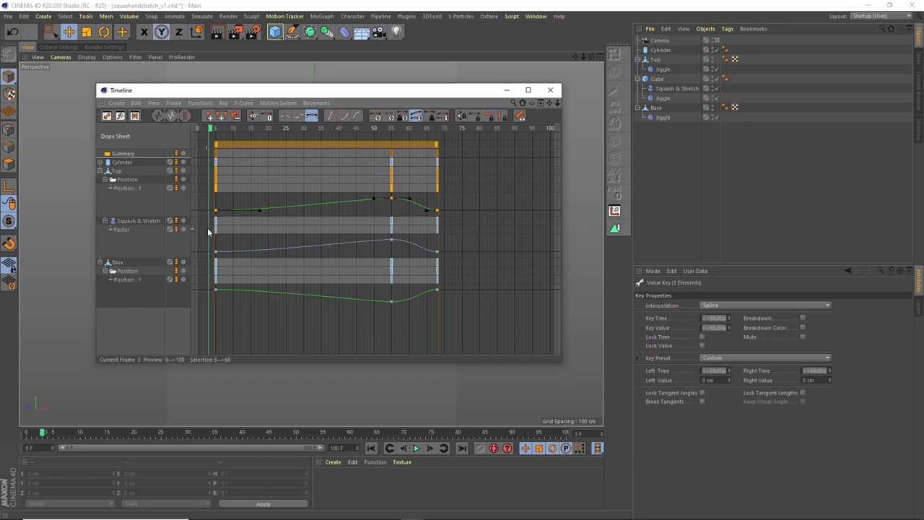
{"action": "left_click_drag", "start_coordinate": [208, 229], "coordinate": [445, 286]}
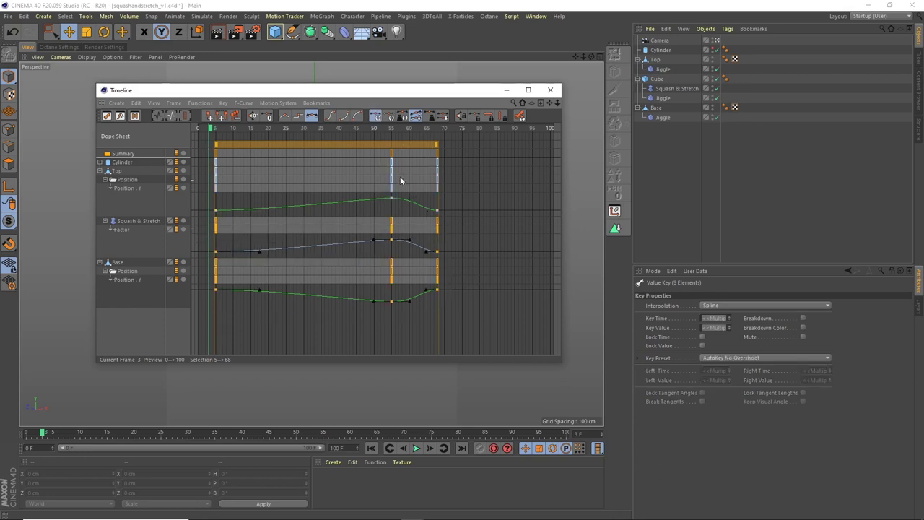
{"action": "left_click", "coordinate": [331, 118]}
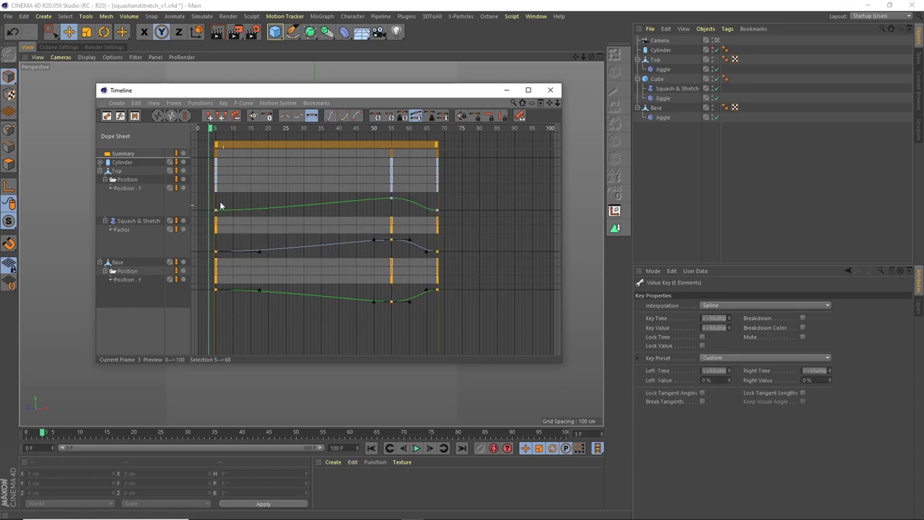
Step: Set the tangent Left Time to -14 F on the frame 5 keys of the Top, Squash & Stretch and Base curves
{"action": "left_click_drag", "start_coordinate": [212, 197], "coordinate": [225, 210]}
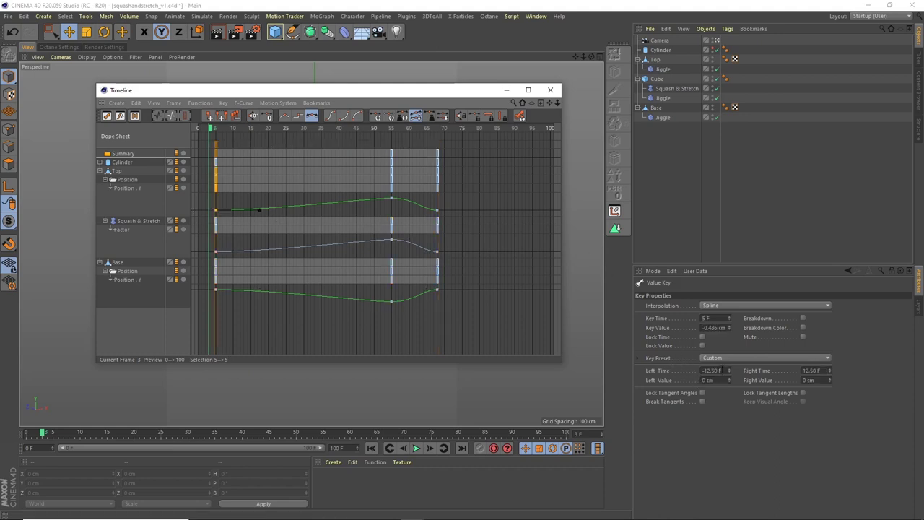
{"action": "left_click", "coordinate": [711, 371]}
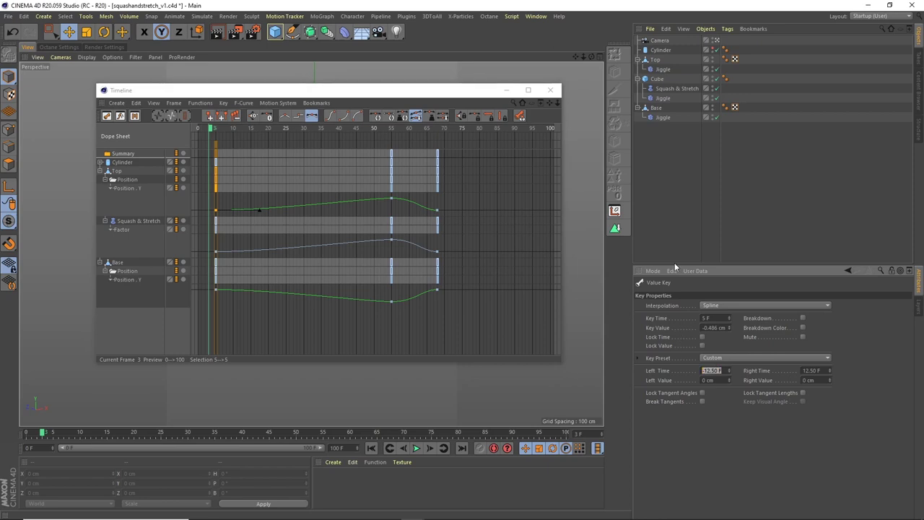
{"action": "type", "text": "-14"}
{"action": "key", "text": "Return"}
{"action": "left_click", "coordinate": [212, 247]}
{"action": "left_click_drag", "start_coordinate": [223, 277], "coordinate": [230, 302]}
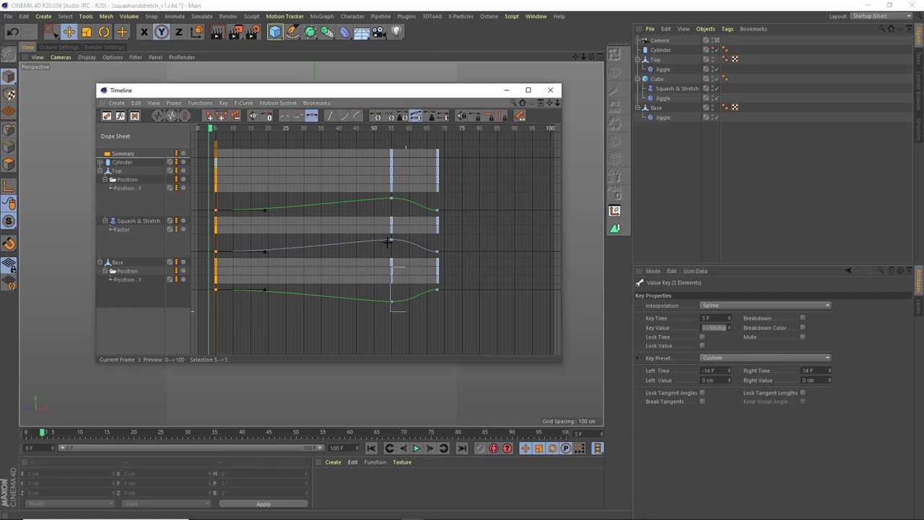
Step: Set the tangent Left Time to -10 F on the frame 55 keys of all three expanded curves
{"action": "left_click_drag", "start_coordinate": [406, 315], "coordinate": [373, 191]}
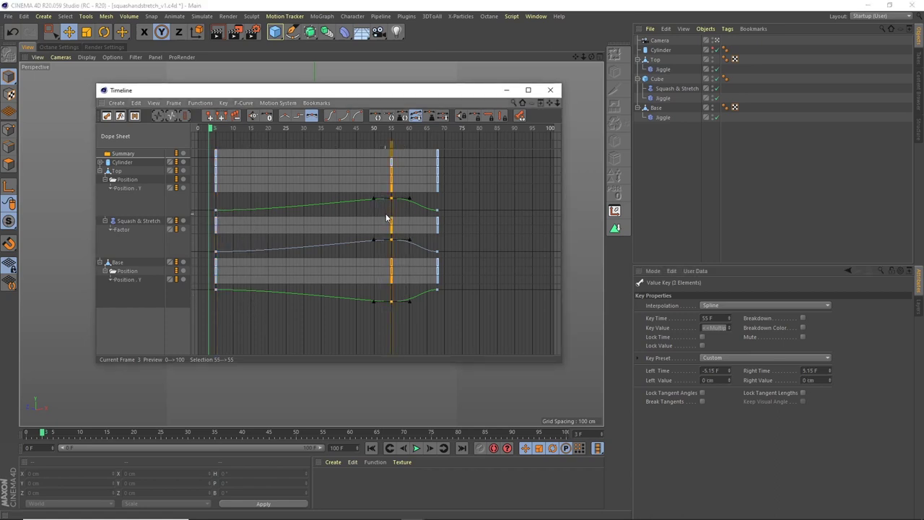
{"action": "double_click", "coordinate": [712, 370]}
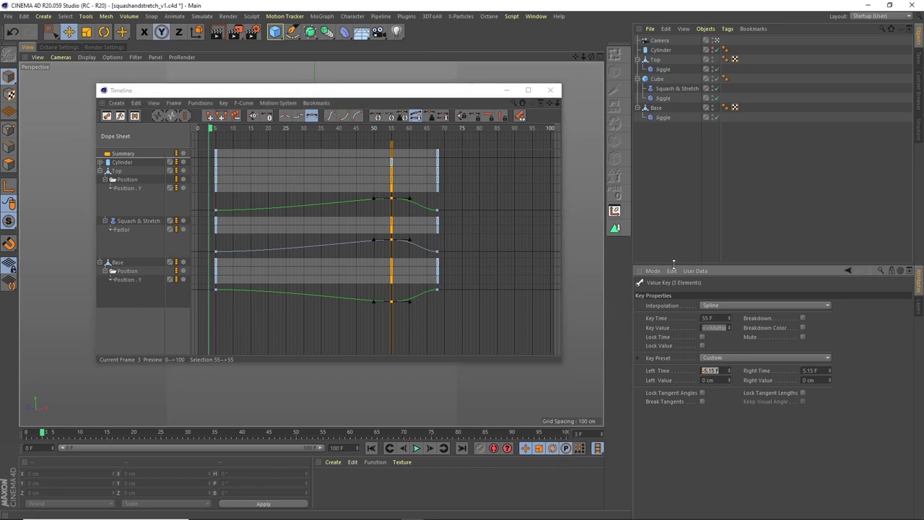
{"action": "type", "text": "-100"}
{"action": "key", "text": "Return"}
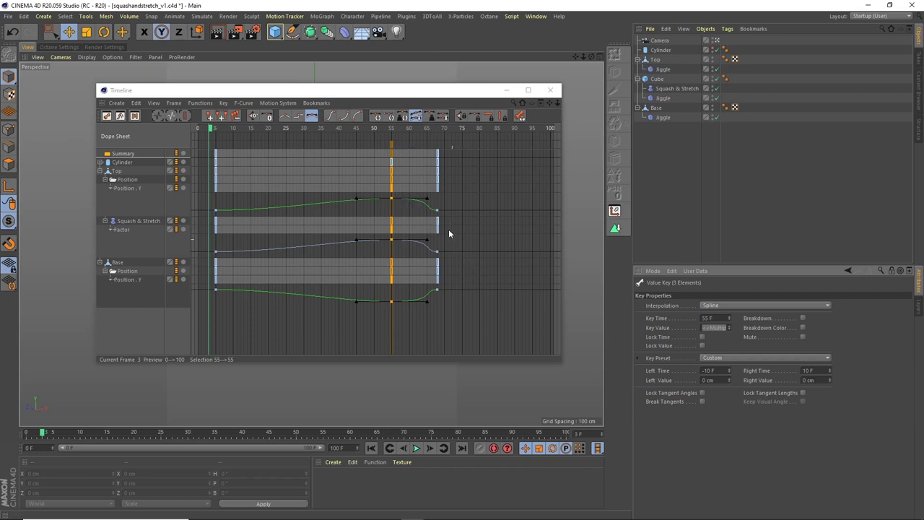
Step: Set the Left Time of the three curves' frame 68 keys to -3 F, close the timeline and play the animation
{"action": "left_click_drag", "start_coordinate": [446, 208], "coordinate": [434, 298]}
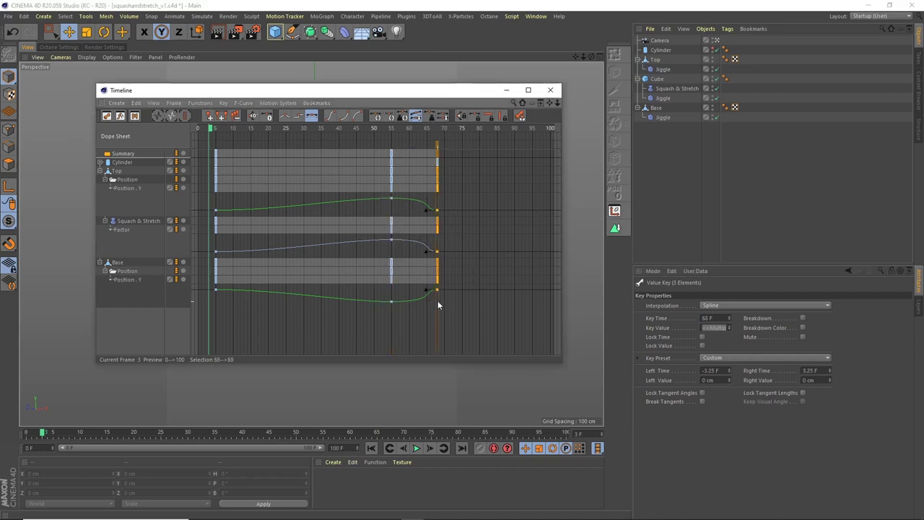
{"action": "left_click", "coordinate": [714, 371]}
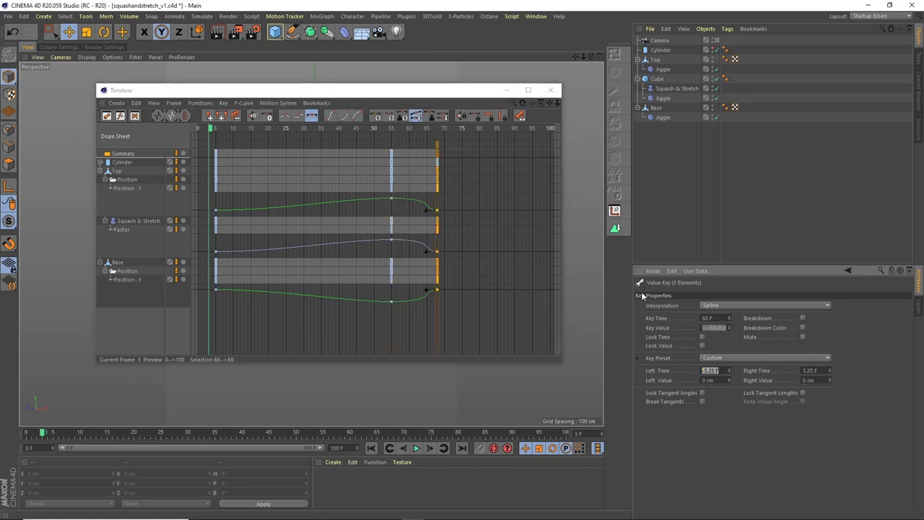
{"action": "key", "text": "BackSpace"}
{"action": "left_click", "coordinate": [549, 90]}
{"action": "left_click", "coordinate": [416, 448]}
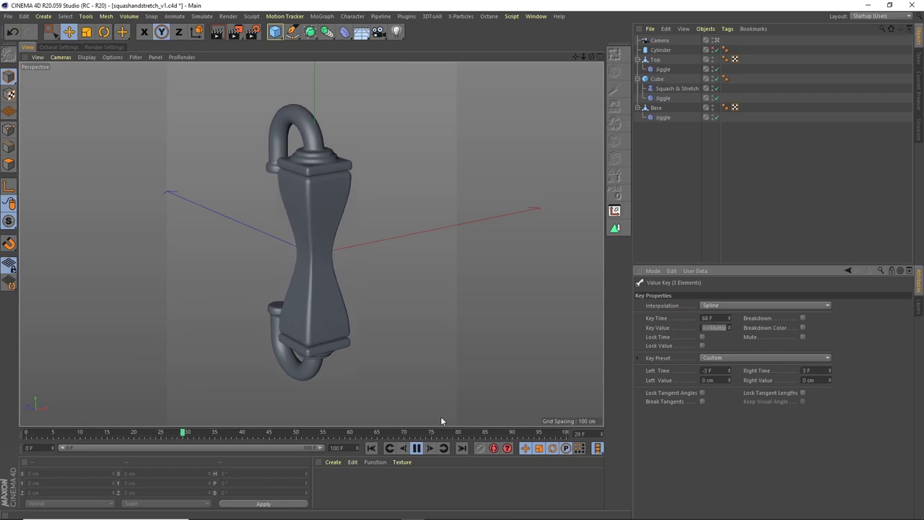
Step: Create an Octane Specular material and assign it to the Cube
{"action": "left_click", "coordinate": [418, 449]}
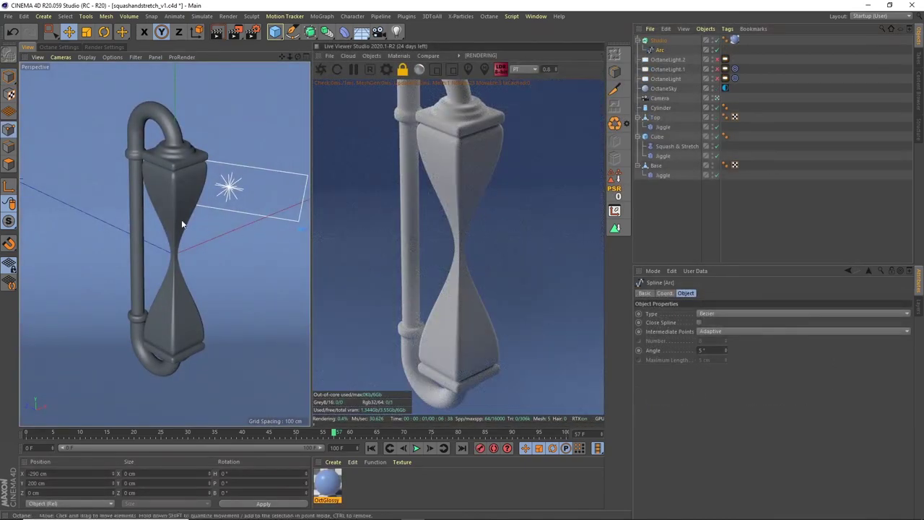
{"action": "left_click", "coordinate": [656, 216]}
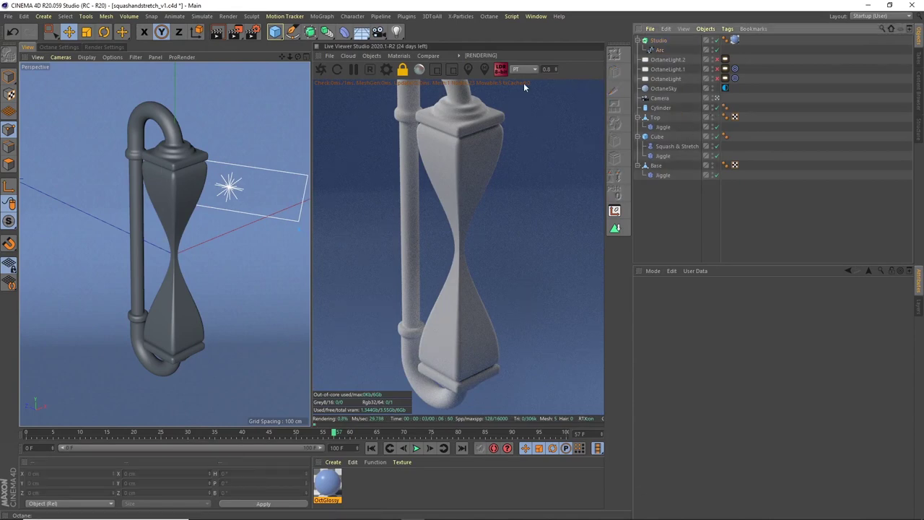
{"action": "left_click", "coordinate": [399, 56]}
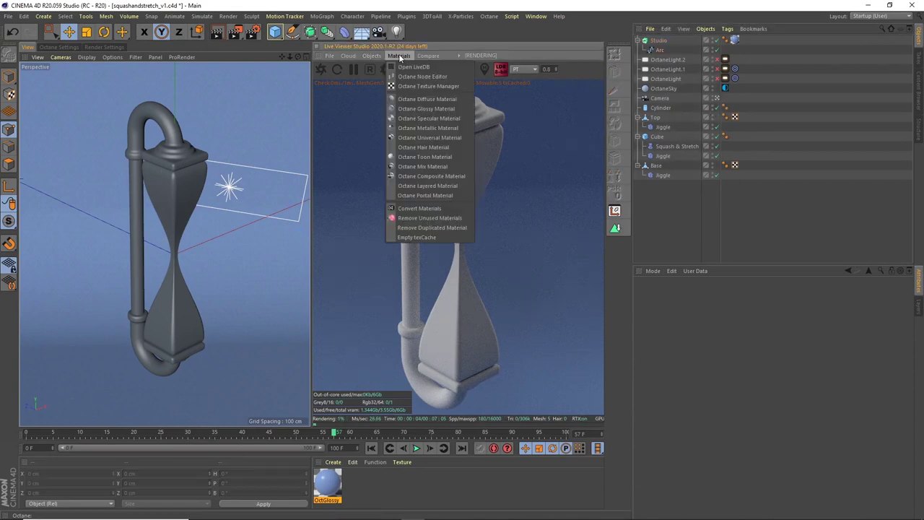
{"action": "left_click", "coordinate": [430, 120]}
{"action": "left_click_drag", "start_coordinate": [331, 485], "coordinate": [350, 434]}
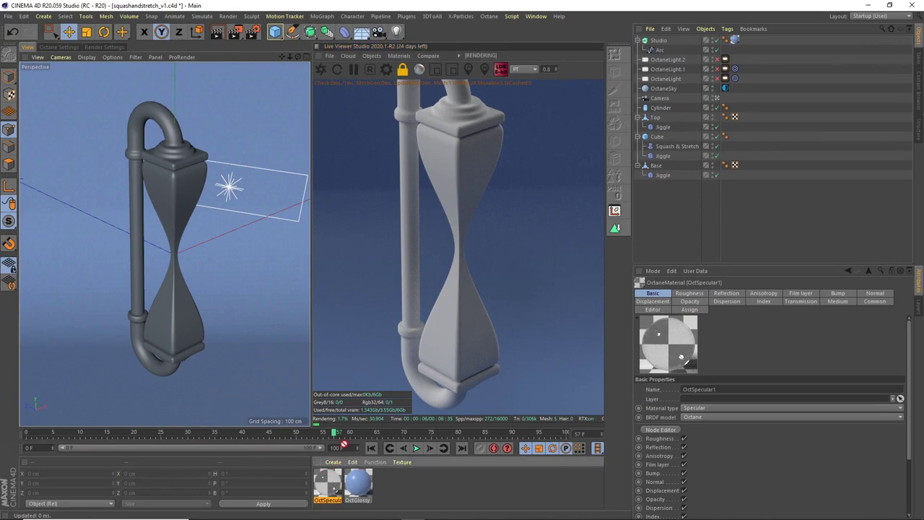
{"action": "left_click_drag", "start_coordinate": [657, 138], "coordinate": [657, 137]}
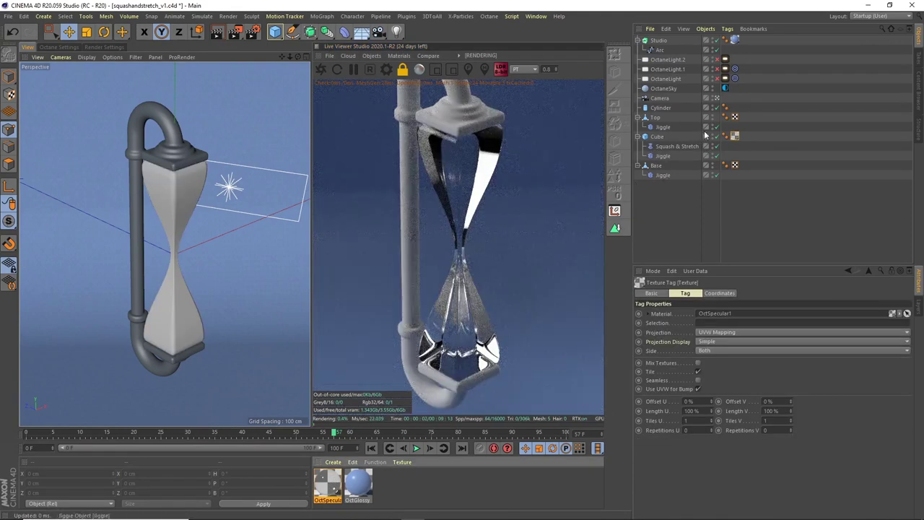
Step: Rename the new specular material Jelly and set its roughness float to 0.1
{"action": "double_click", "coordinate": [326, 481]}
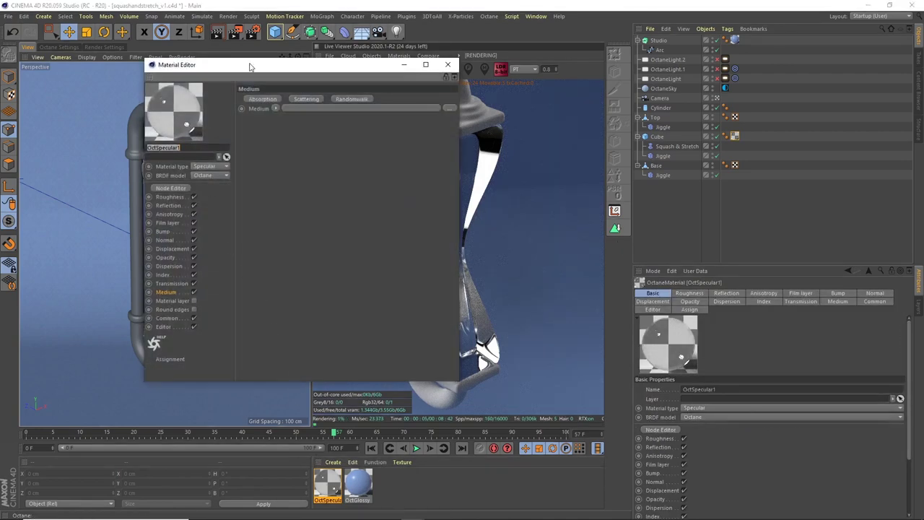
{"action": "key", "text": "BackSpace"}
{"action": "type", "text": "Jelly"}
{"action": "key", "text": "Return"}
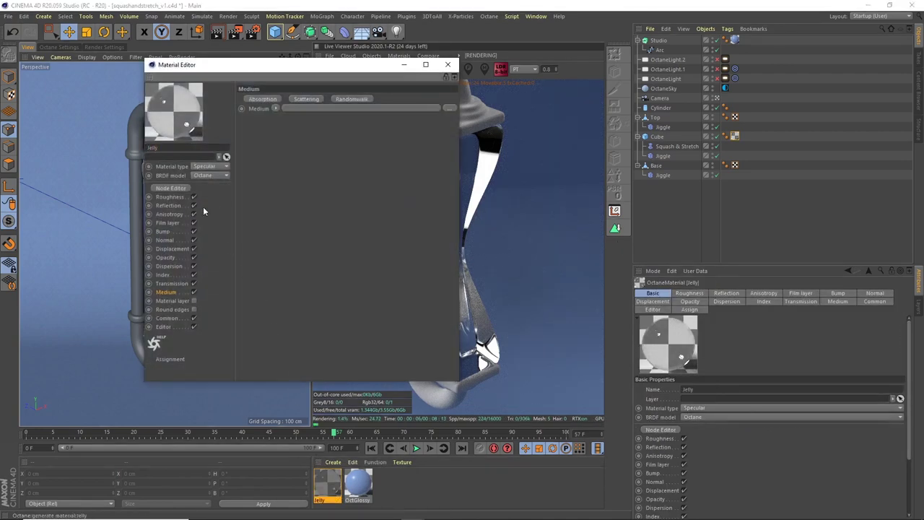
{"action": "left_click", "coordinate": [170, 198]}
{"action": "left_click", "coordinate": [274, 132]}
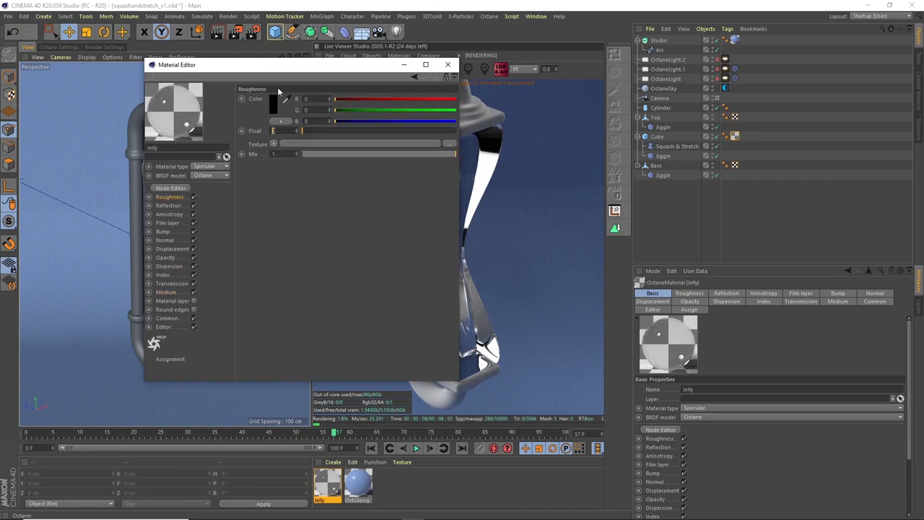
{"action": "type", "text": "0.1"}
{"action": "key", "text": "Return"}
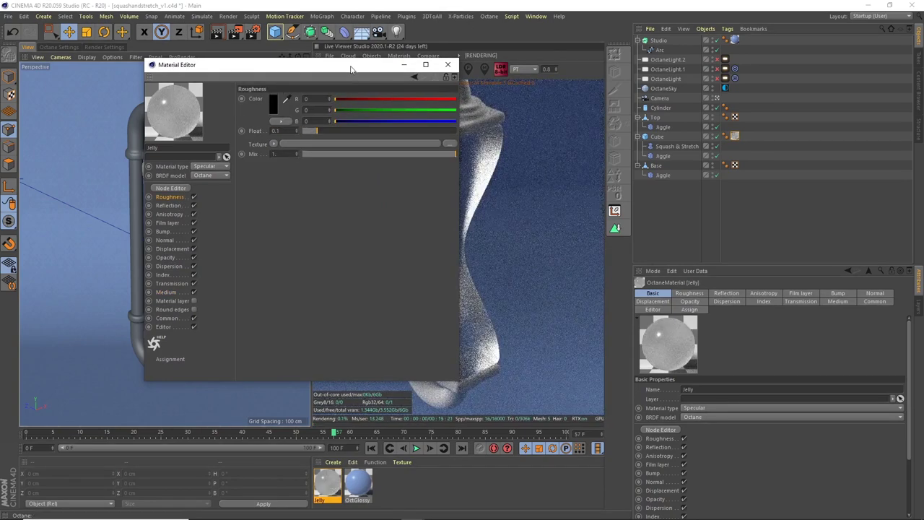
Step: Set the Jelly material's reflection float to 0.3
{"action": "left_click_drag", "start_coordinate": [351, 68], "coordinate": [249, 75]}
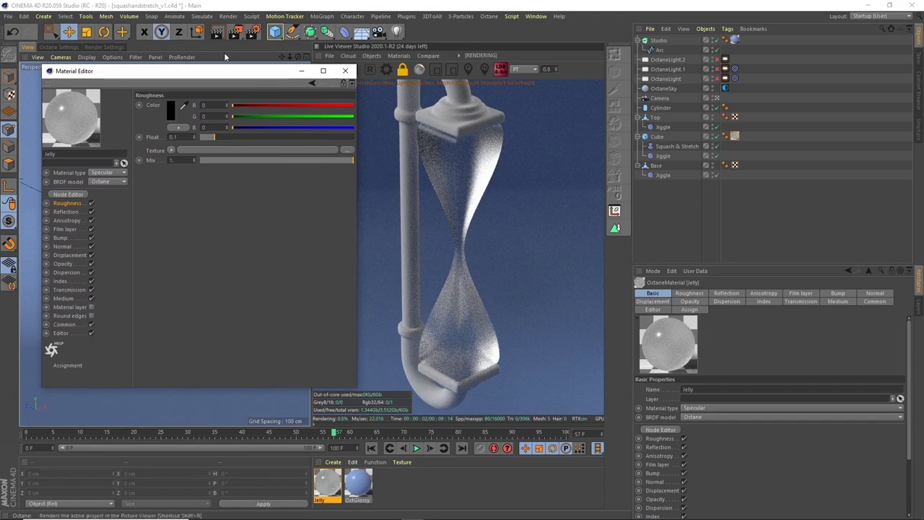
{"action": "left_click", "coordinate": [66, 212]}
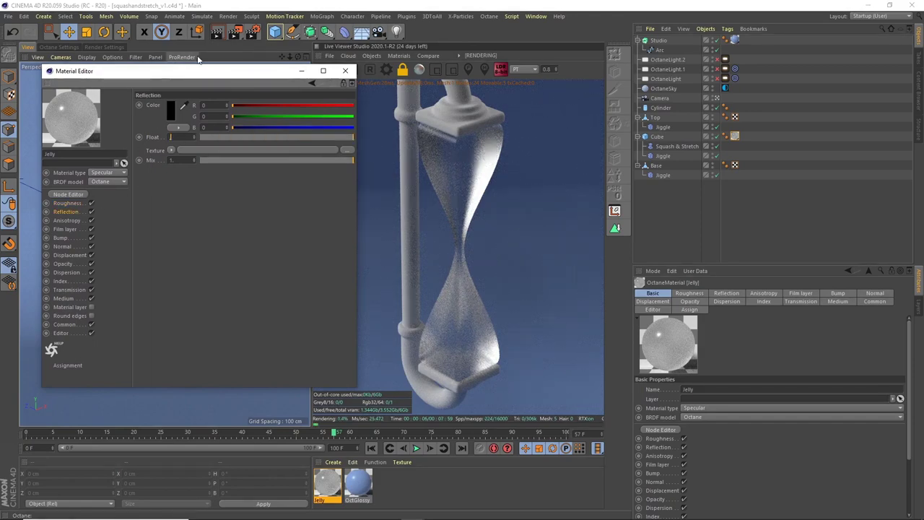
{"action": "key", "text": "Return"}
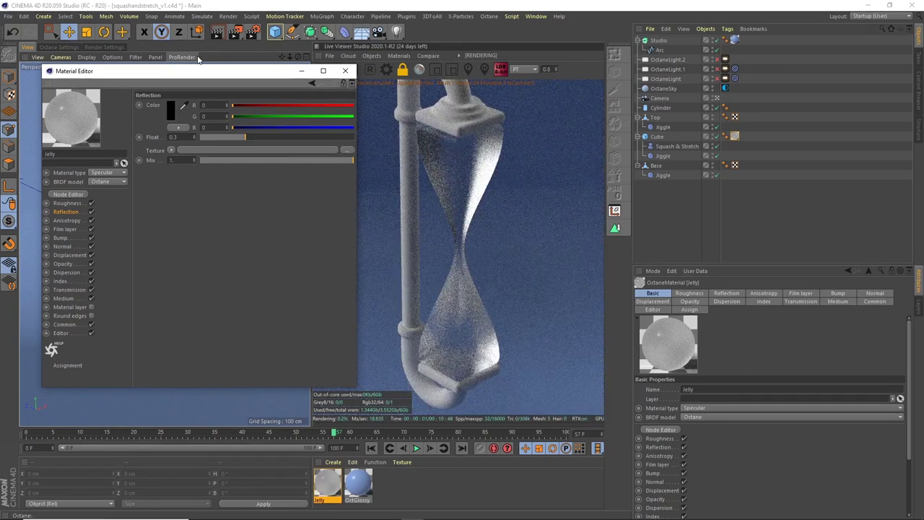
Step: Look through the Jelly material's remaining channels, from Anisotropy and Film layer to Index
{"action": "left_click", "coordinate": [69, 229]}
{"action": "left_click", "coordinate": [66, 220]}
{"action": "left_click", "coordinate": [61, 238]}
{"action": "left_click", "coordinate": [63, 246]}
{"action": "left_click", "coordinate": [71, 256]}
{"action": "left_click", "coordinate": [73, 264]}
{"action": "left_click", "coordinate": [73, 273]}
{"action": "left_click", "coordinate": [70, 281]}
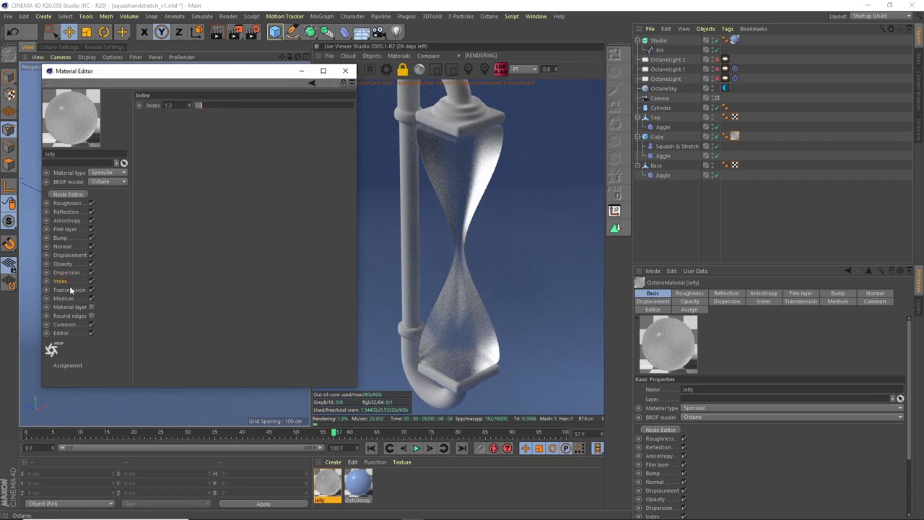
Step: Add an Absorption medium to the Jelly material and set its density to 10
{"action": "left_click", "coordinate": [64, 299]}
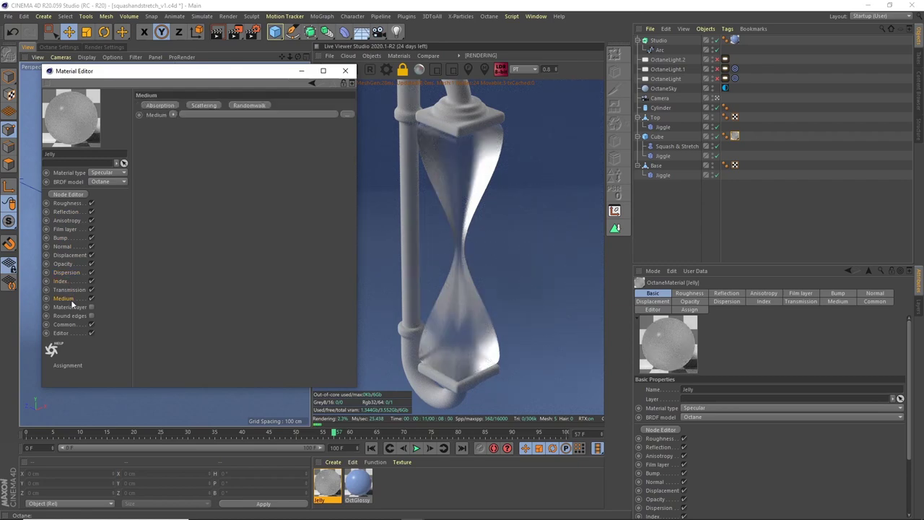
{"action": "left_click", "coordinate": [160, 104]}
{"action": "left_click", "coordinate": [181, 137]}
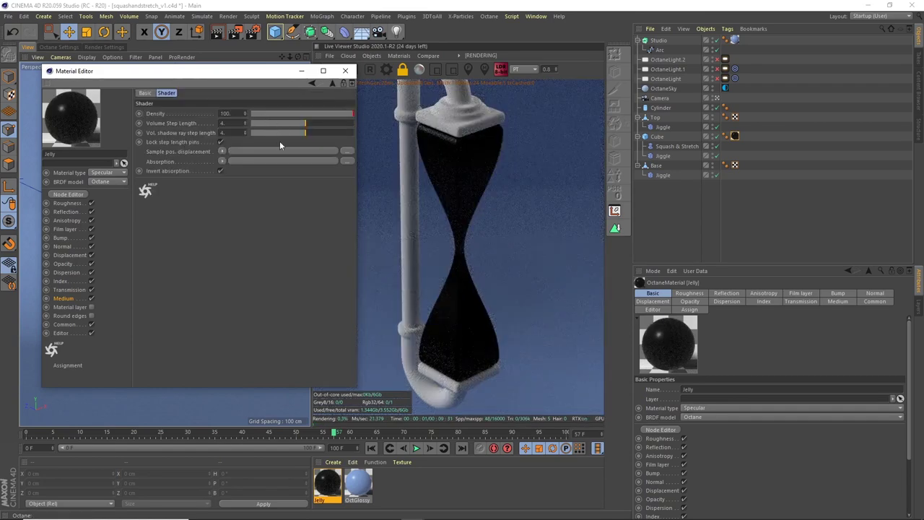
{"action": "double_click", "coordinate": [230, 114]}
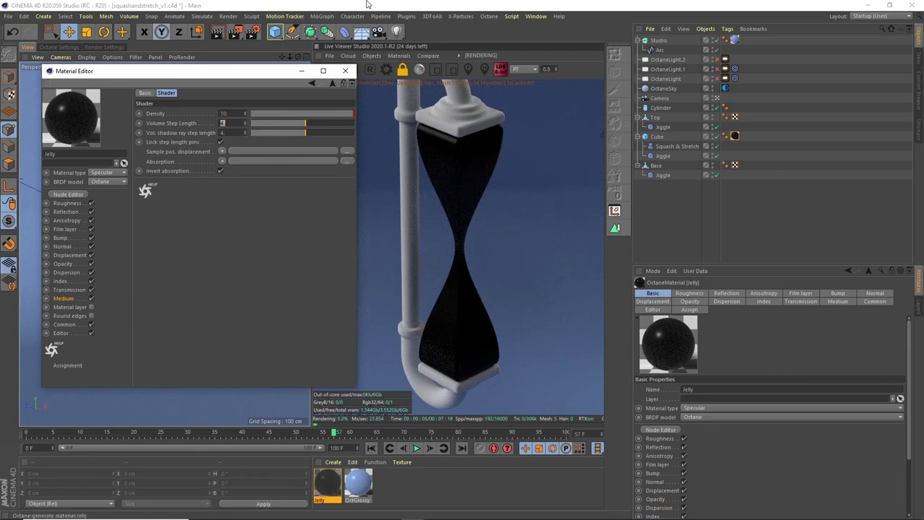
{"action": "key", "text": "Tab"}
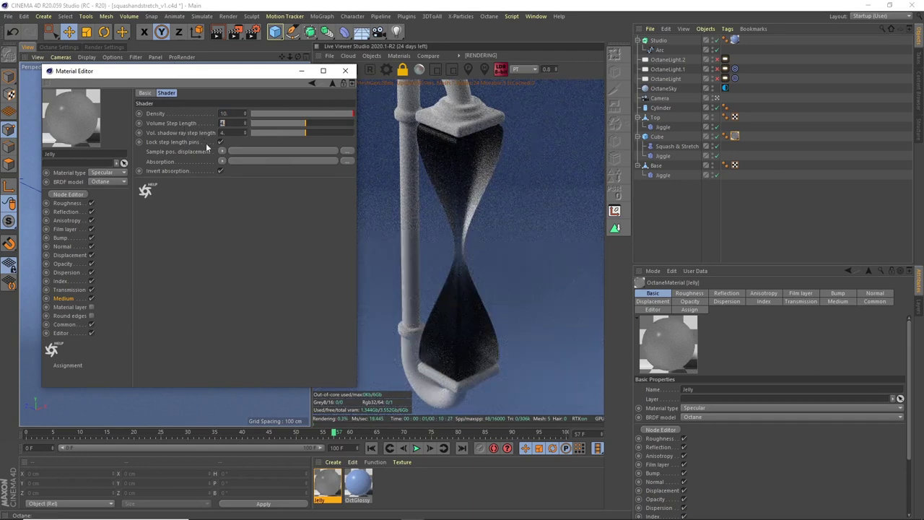
Step: Load an RgbSpectrum shader into the Absorption slot of the Jelly medium
{"action": "left_click", "coordinate": [222, 161]}
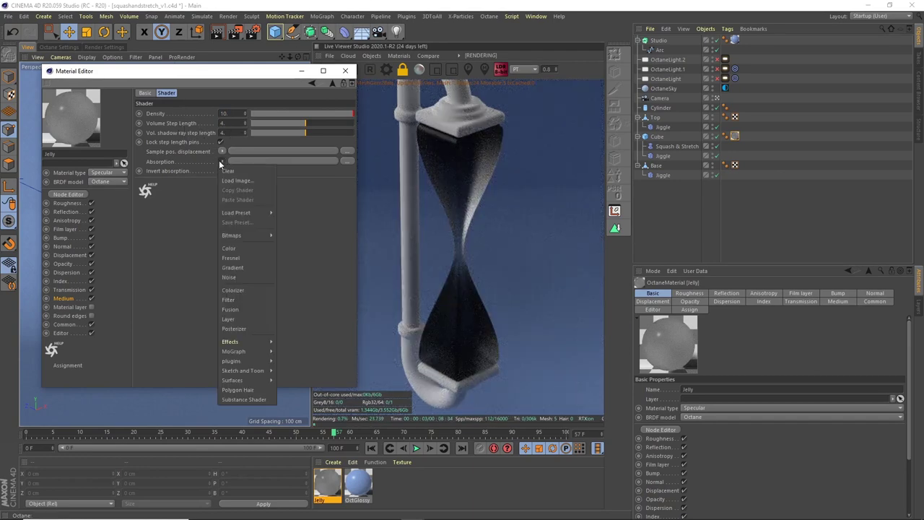
{"action": "mouse_move", "coordinate": [266, 361]}
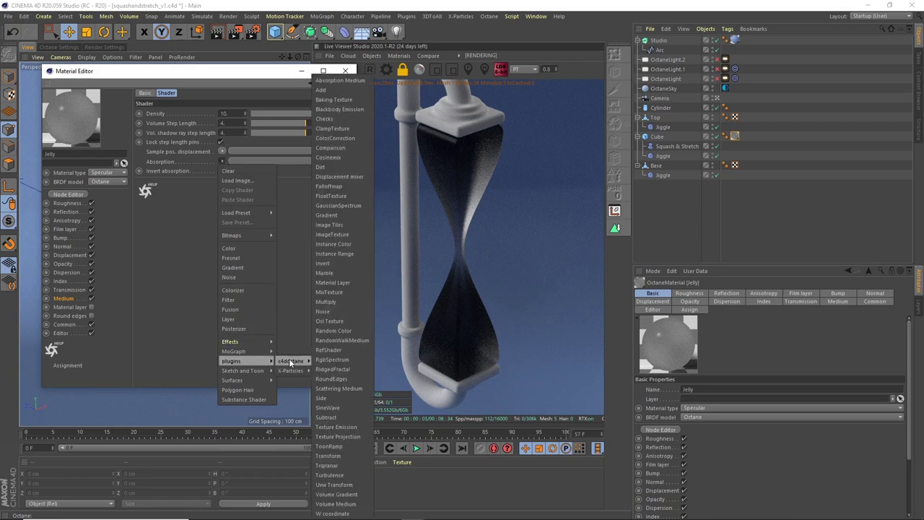
{"action": "left_click", "coordinate": [342, 364]}
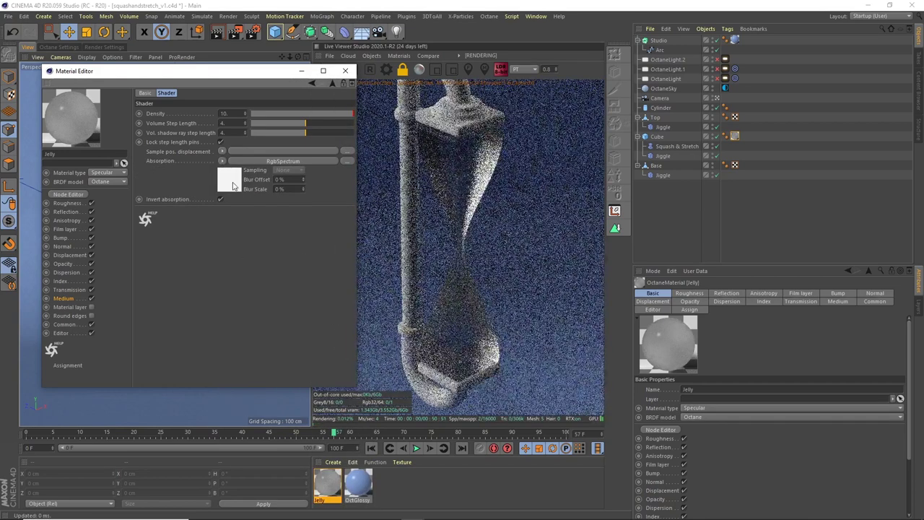
Step: Set the RgbSpectrum color to purple with H 278°, S 89% and V 91%, and close the material editor
{"action": "left_click", "coordinate": [231, 180]}
{"action": "left_click", "coordinate": [169, 120]}
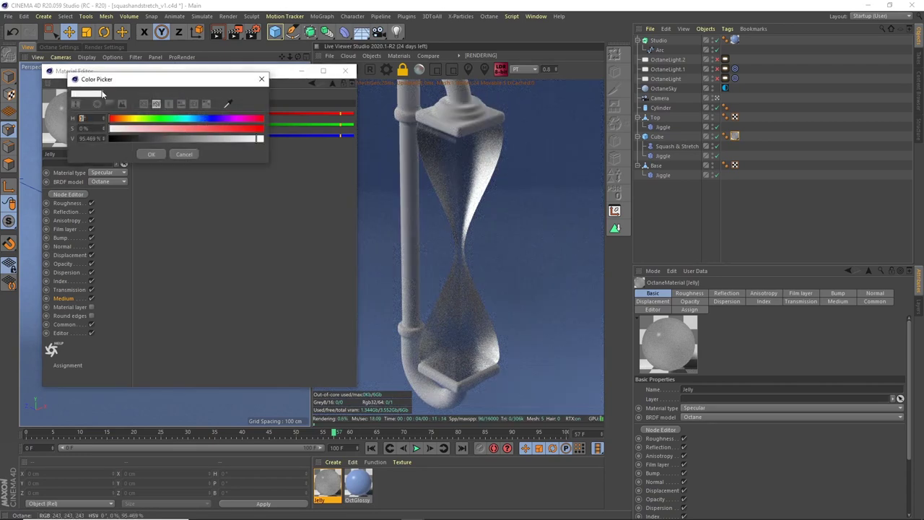
{"action": "type", "text": "278"}
{"action": "key", "text": "Tab"}
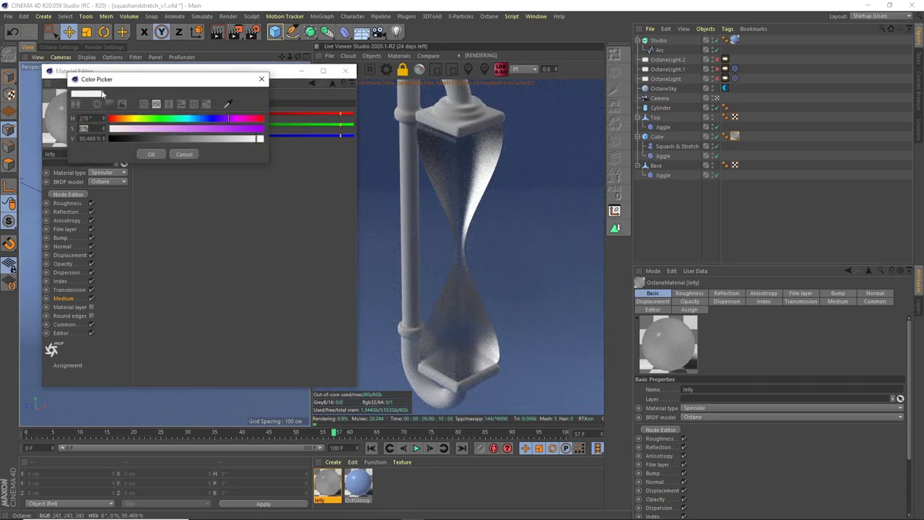
{"action": "type", "text": "89"}
{"action": "key", "text": "Tab"}
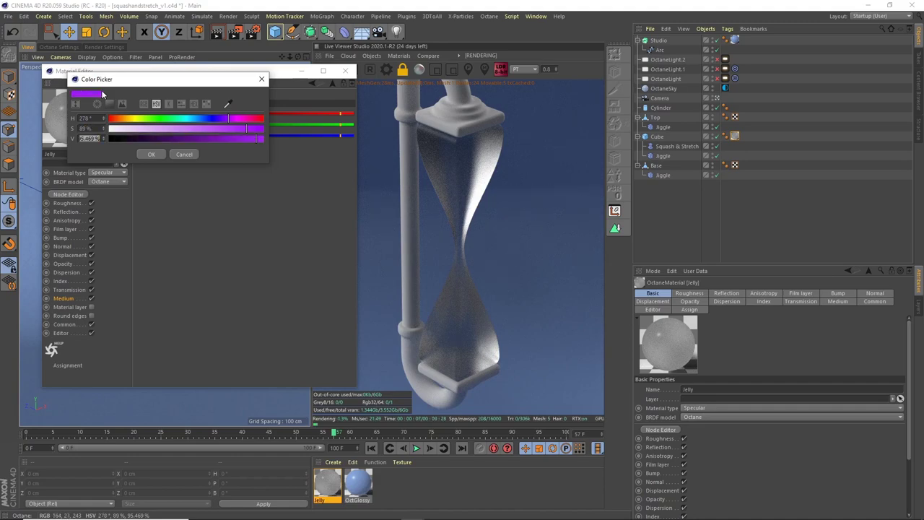
{"action": "type", "text": "91"}
{"action": "key", "text": "Return"}
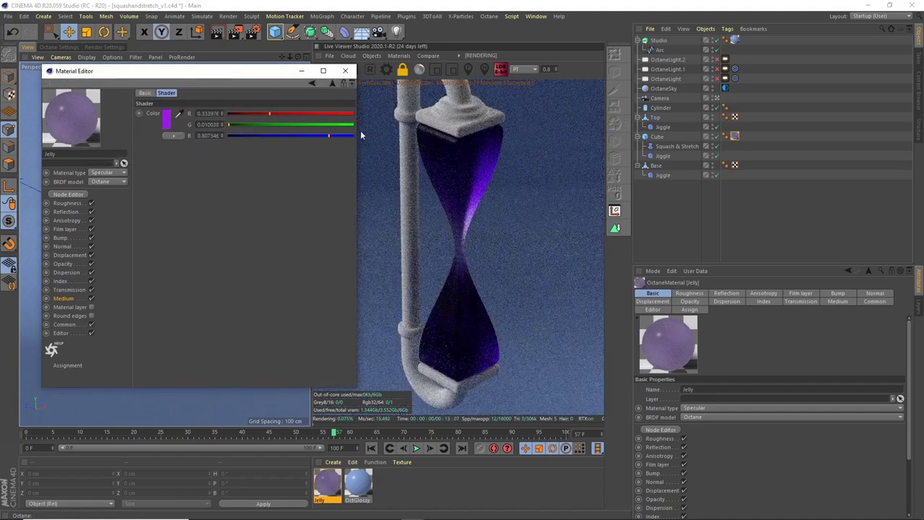
{"action": "left_click", "coordinate": [346, 71]}
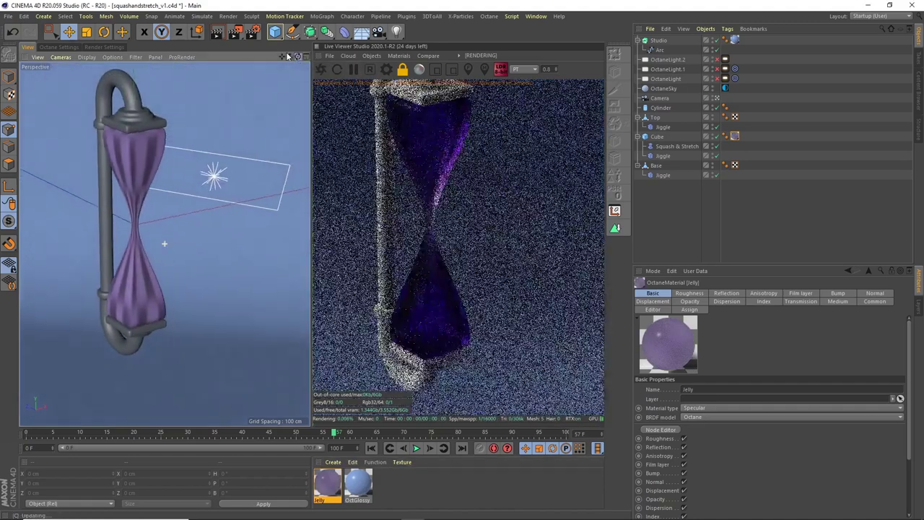
Step: Enable the OctaneLight and OctaneLight.1 area lights in the scene
{"action": "scroll", "coordinate": [301, 87], "scroll_direction": "up", "scroll_amount": 2}
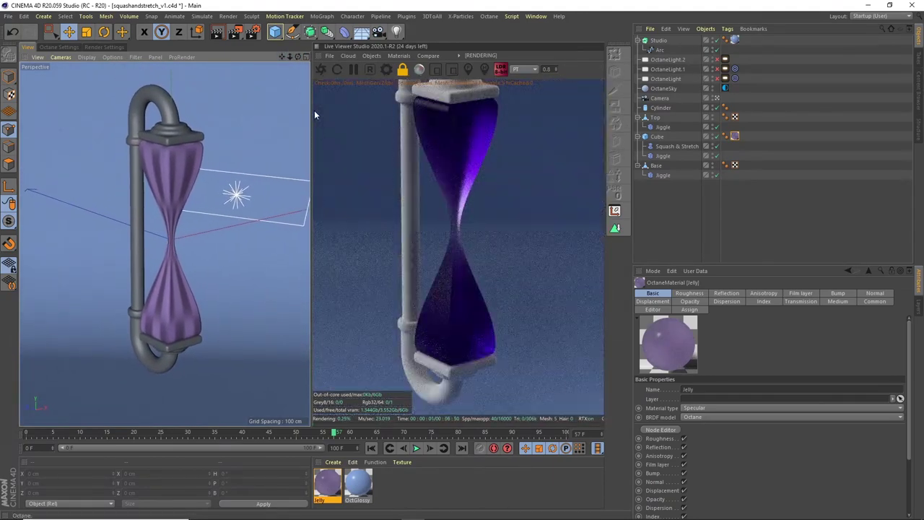
{"action": "left_click_drag", "start_coordinate": [291, 60], "coordinate": [308, 65]}
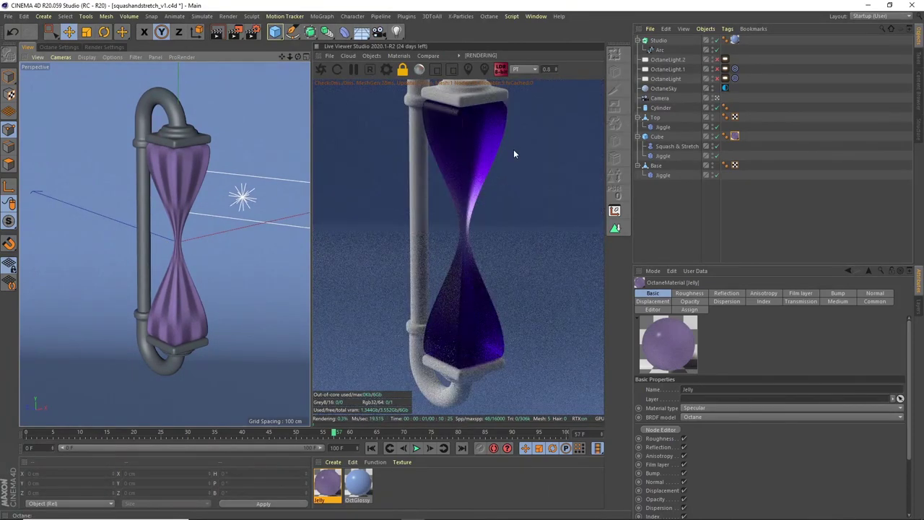
{"action": "left_click", "coordinate": [717, 78]}
{"action": "left_click", "coordinate": [717, 75]}
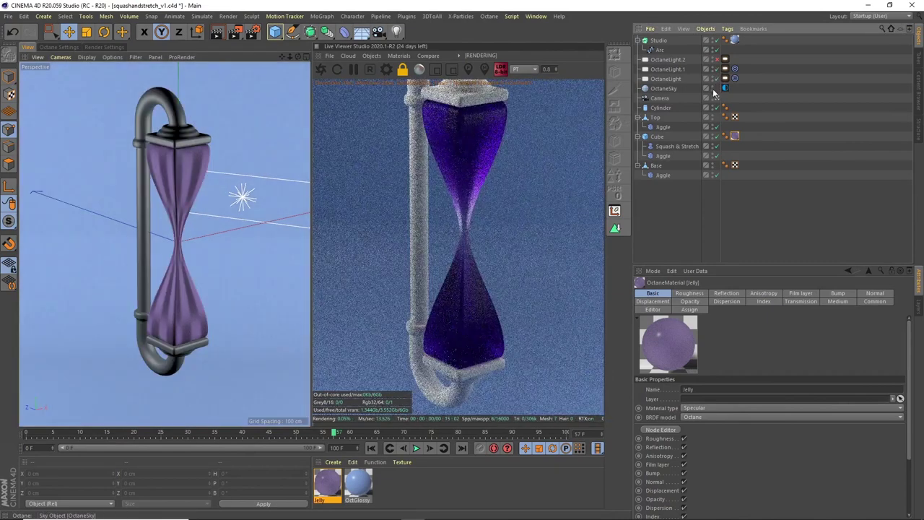
Step: Examine the placement of the area lights around the model in the right, top and free perspective views
{"action": "left_click", "coordinate": [306, 58]}
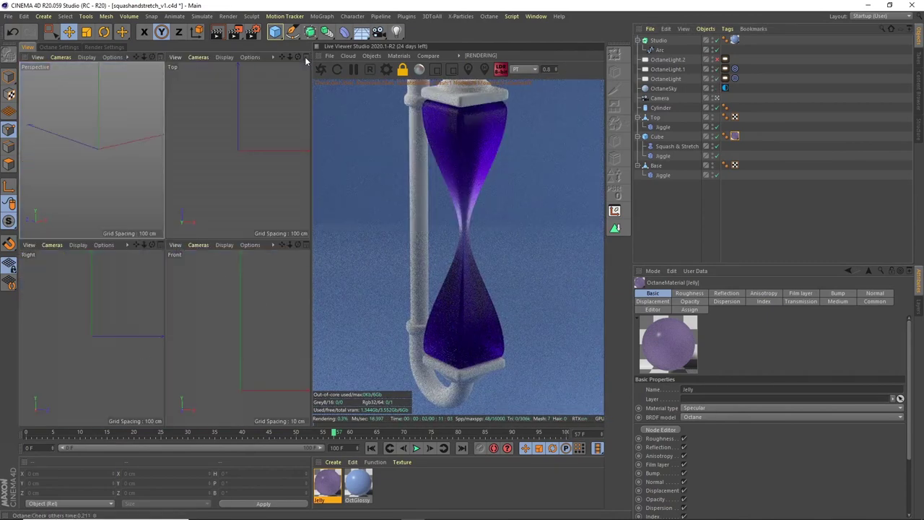
{"action": "middle_click", "coordinate": [148, 247]}
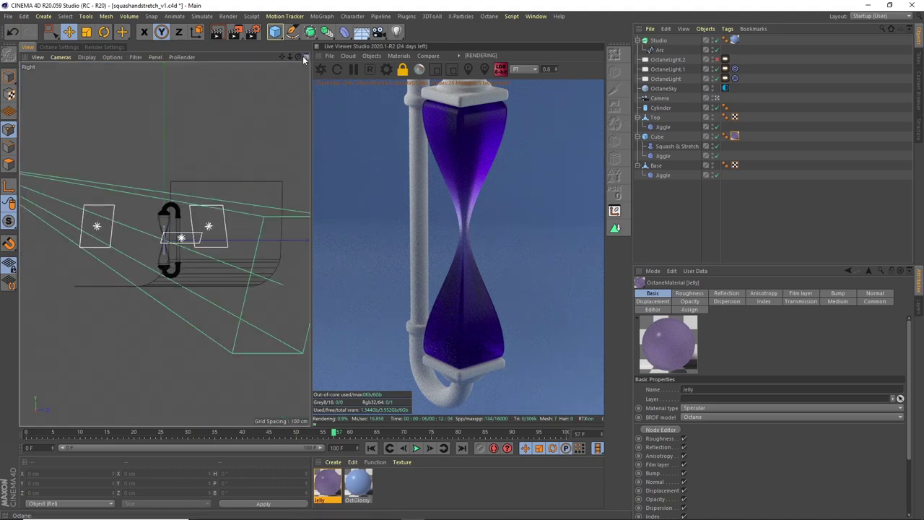
{"action": "left_click", "coordinate": [305, 57]}
{"action": "left_click", "coordinate": [305, 57]}
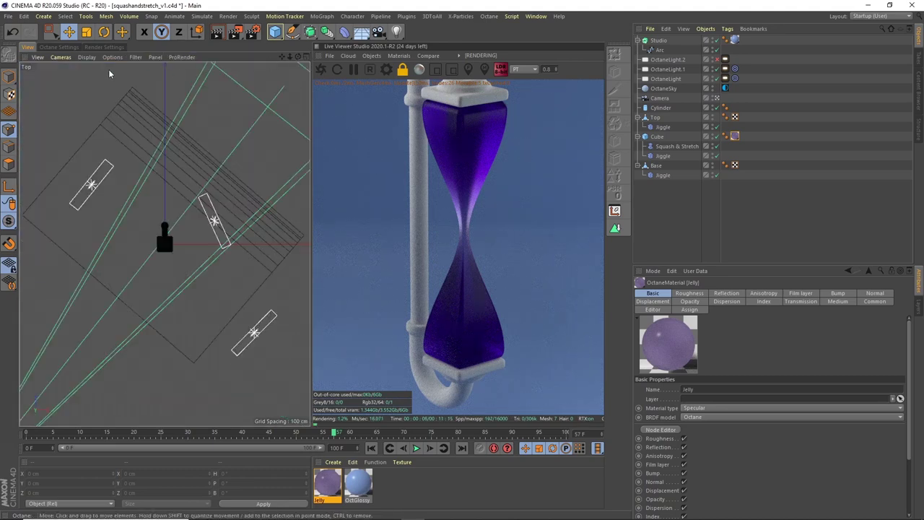
{"action": "left_click", "coordinate": [60, 57]}
{"action": "left_click", "coordinate": [111, 117]}
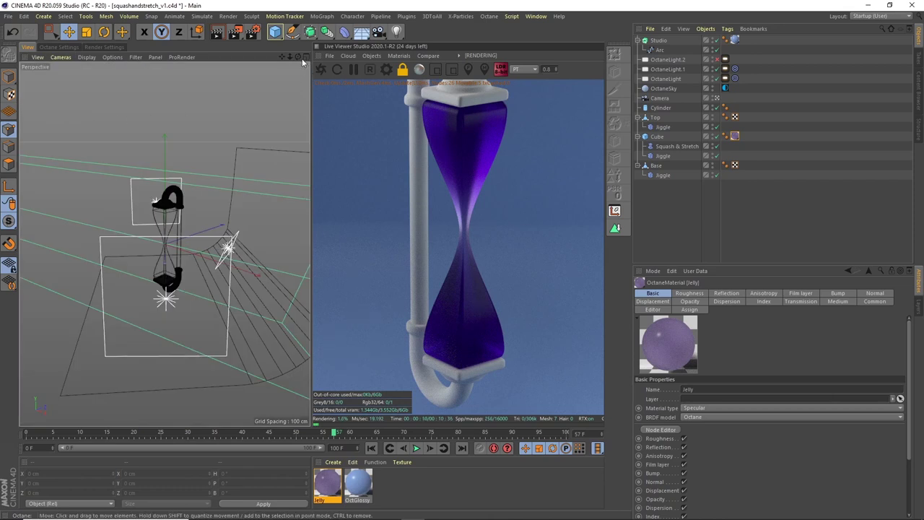
{"action": "left_click_drag", "start_coordinate": [302, 57], "coordinate": [292, 207]}
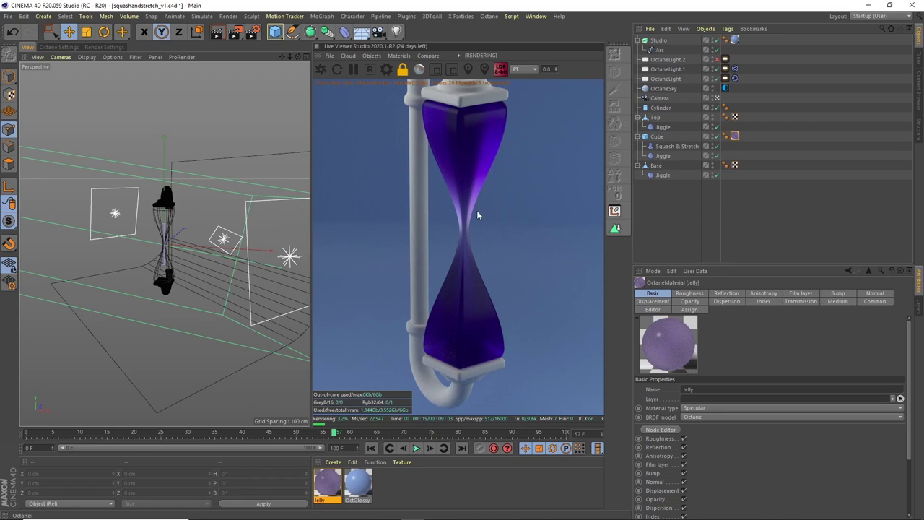
{"action": "key", "text": "F5"}
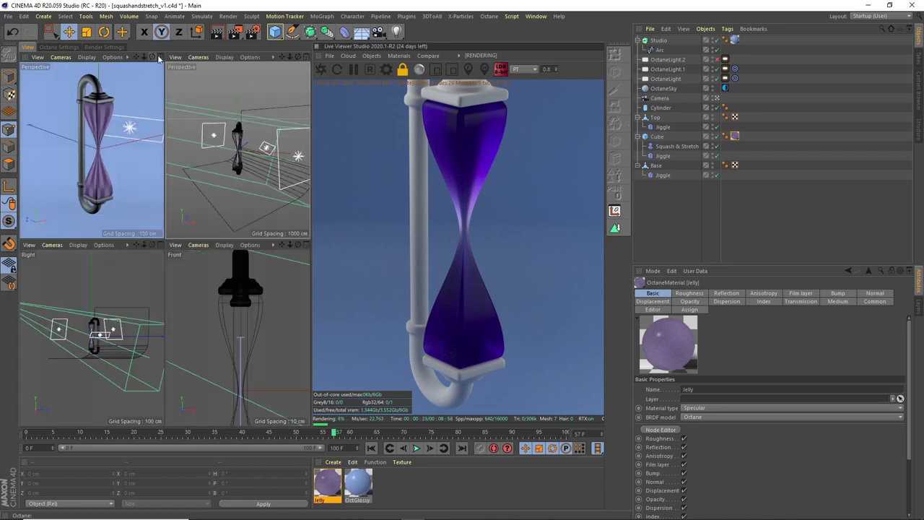
Step: Enable OctaneLight.2 in the enlarged perspective view and lower it to the level of the container's narrow middle
{"action": "key", "text": "F1"}
{"action": "left_click", "coordinate": [668, 60]}
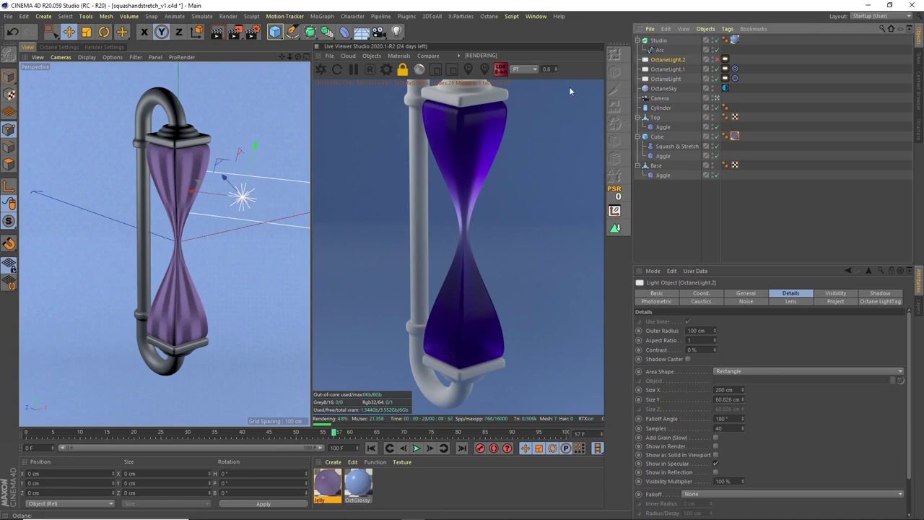
{"action": "left_click", "coordinate": [717, 60]}
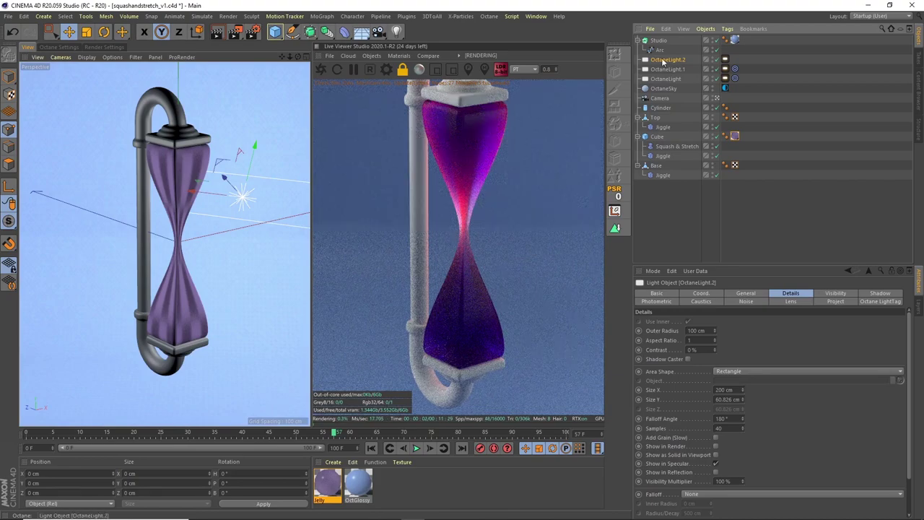
{"action": "left_click_drag", "start_coordinate": [254, 149], "coordinate": [245, 184]}
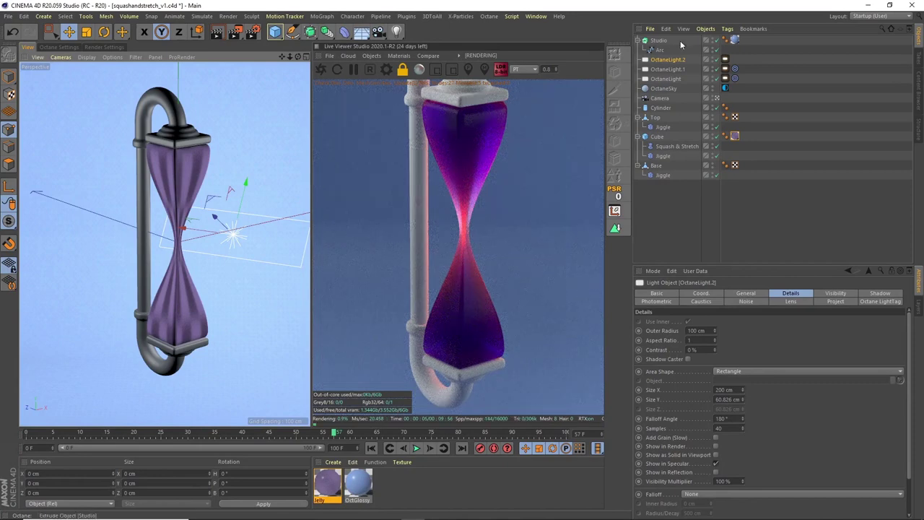
Step: Set OctaneLight.2's light temperature to about 783.6 for a warm red rim, with its opacity left at 0
{"action": "left_click", "coordinate": [725, 59]}
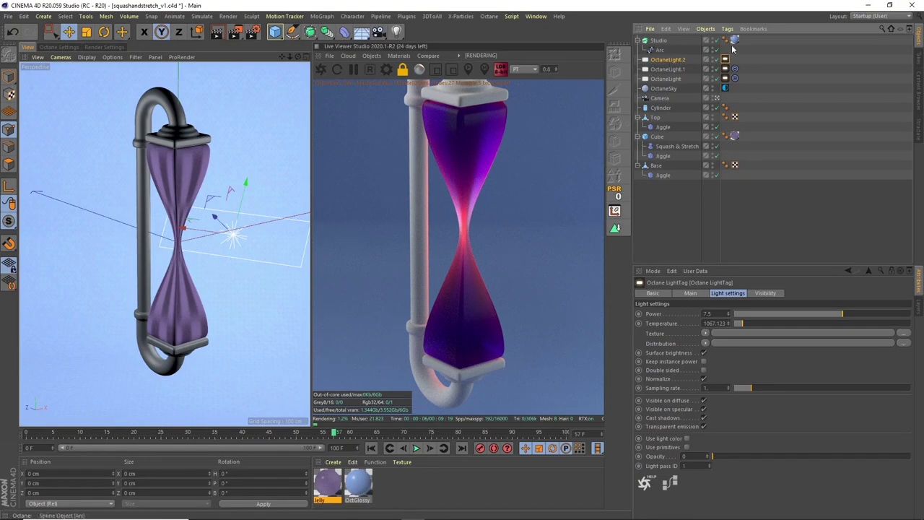
{"action": "left_click_drag", "start_coordinate": [786, 323], "coordinate": [739, 323]}
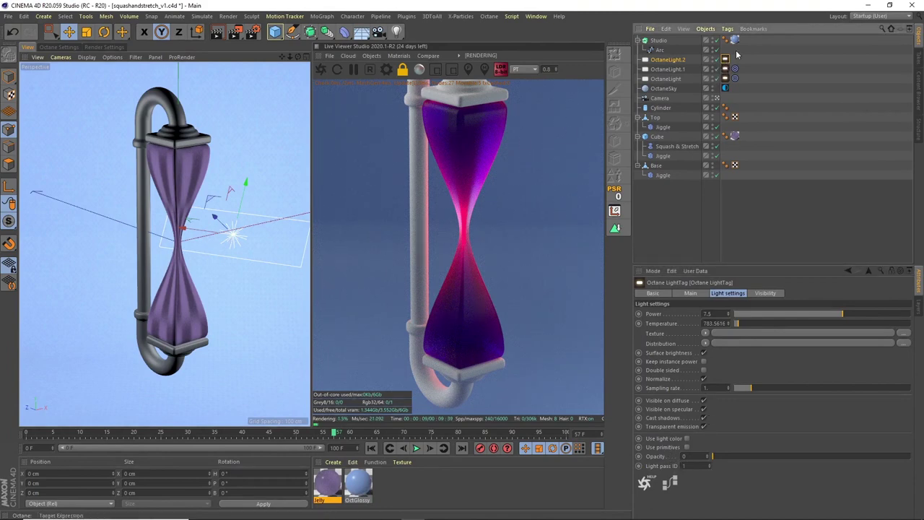
{"action": "left_click", "coordinate": [732, 294]}
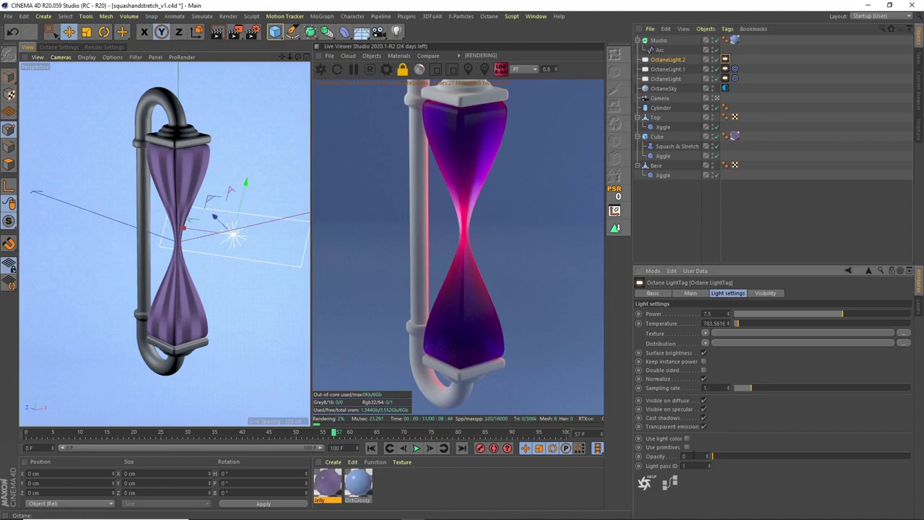
{"action": "left_click_drag", "start_coordinate": [713, 457], "coordinate": [648, 466]}
Step: Play the container animation from the start and check the lit Octane render as it stretches
{"action": "left_click", "coordinate": [390, 448]}
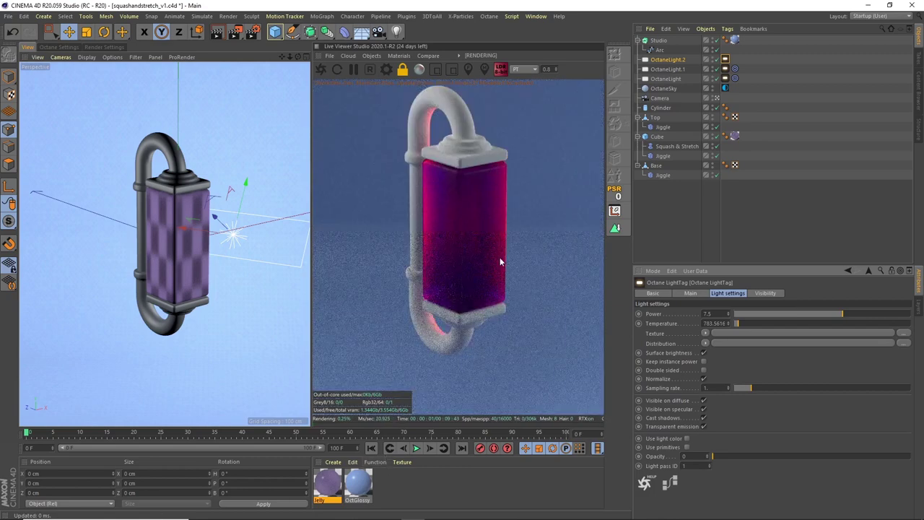
{"action": "key", "text": "F8"}
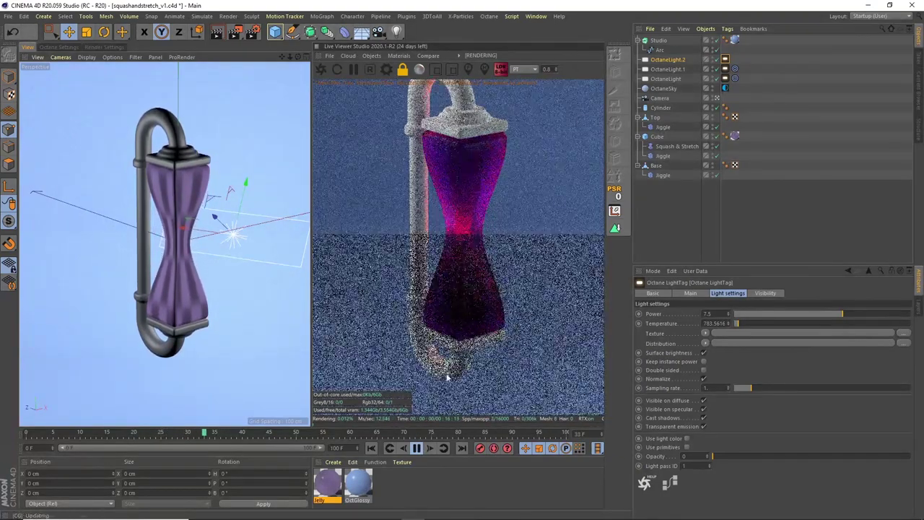
{"action": "left_click", "coordinate": [416, 449]}
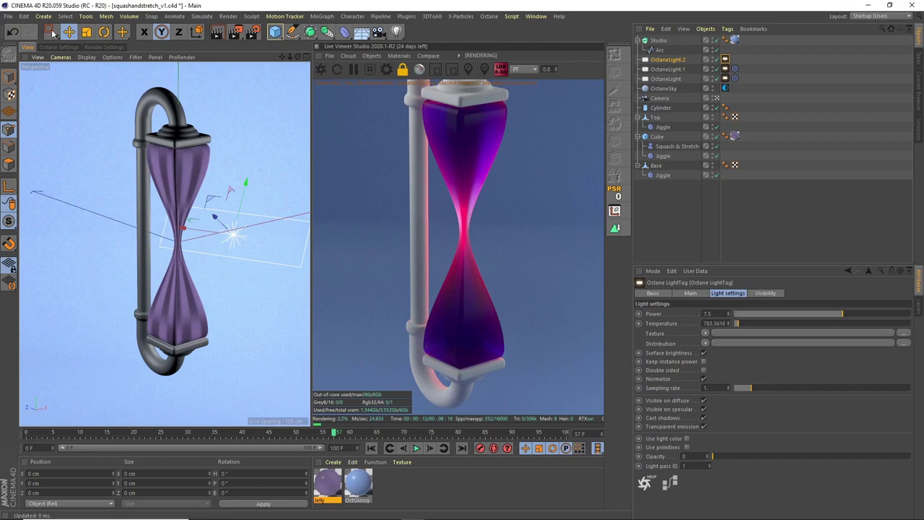
Step: Open the 30k scene file from the Squash and Stretch folder and close the Live Viewer
{"action": "left_click", "coordinate": [7, 16]}
{"action": "left_click", "coordinate": [21, 35]}
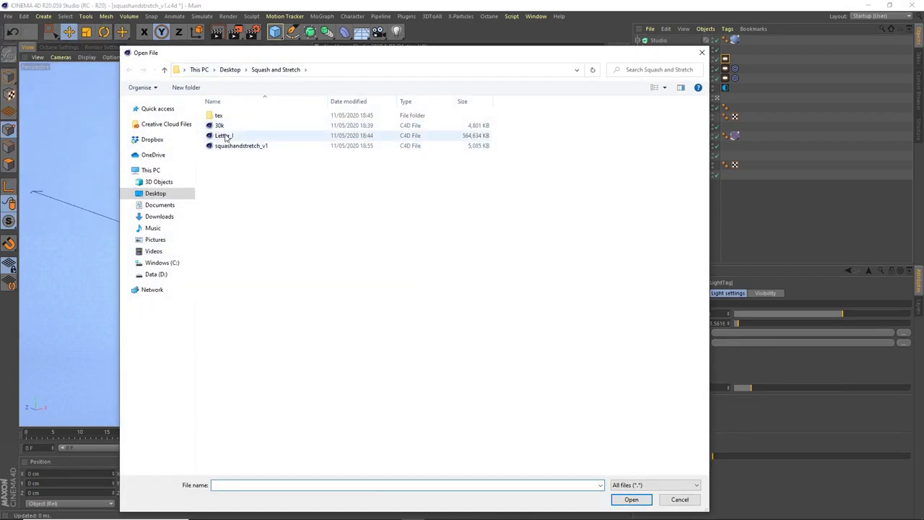
{"action": "left_click", "coordinate": [274, 125]}
{"action": "left_click", "coordinate": [631, 499]}
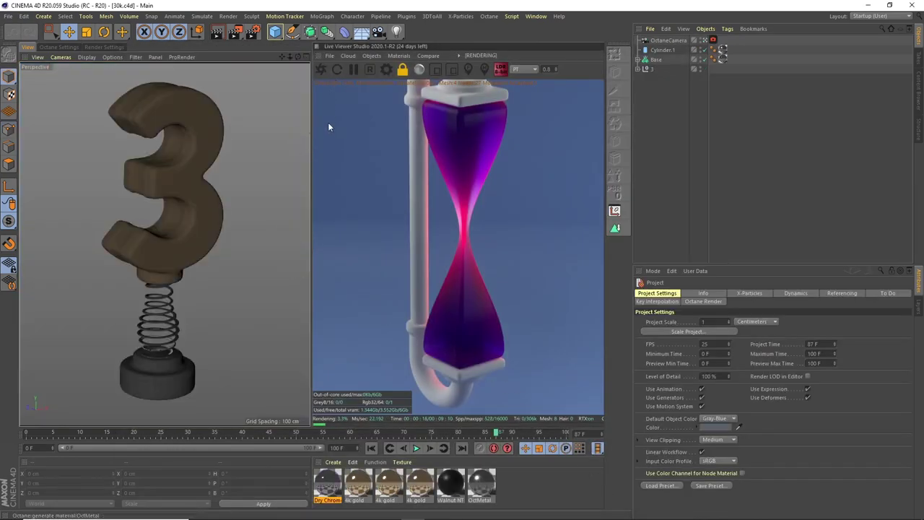
{"action": "left_click", "coordinate": [338, 56]}
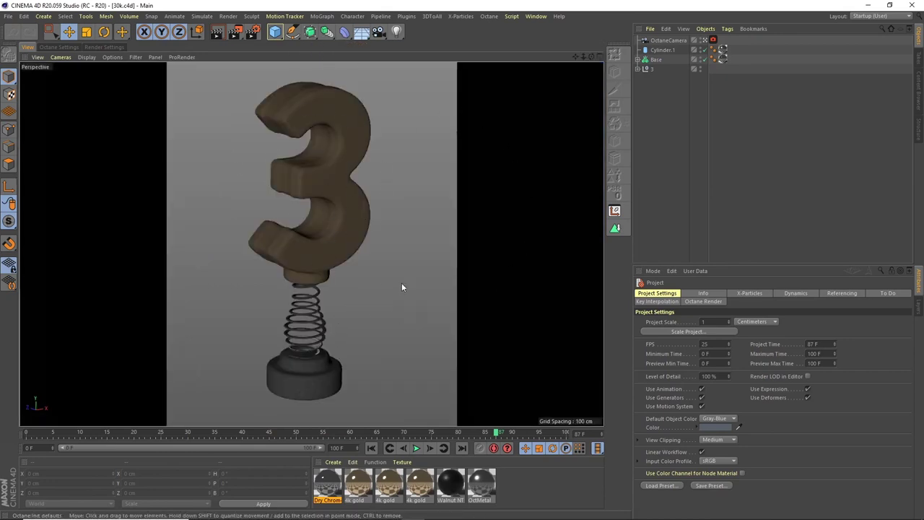
Step: Play the number 3 spring animation and return to frame 0
{"action": "left_click", "coordinate": [416, 447]}
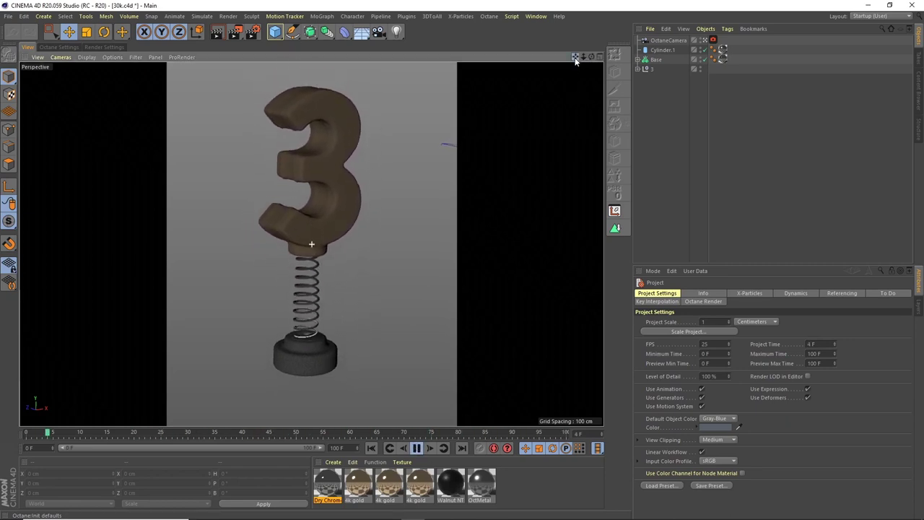
{"action": "left_click", "coordinate": [417, 447]}
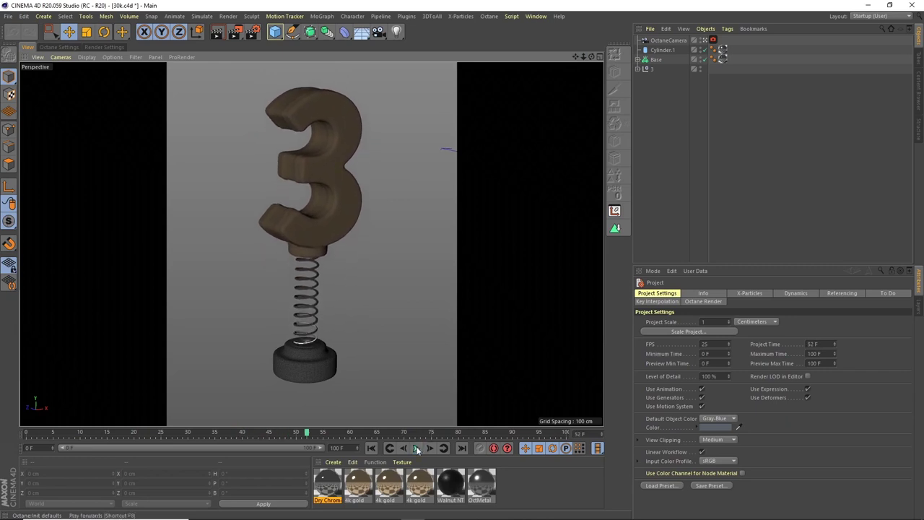
{"action": "left_click", "coordinate": [371, 448]}
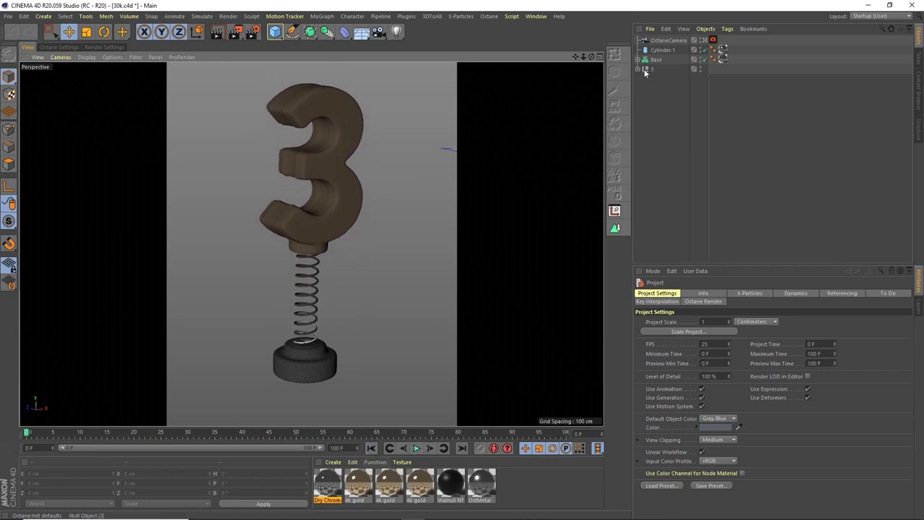
Step: Expand the 3 group and delete the Base and Cylinder.1 objects beneath the spring
{"action": "left_click", "coordinate": [639, 69]}
{"action": "left_click", "coordinate": [650, 60]}
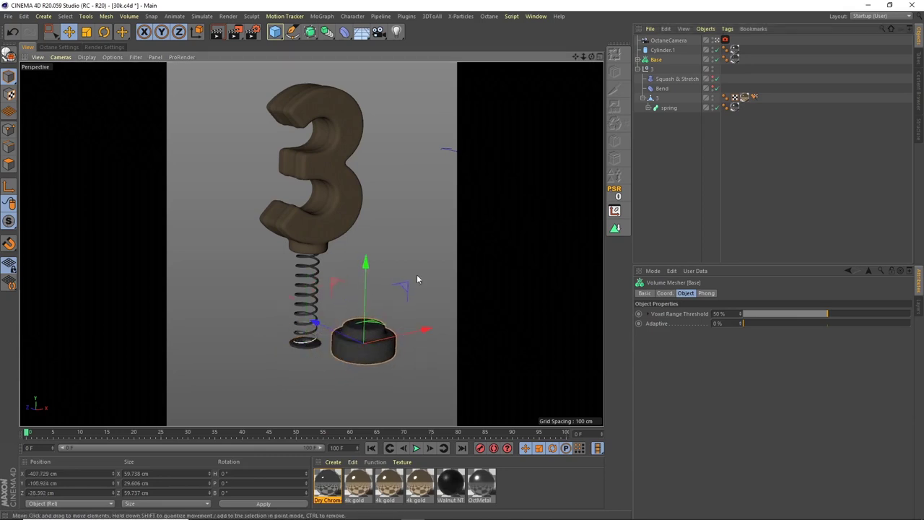
{"action": "key", "text": "Delete"}
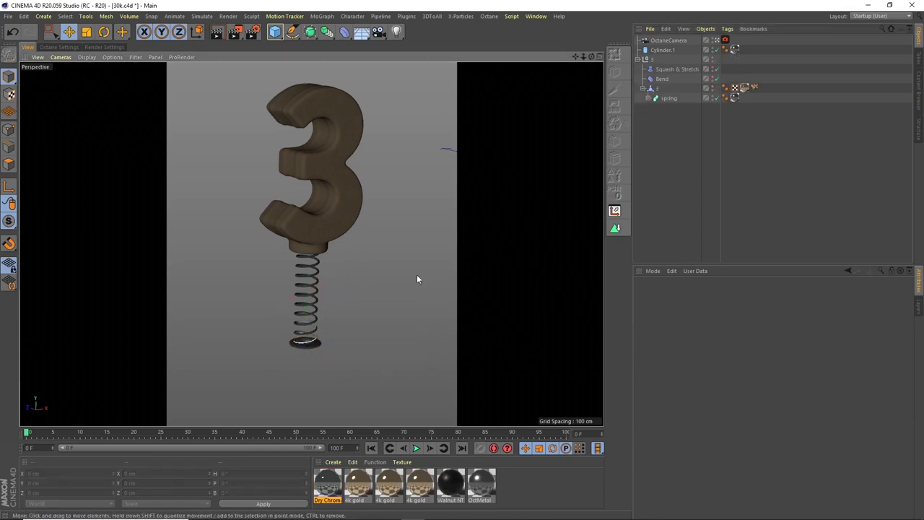
{"action": "left_click", "coordinate": [657, 50]}
{"action": "key", "text": "Delete"}
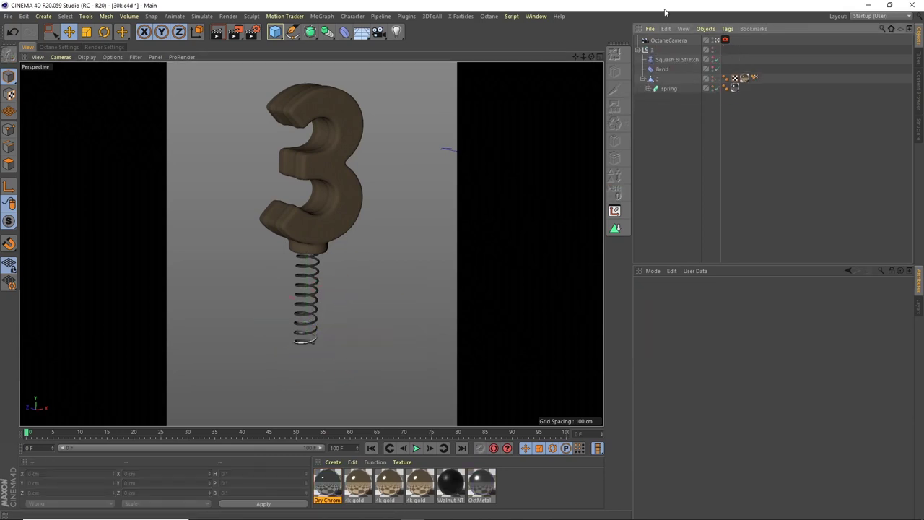
Step: Inspect the number 3 mesh and the spring Sweep with its Circle profile and Helix.1 path
{"action": "left_click", "coordinate": [338, 166]}
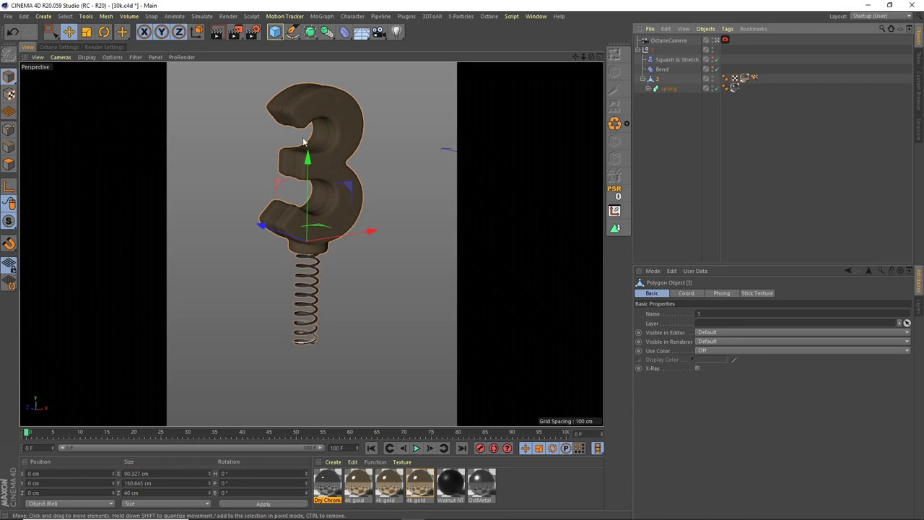
{"action": "left_click", "coordinate": [648, 88]}
{"action": "left_click", "coordinate": [673, 108]}
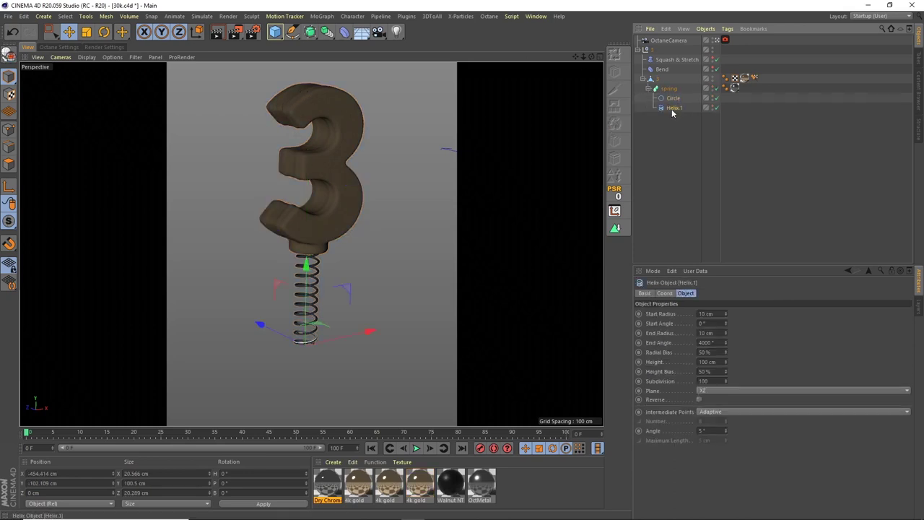
{"action": "key", "text": "Up"}
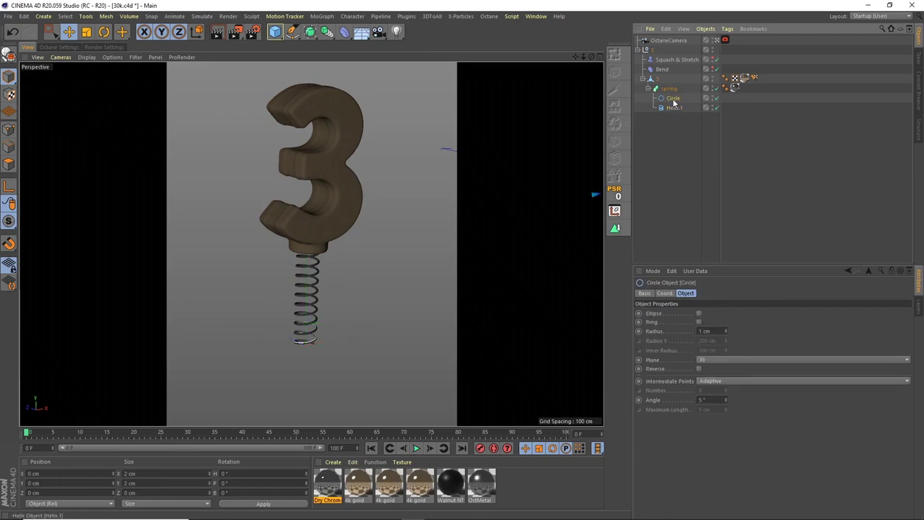
{"action": "left_click", "coordinate": [667, 88]}
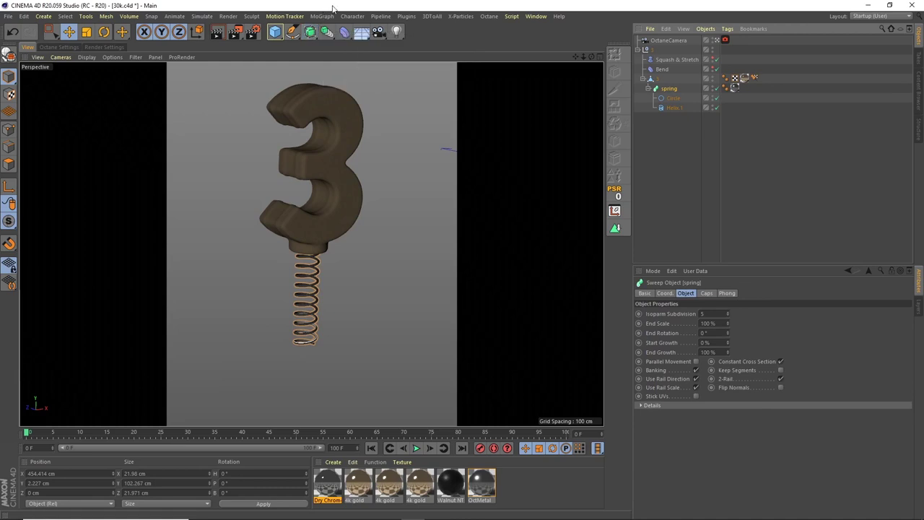
{"action": "left_click", "coordinate": [649, 88]}
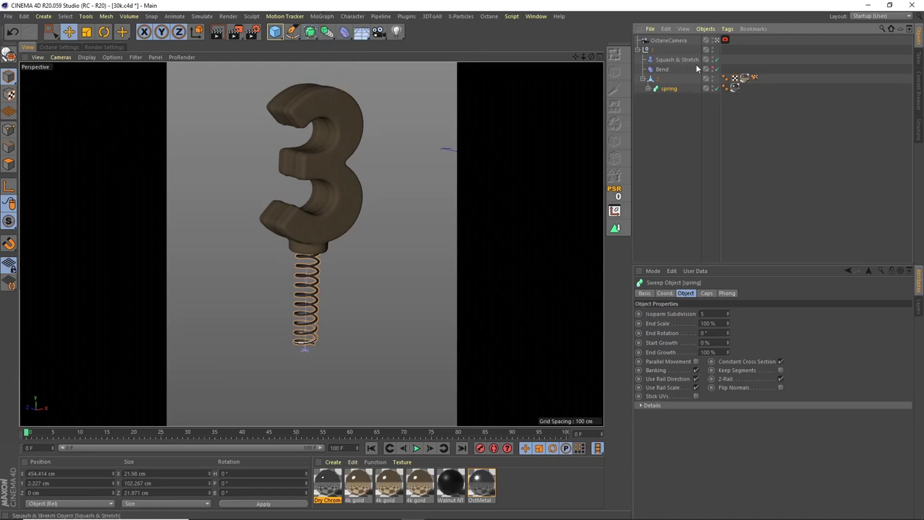
Step: Disable the Bend deformer and move the Squash & Stretch deformer beside the spring, to X about -36 cm
{"action": "left_click", "coordinate": [717, 60]}
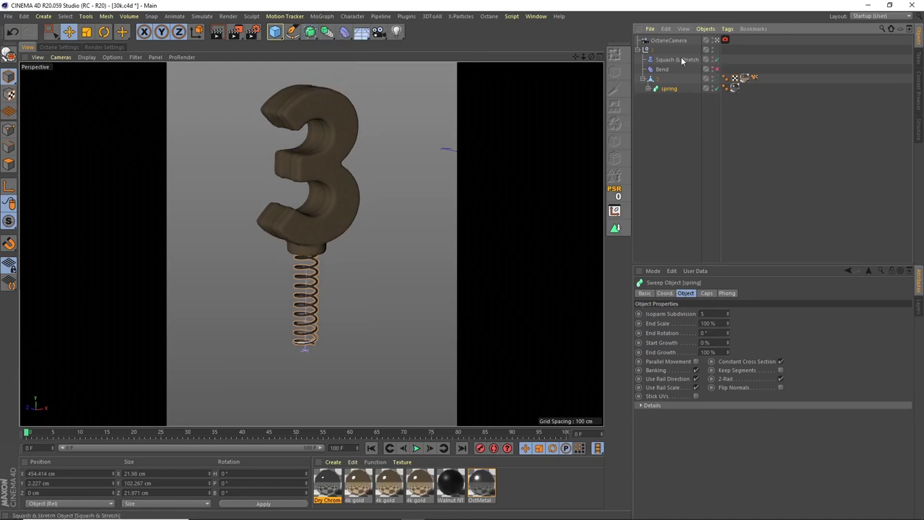
{"action": "left_click", "coordinate": [686, 60]}
{"action": "left_click_drag", "start_coordinate": [343, 346], "coordinate": [339, 329]}
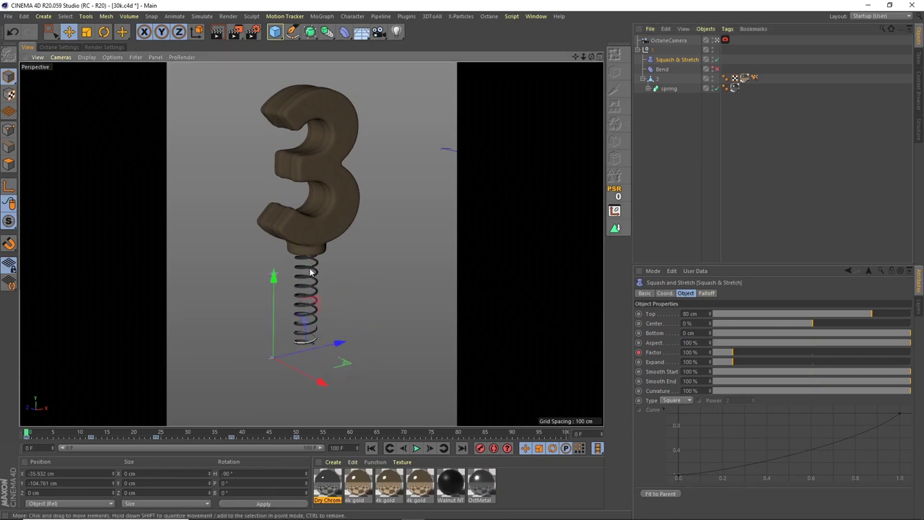
Step: Examine how the 3 group holds the deformers and the number mesh with its nested spring
{"action": "left_click", "coordinate": [654, 78]}
{"action": "left_click", "coordinate": [649, 88]}
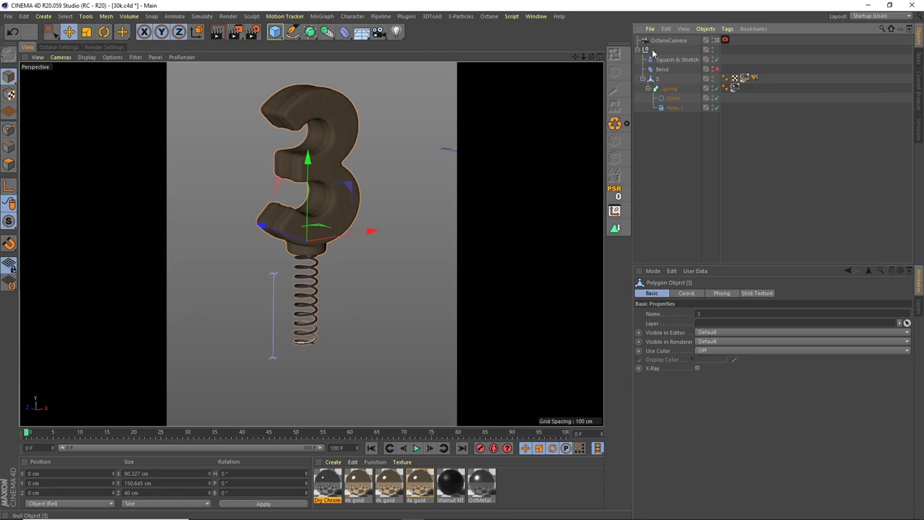
{"action": "left_click", "coordinate": [650, 51]}
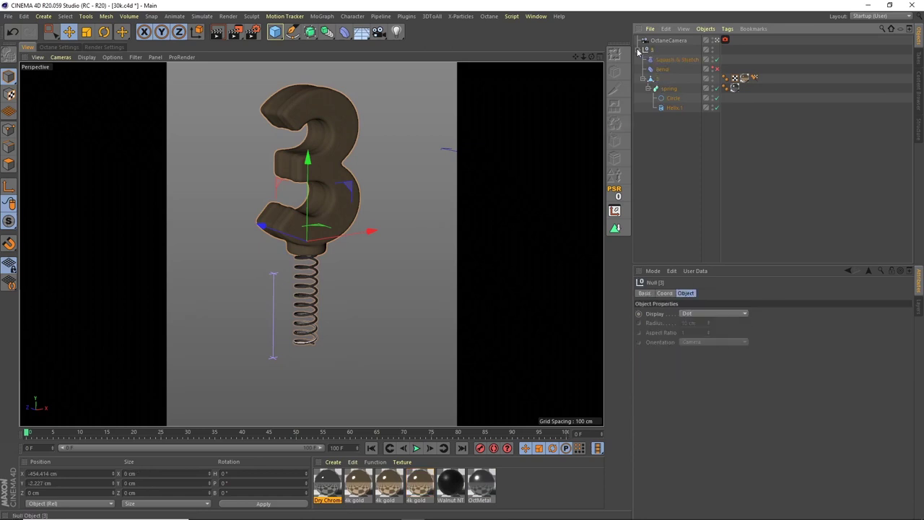
{"action": "left_click", "coordinate": [639, 51]}
{"action": "left_click", "coordinate": [640, 50]}
Step: Move the Squash & Stretch deformer to the spring's base at X 3.676 cm and lower its Factor to 59%
{"action": "left_click", "coordinate": [666, 61]}
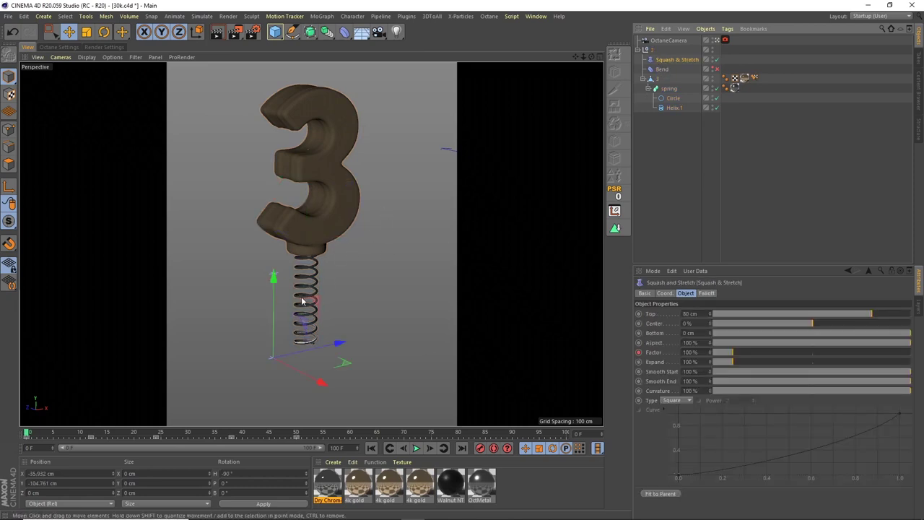
{"action": "left_click_drag", "start_coordinate": [364, 321], "coordinate": [400, 311]}
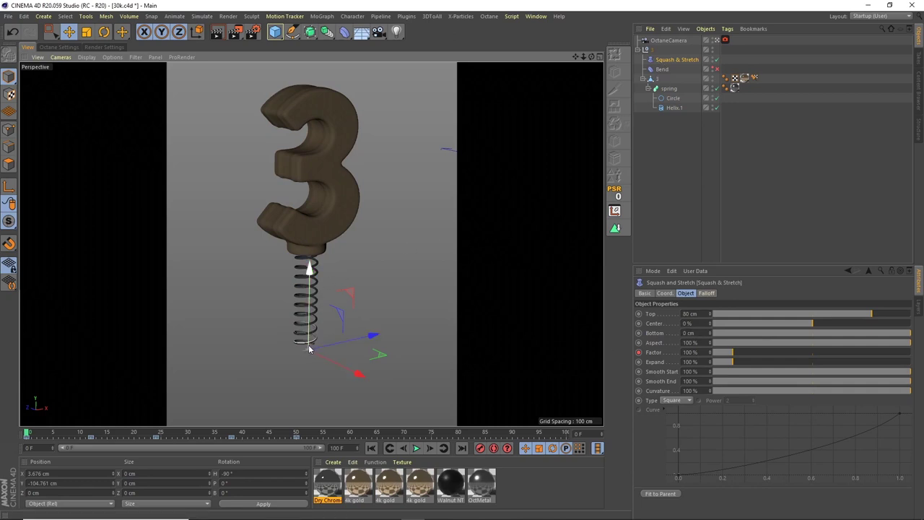
{"action": "left_click", "coordinate": [692, 315]}
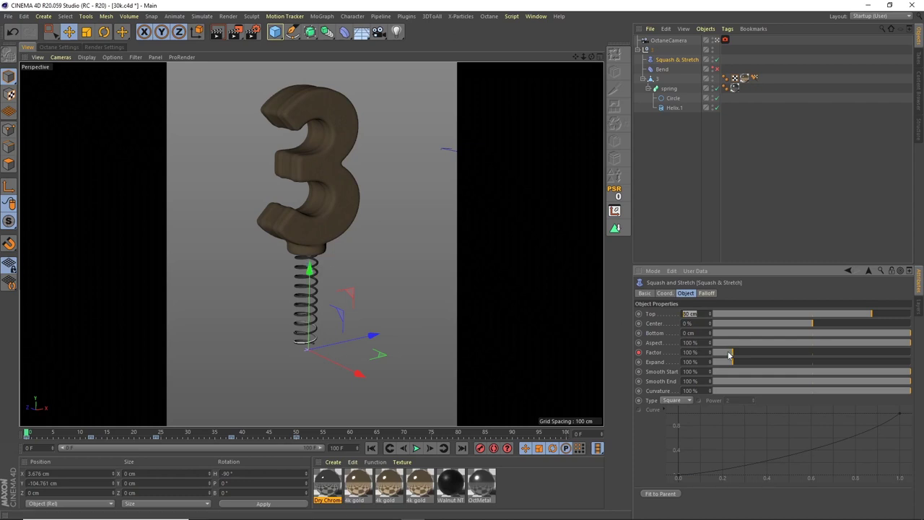
{"action": "mouse_move", "coordinate": [730, 354]}
{"action": "left_mouse_down"}
{"action": "mouse_move", "coordinate": [753, 351]}
{"action": "mouse_move", "coordinate": [720, 354]}
{"action": "left_mouse_up"}
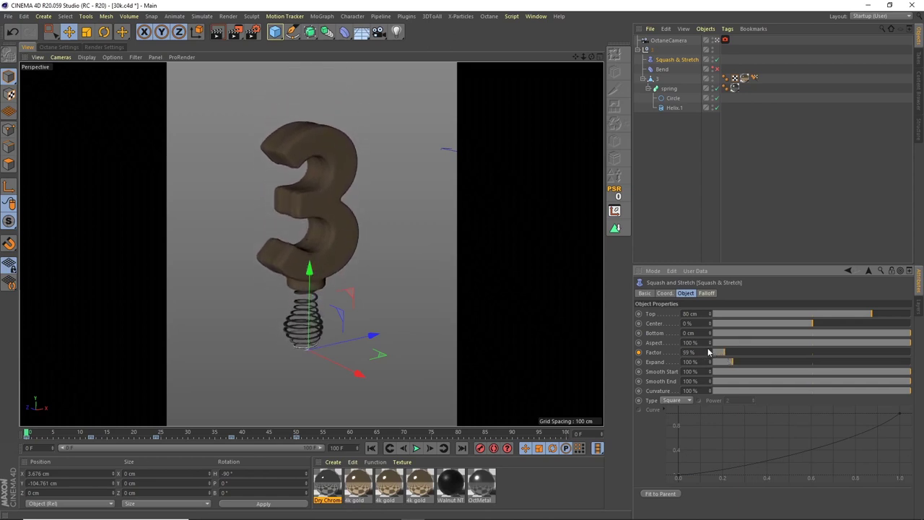
Step: Preview the animation briefly and undo the trial moves of the Squash & Stretch deformer
{"action": "left_click", "coordinate": [417, 449]}
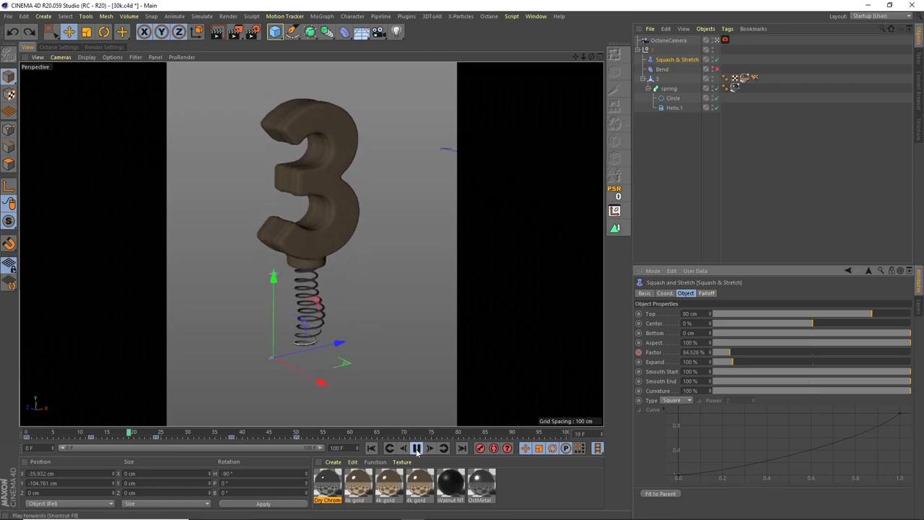
{"action": "left_click", "coordinate": [417, 449]}
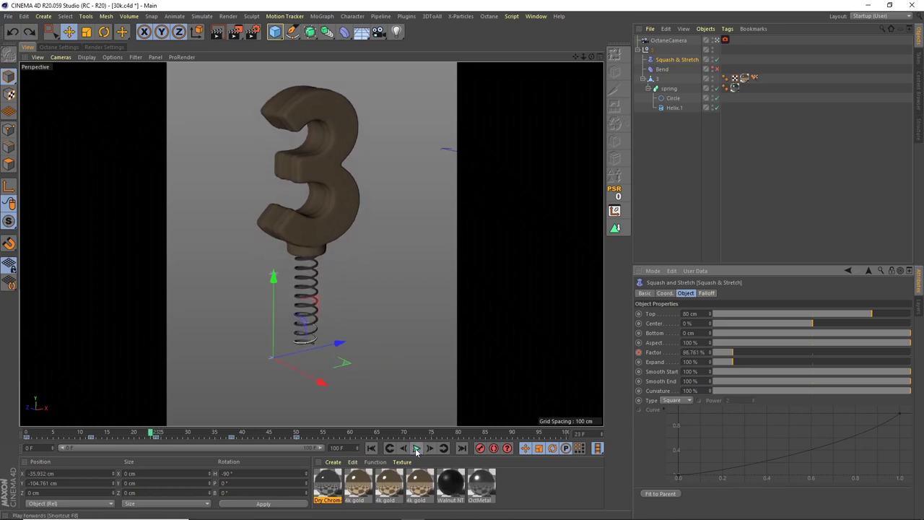
{"action": "left_click", "coordinate": [420, 365]}
{"action": "key", "text": "ctrl+z"}
{"action": "key", "text": "ctrl+z"}
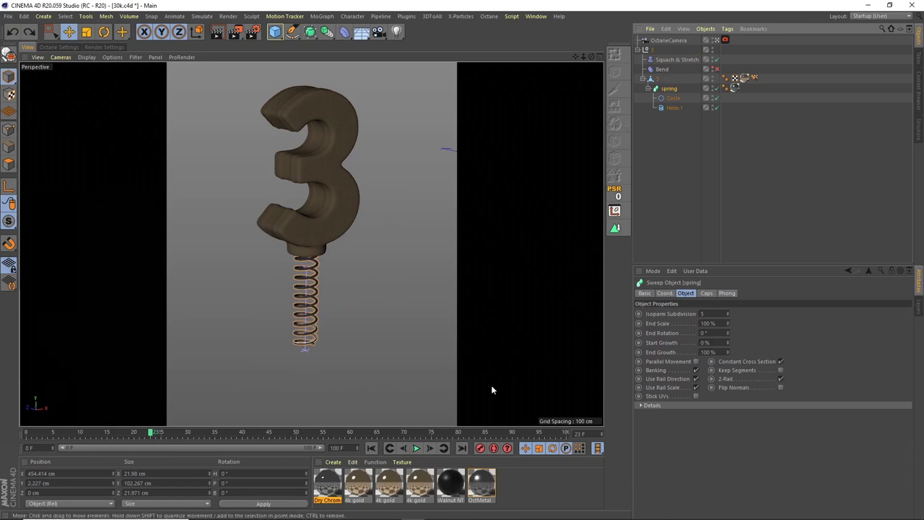
Step: Replay the animation from frame 0 to check the squash and stretch motion without the Bend
{"action": "left_click", "coordinate": [371, 449]}
{"action": "left_click", "coordinate": [417, 448]}
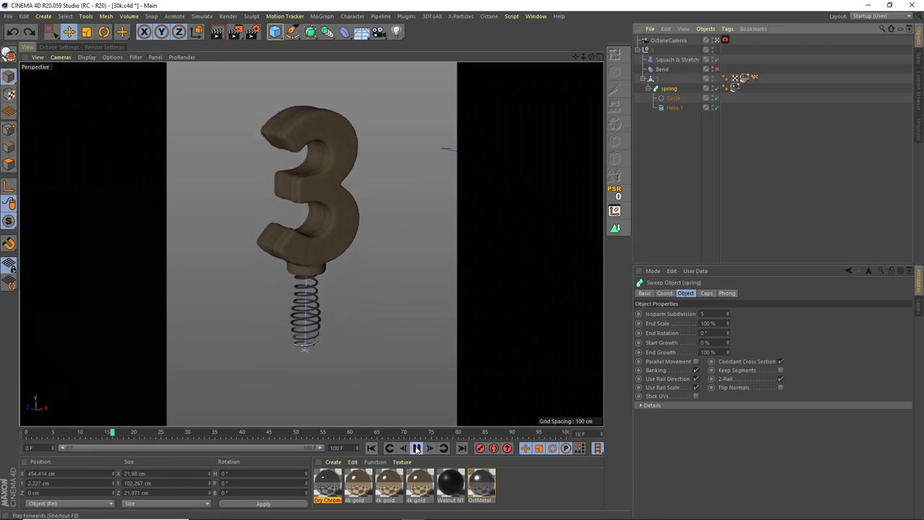
{"action": "left_click", "coordinate": [417, 449]}
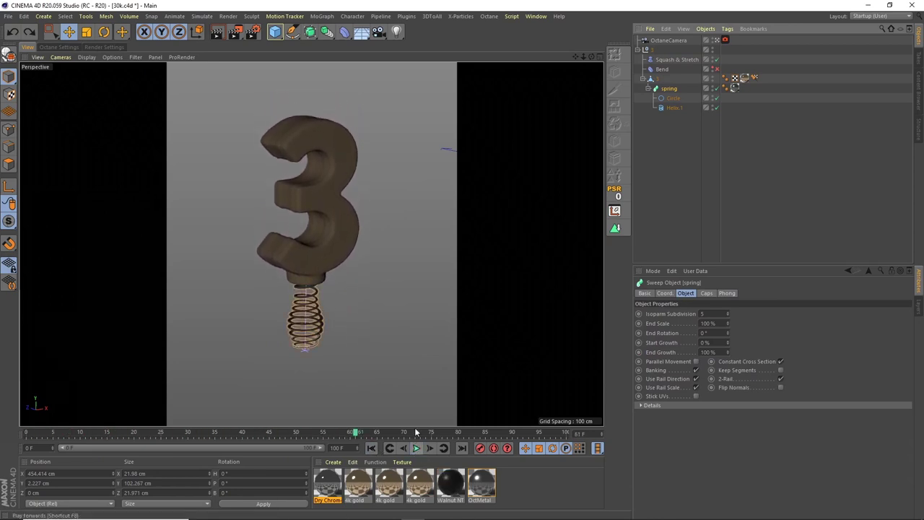
Step: Enable the Bend deformer, try a Strength of 52°, and undo the strength change
{"action": "left_click", "coordinate": [717, 70]}
{"action": "left_click", "coordinate": [697, 70]}
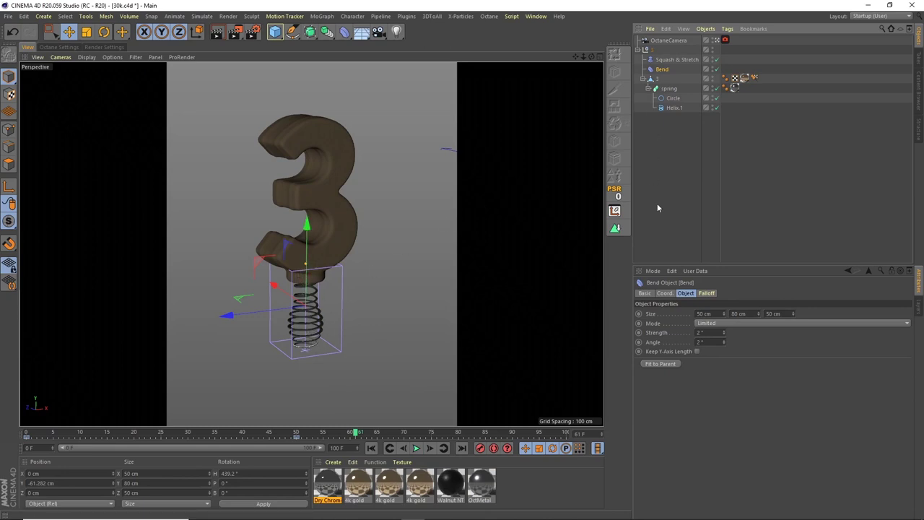
{"action": "left_click_drag", "start_coordinate": [725, 334], "coordinate": [725, 333]}
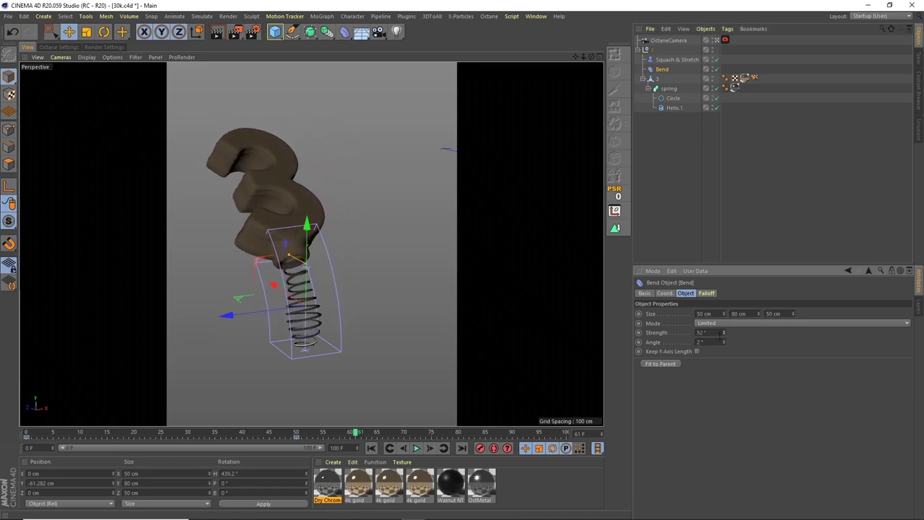
{"action": "key", "text": "ctrl+z"}
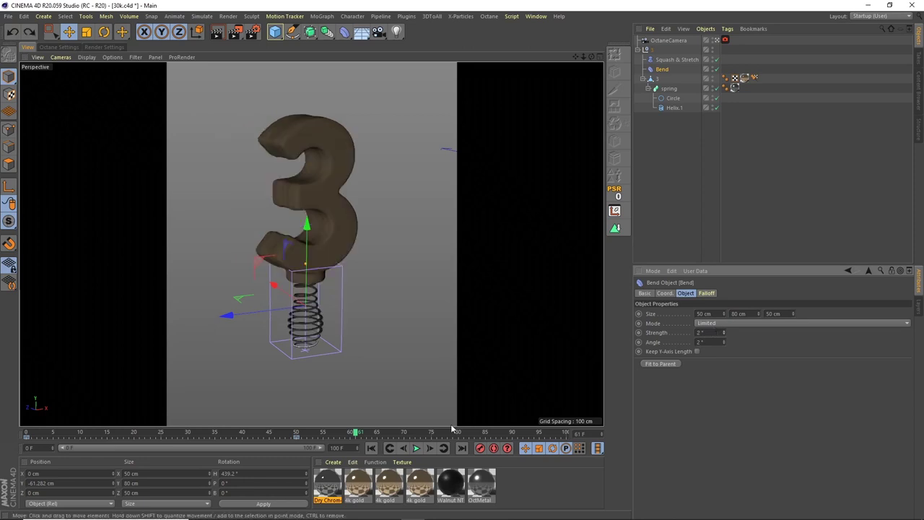
Step: Play the animation to check the Bend deformer's rotation combined with the squash and stretch
{"action": "left_click", "coordinate": [416, 448]}
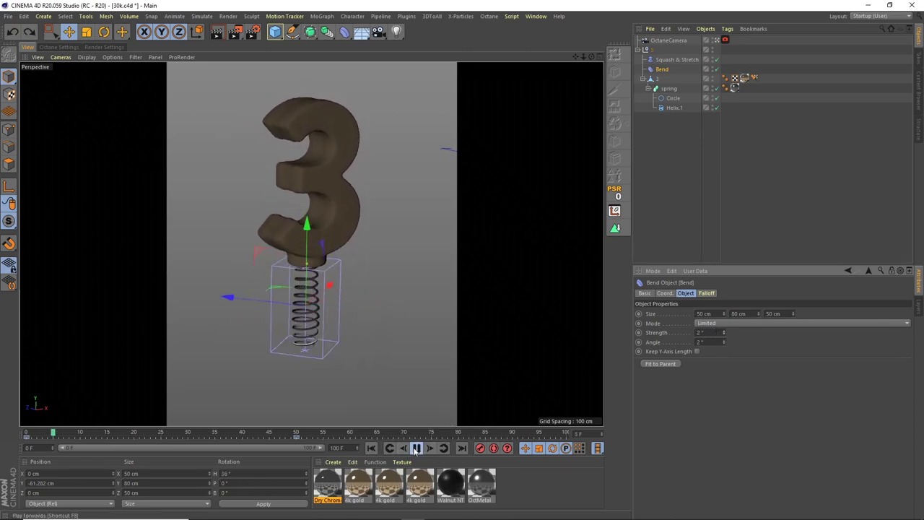